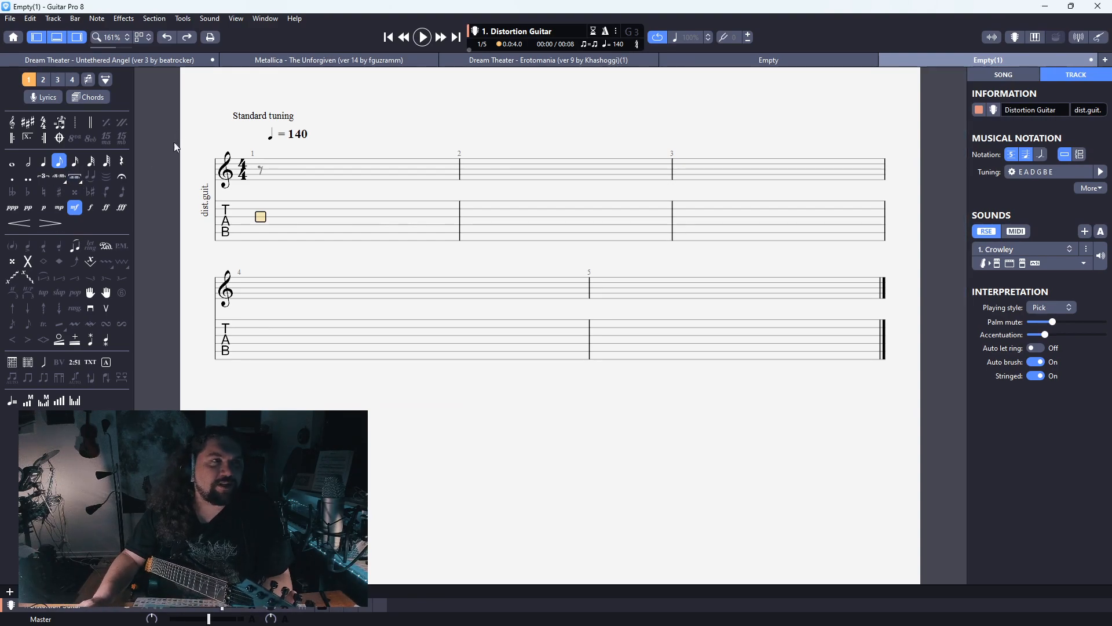
Enter a power chord on the first beat of bar 1 with fret 0 on the sixth string and fret 2 on the fifth and fourth
left_click(260, 225)
key("Down")
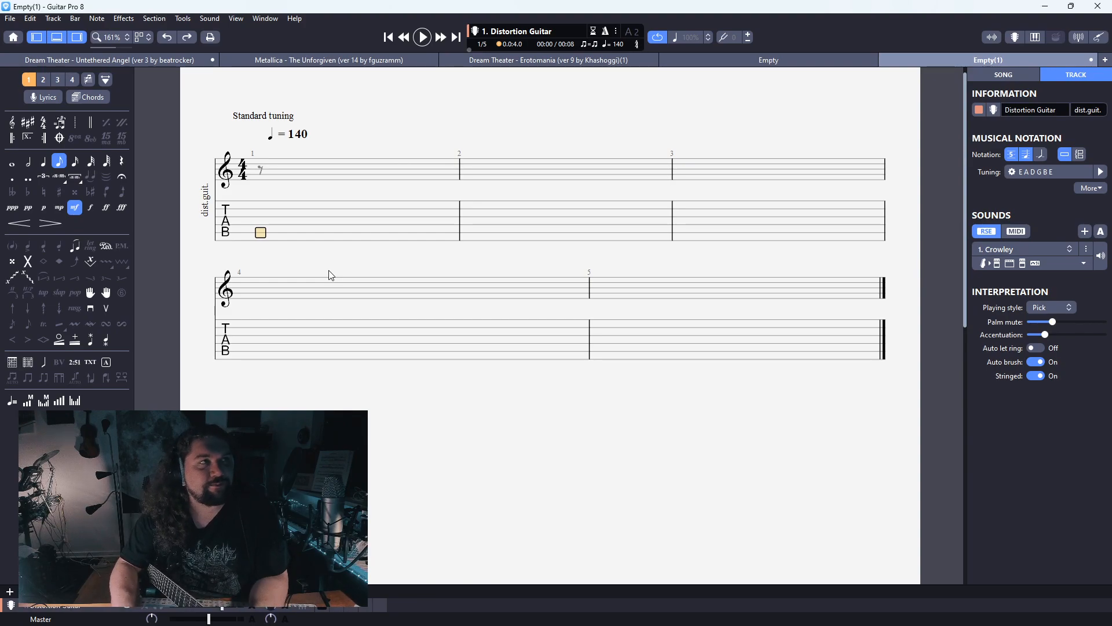
key("Down")
key("0")
key("Up")
key("3")
key("Up")
key("3")
key("Down")
key("2")
key("Up")
key("2")
Lengthen the chord in bar 1 to a whole note
key("minus")
key("minus")
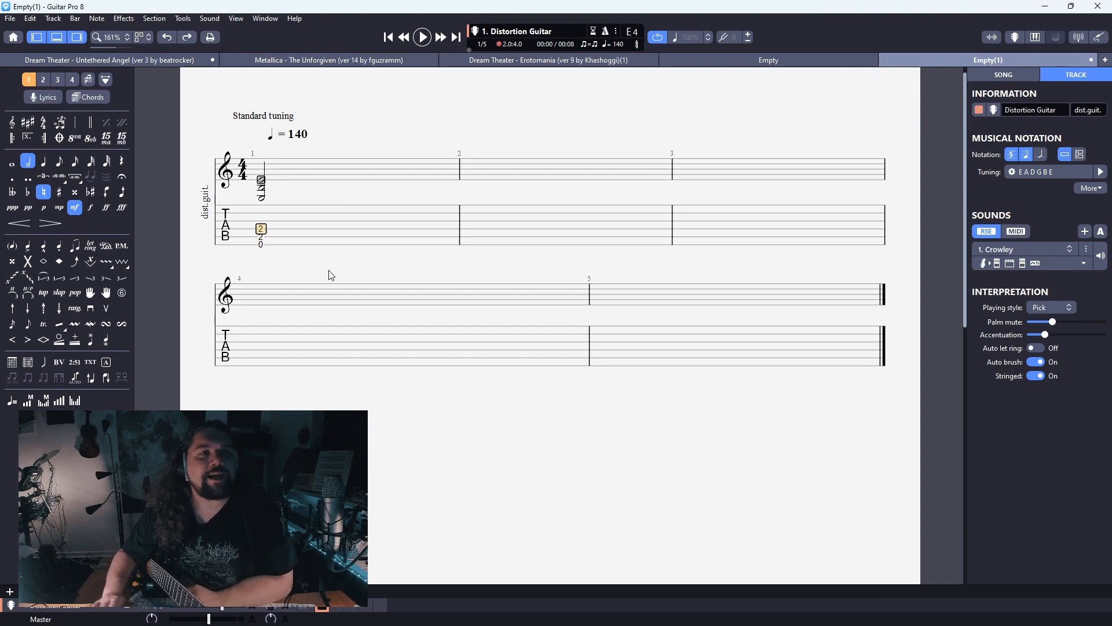
key("minus")
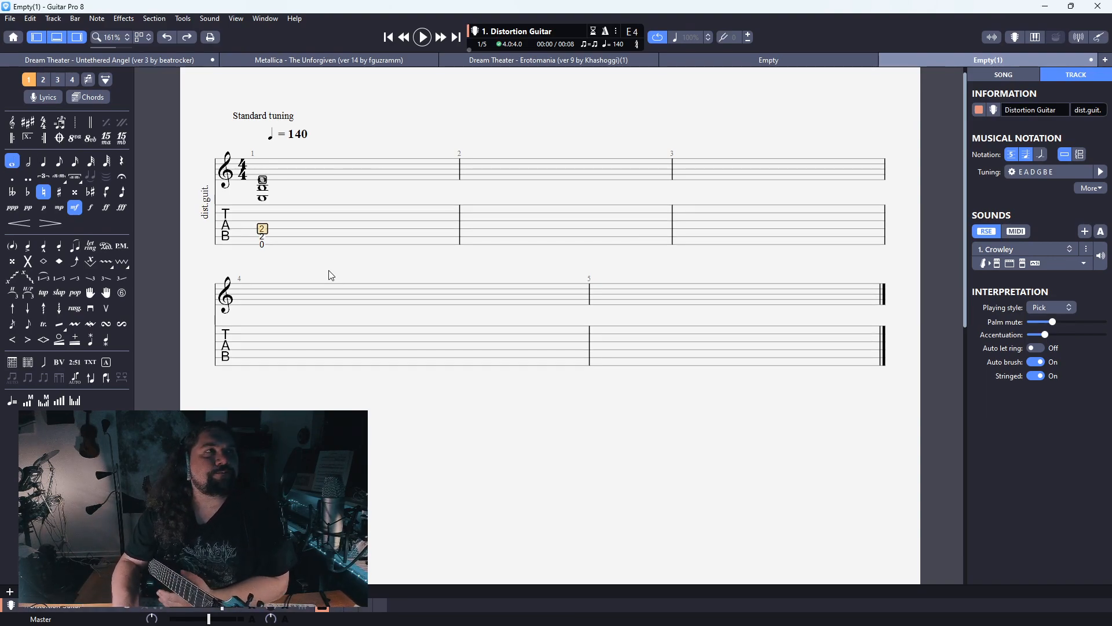
Shorten the chord in bar 1 step by step to a thirty-second note
key("plus")
key("plus")
key("plus")
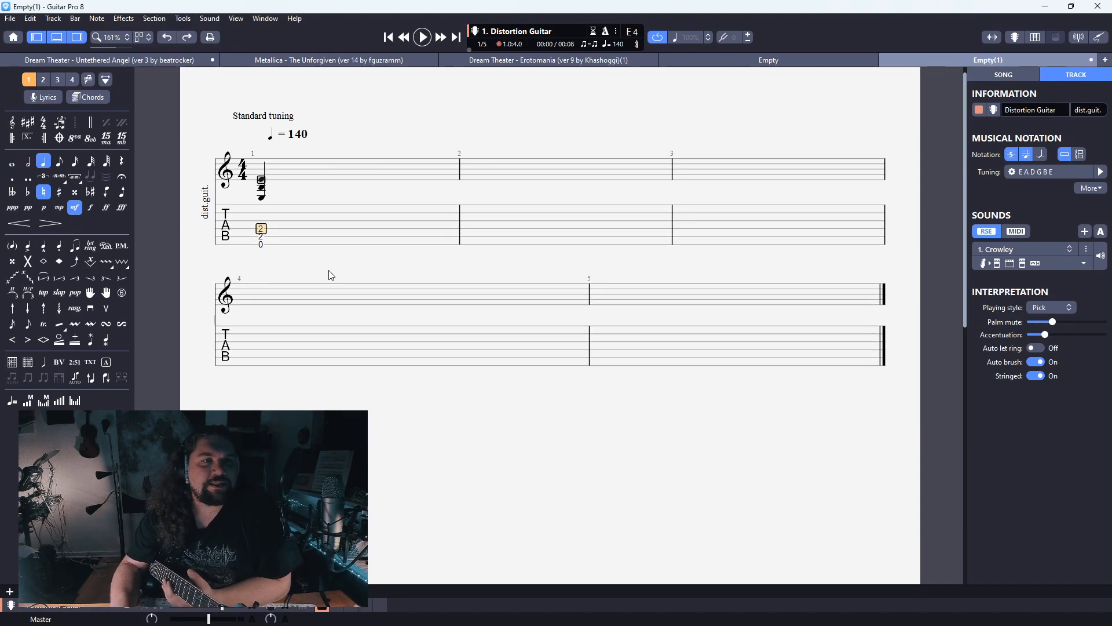
key("plus")
key("plus")
key("plus")
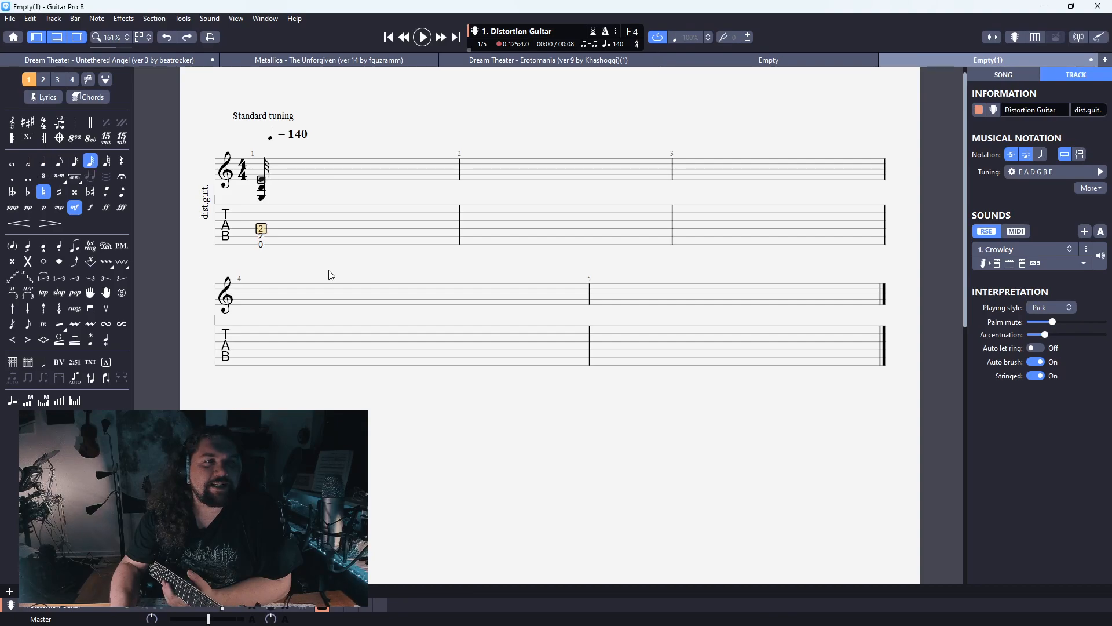
Lengthen the chord in bar 1 step by step back to a whole note
key("minus")
key("minus")
key("minus")
key("minus")
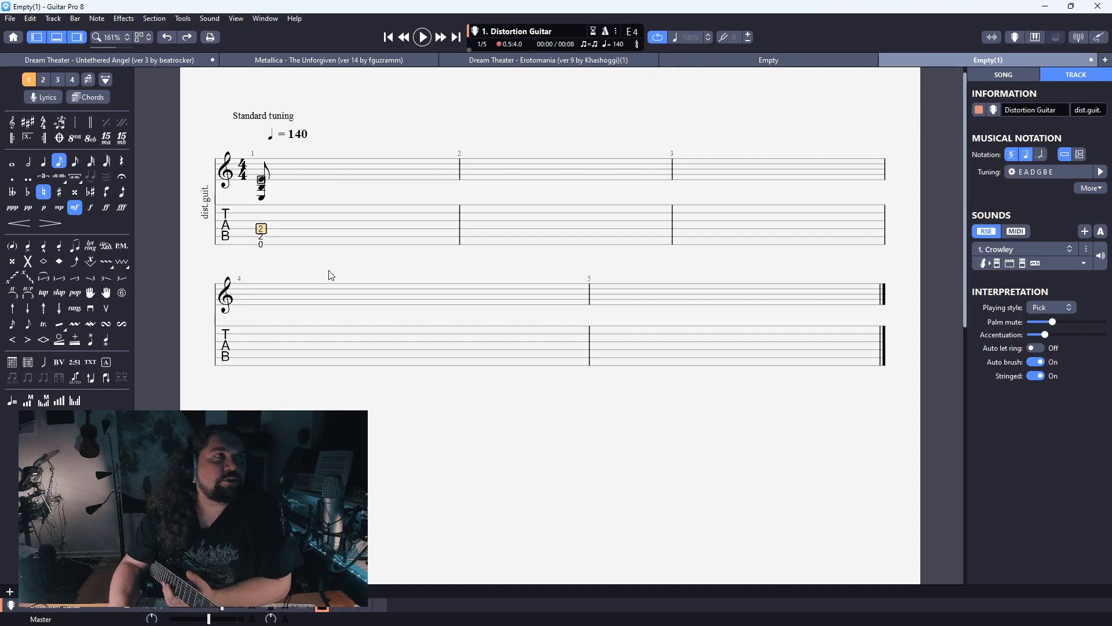
key("plus")
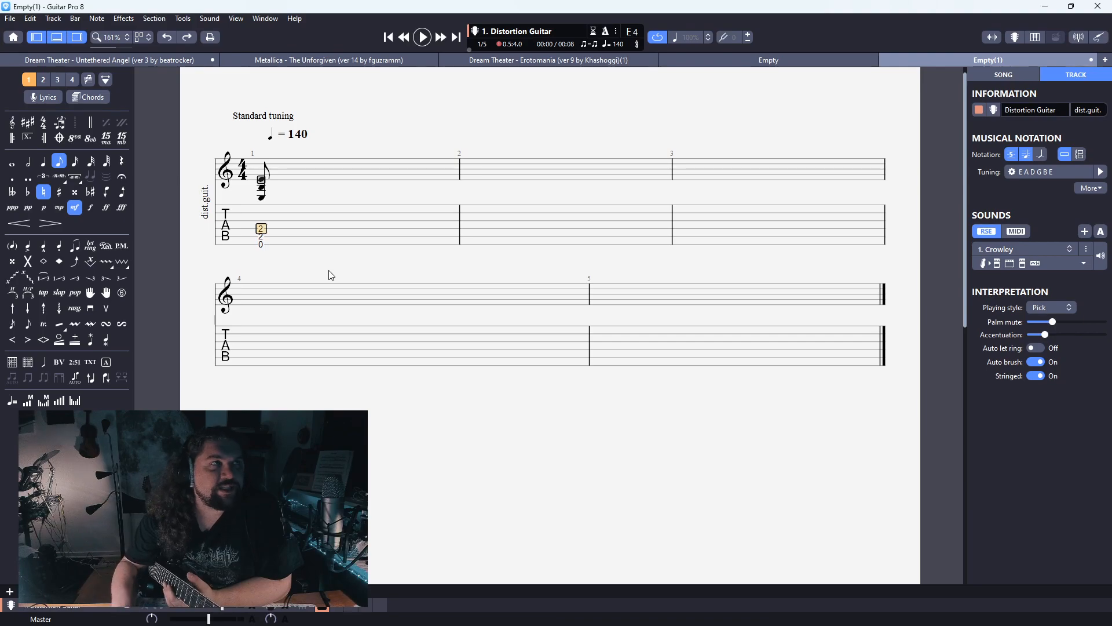
key("minus")
key("minus")
key("minus")
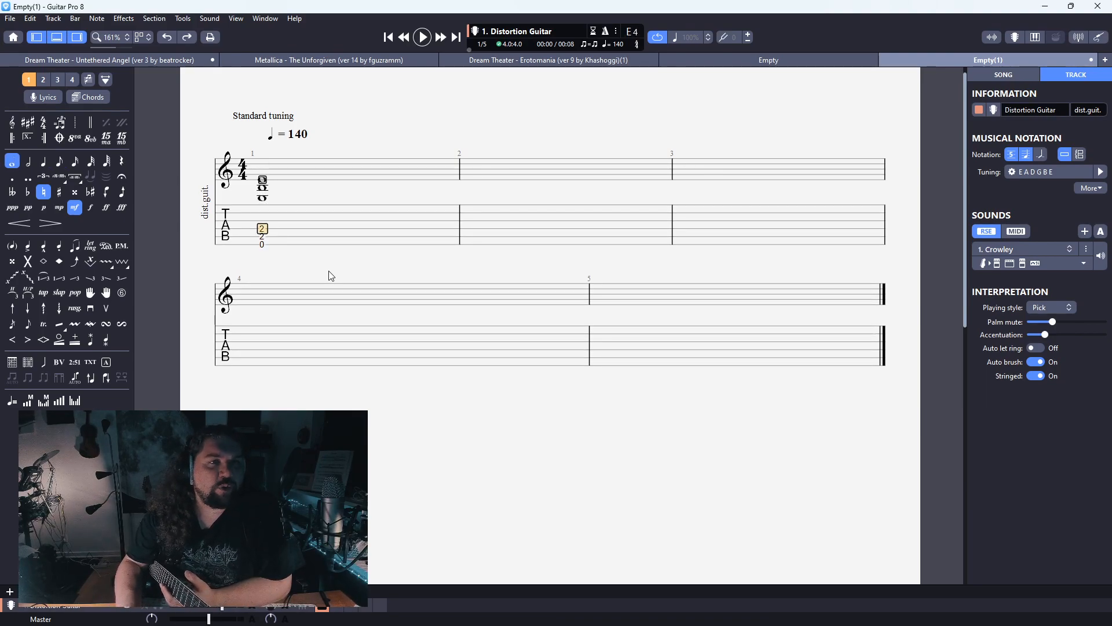
Shorten the chord in bar 1 through each note value down to a sixty-fourth note
key("plus")
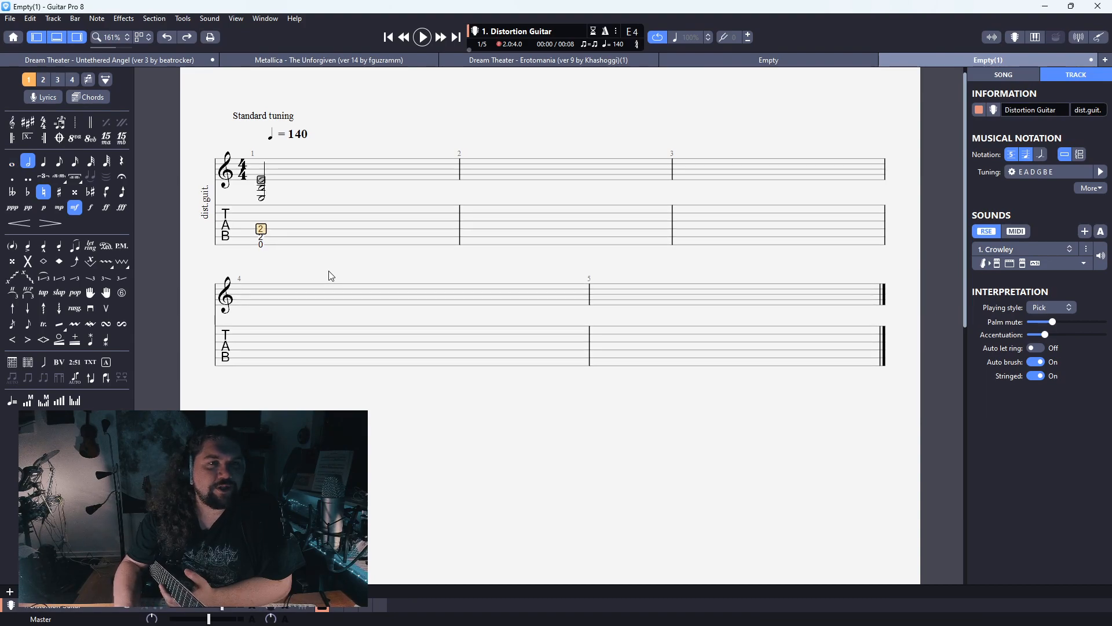
key("plus")
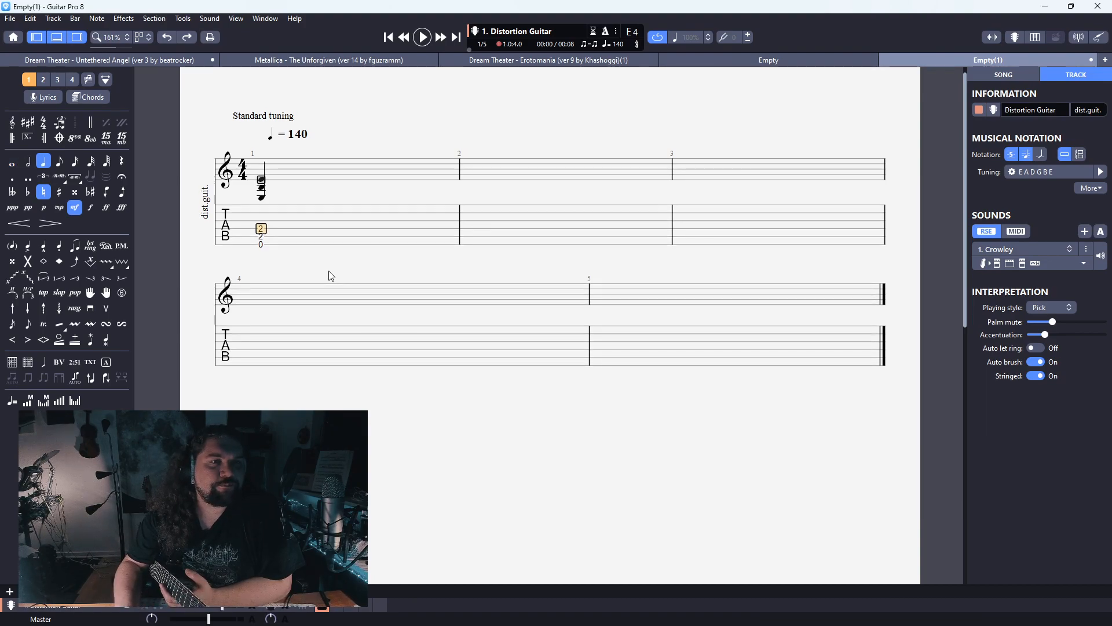
key("plus")
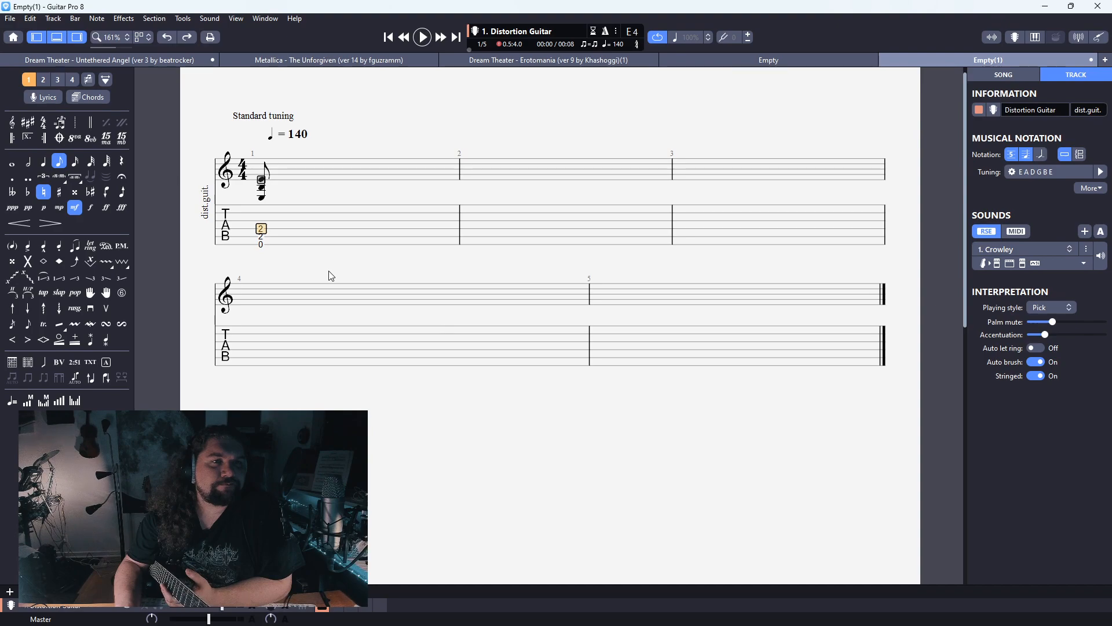
key("plus")
key("plus")
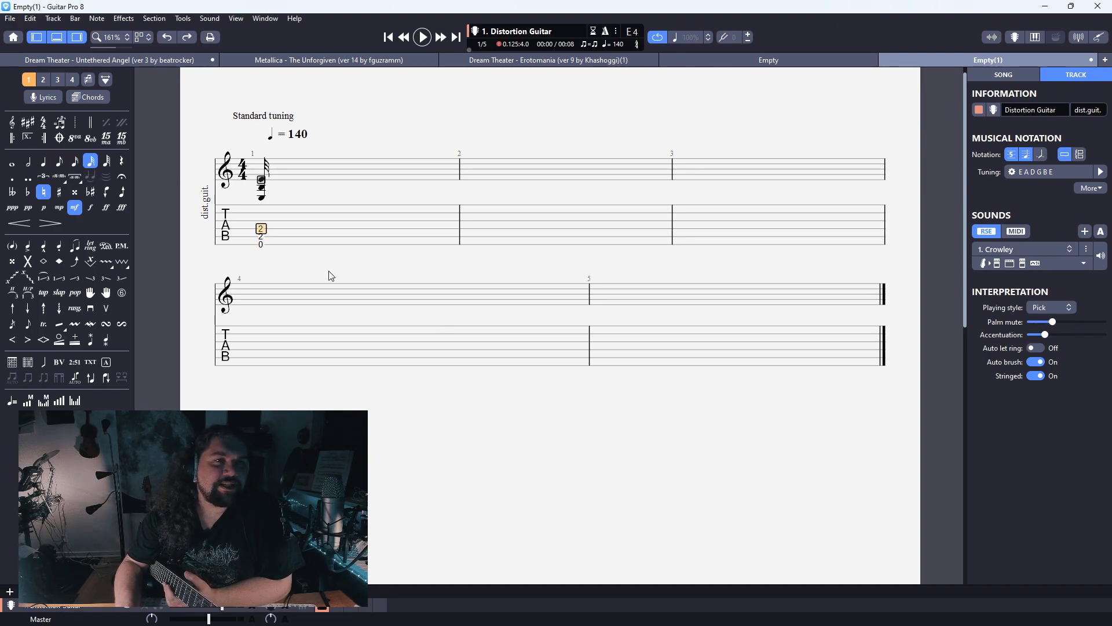
key("plus")
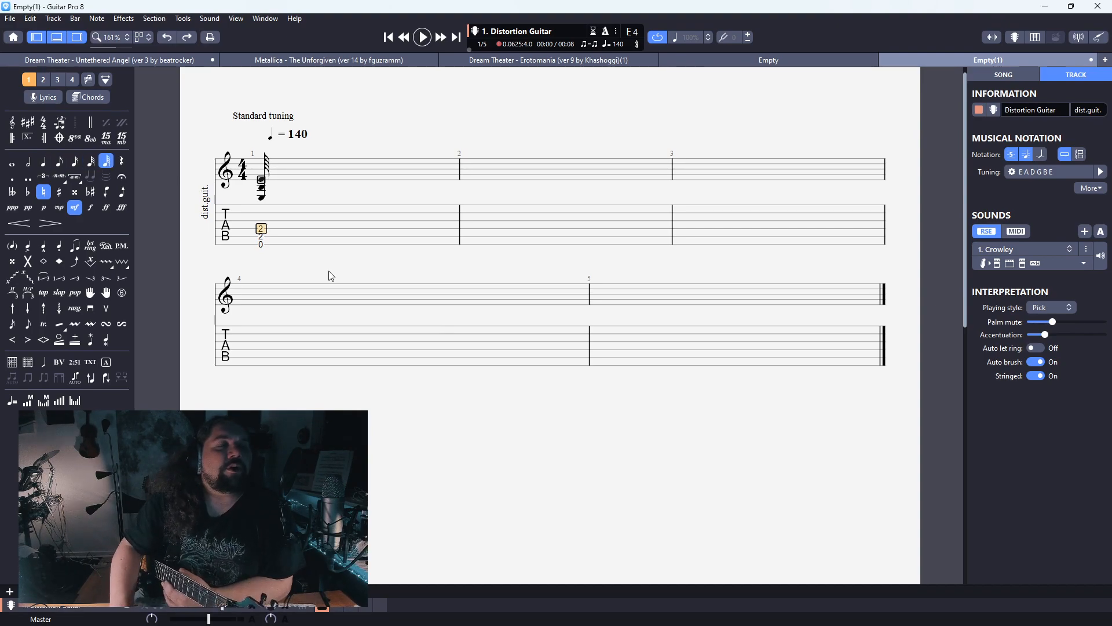
Lengthen the chord in bar 1 from the shortest value to a half note
key("minus")
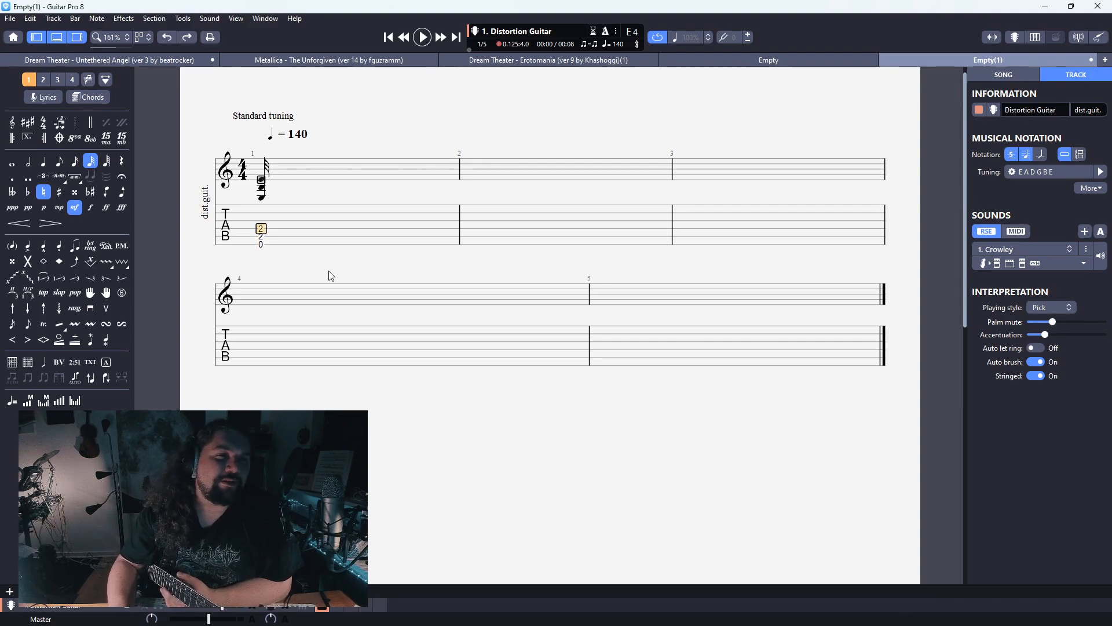
key("minus")
key("minus")
key("minus")
key("minus")
key("minus")
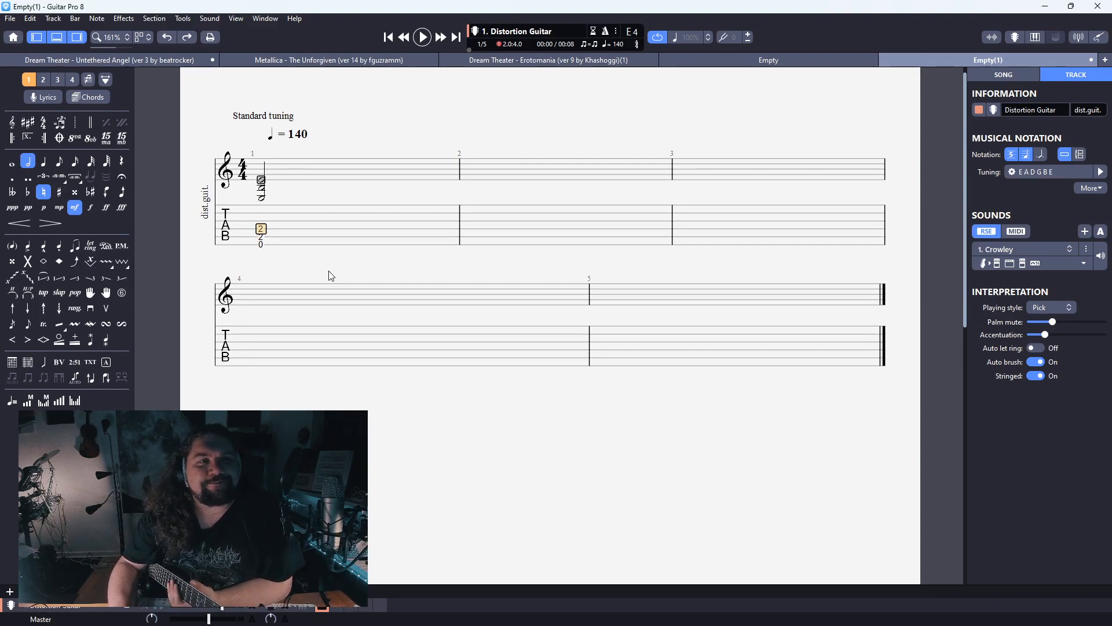
key("plus")
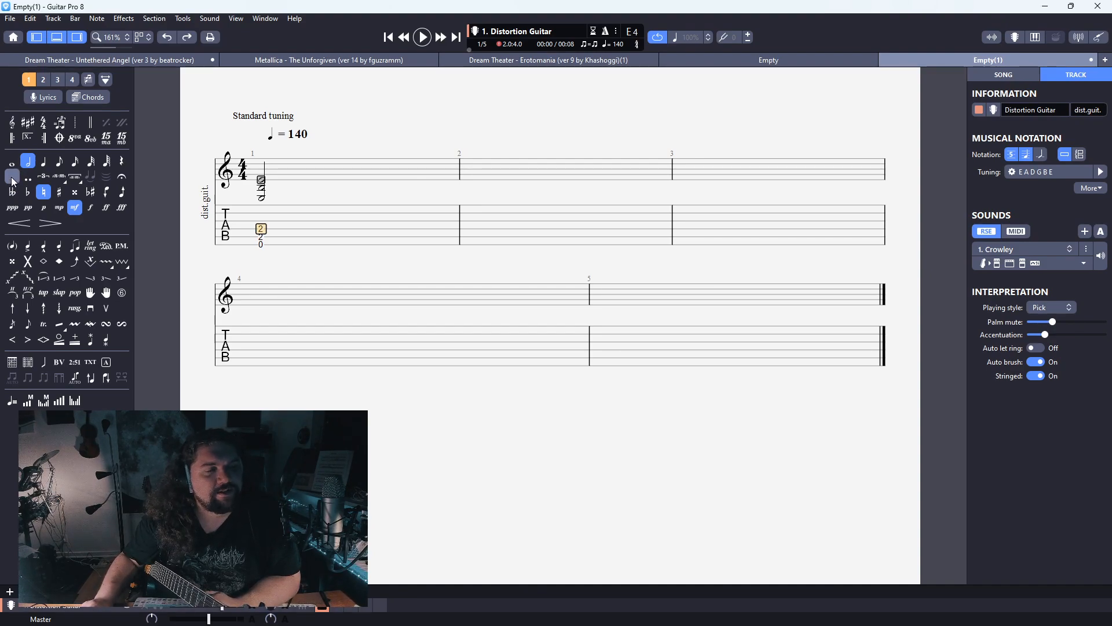
Enter a second chord in bar 1 with fret 0 on the sixth string and fret 2 on the fifth and fourth
left_click(262, 238)
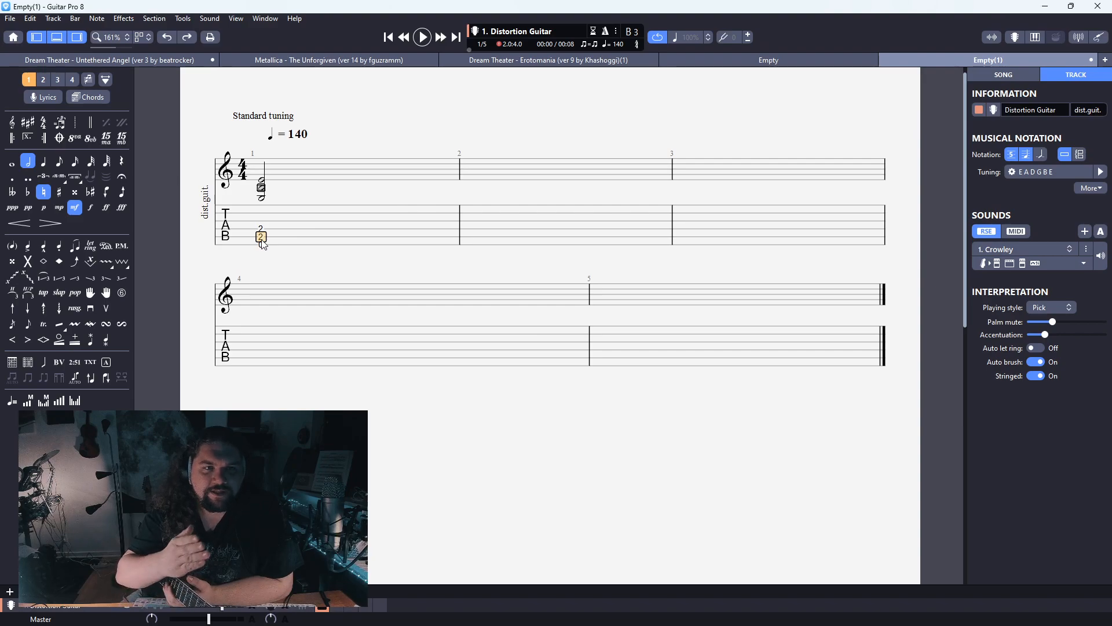
key("Right")
key("Down")
type("0")
key("Up")
type("2")
key("Up")
type("2")
Select both chords in bar 1 and shorten them to quarter notes
left_click_drag(261, 239, 509, 246)
left_click(451, 243)
left_click_drag(405, 229, 133, 216)
left_click_drag(290, 228, 397, 235)
key("plus")
Enter a third chord in bar 1 with fret 2 on the fourth and fifth strings and fret 0 on the sixth
key("Right")
key("Up")
type("2")
key("Down")
type("2")
key("Down")
type("0")
Complete bar 1 with a fourth chord, fret 0 on the sixth string and fret 2 on the fifth and fourth
key("Right")
type("0")
key("Up")
type("2")
key("Up")
type("2")
Copy the four chords of bar 1 and paste them into bar 2
left_click_drag(261, 236, 436, 226)
key("ctrl+c")
left_click_drag(583, 241, 591, 250)
key("ctrl+v")
left_click(269, 250)
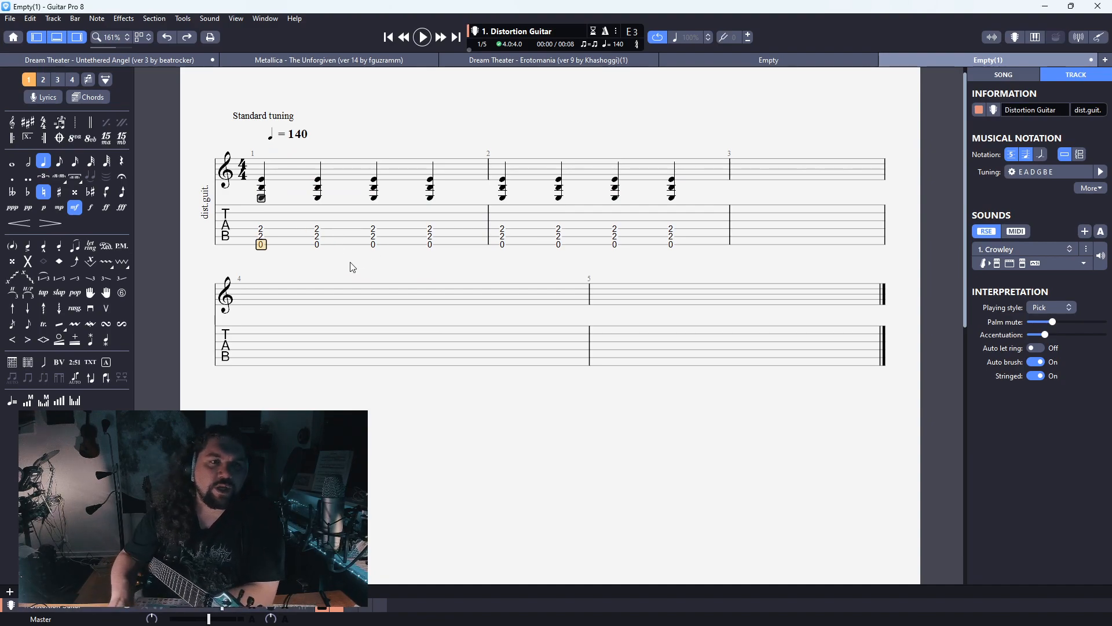
Turn the first chord of bar 1 into a dotted quarter note
key("Up")
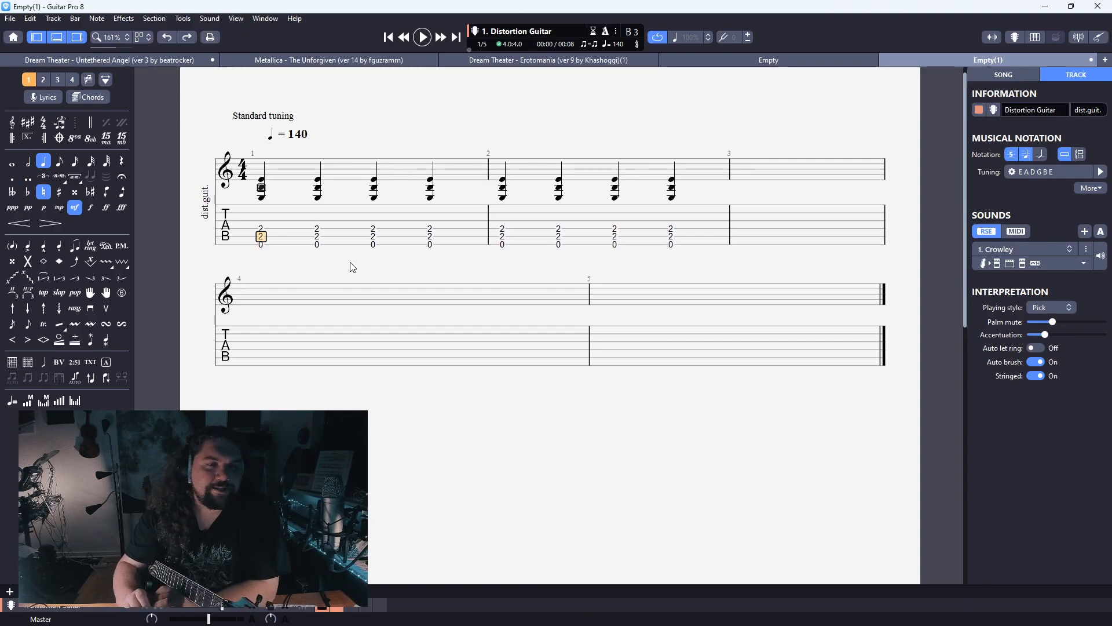
key("period")
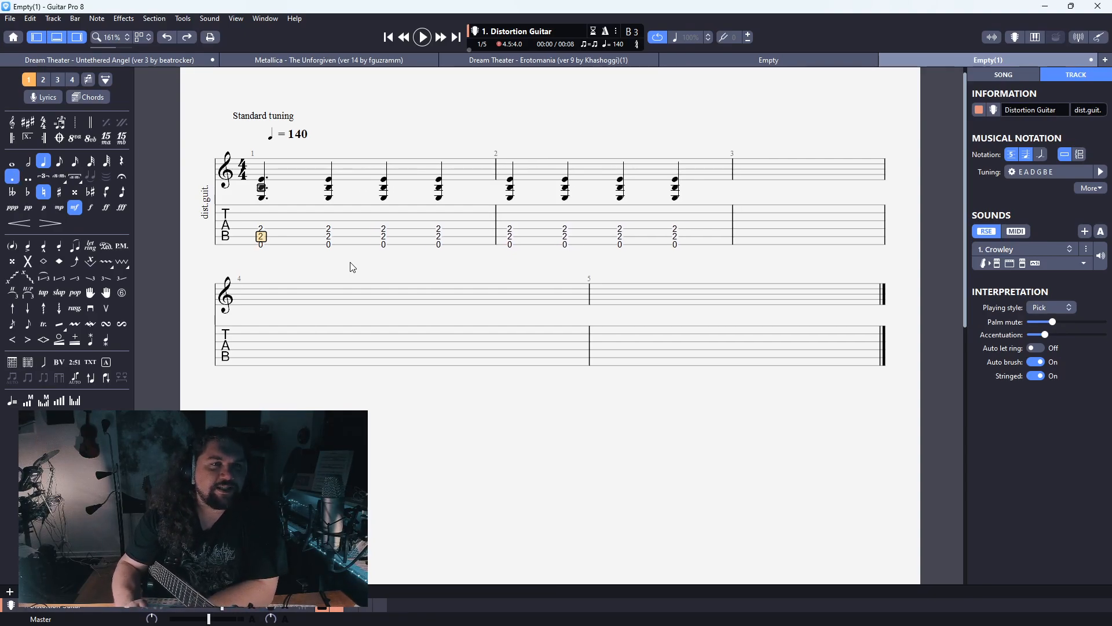
key("Right")
key("Left")
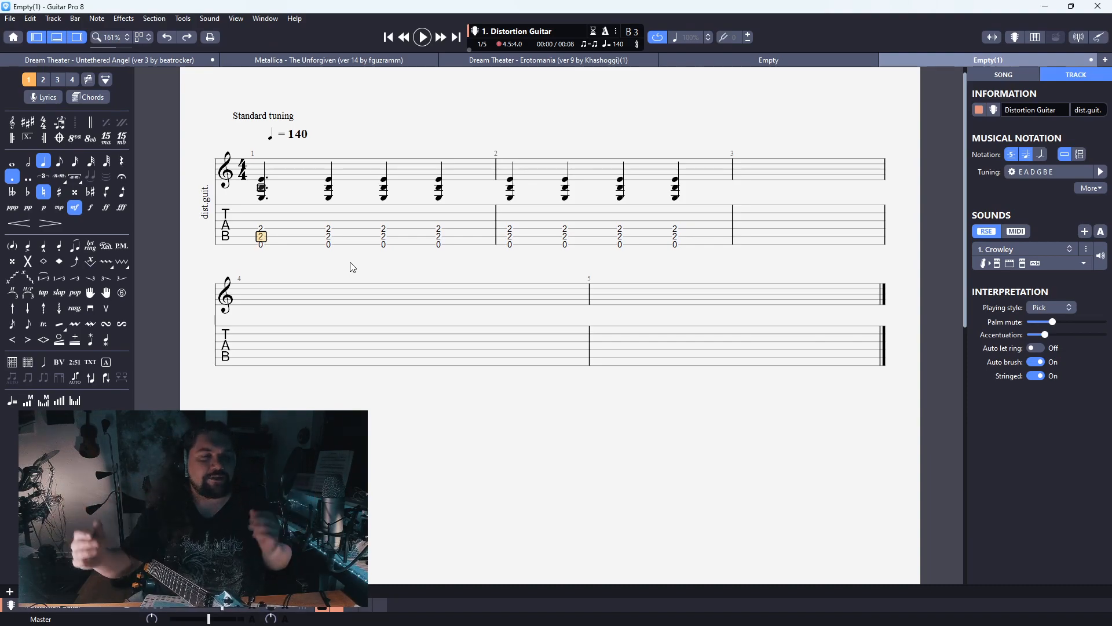
Remove the dot from the first chord of bar 1
key("period")
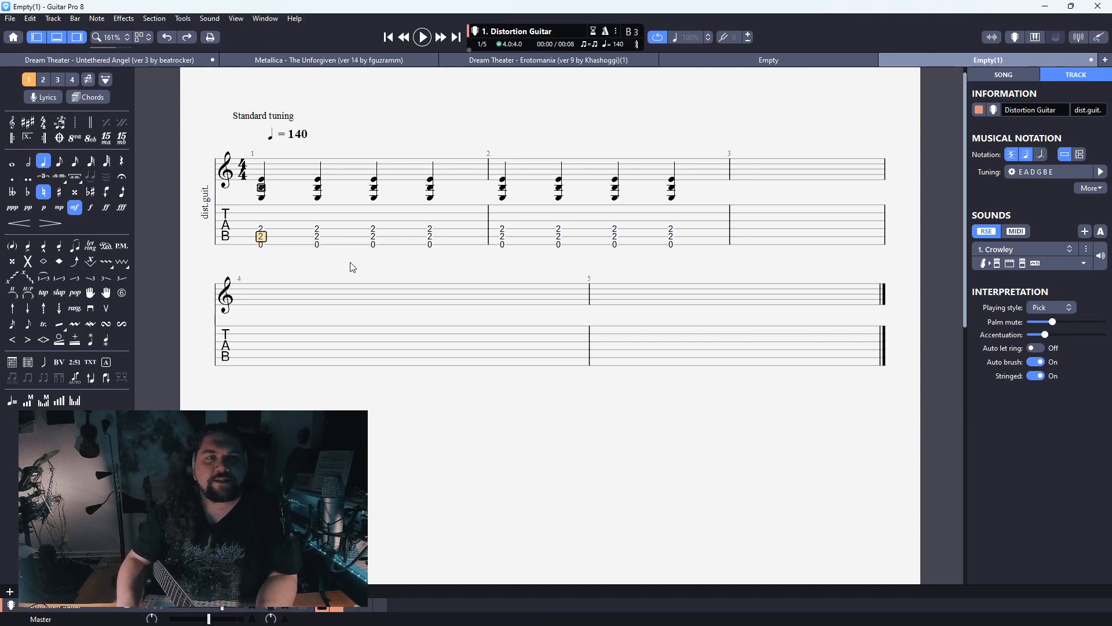
key("Right")
key("Right")
key("Left")
key("Left")
Dot the first chord of bar 1 again and go to the empty beat after the fourth chord
key("period")
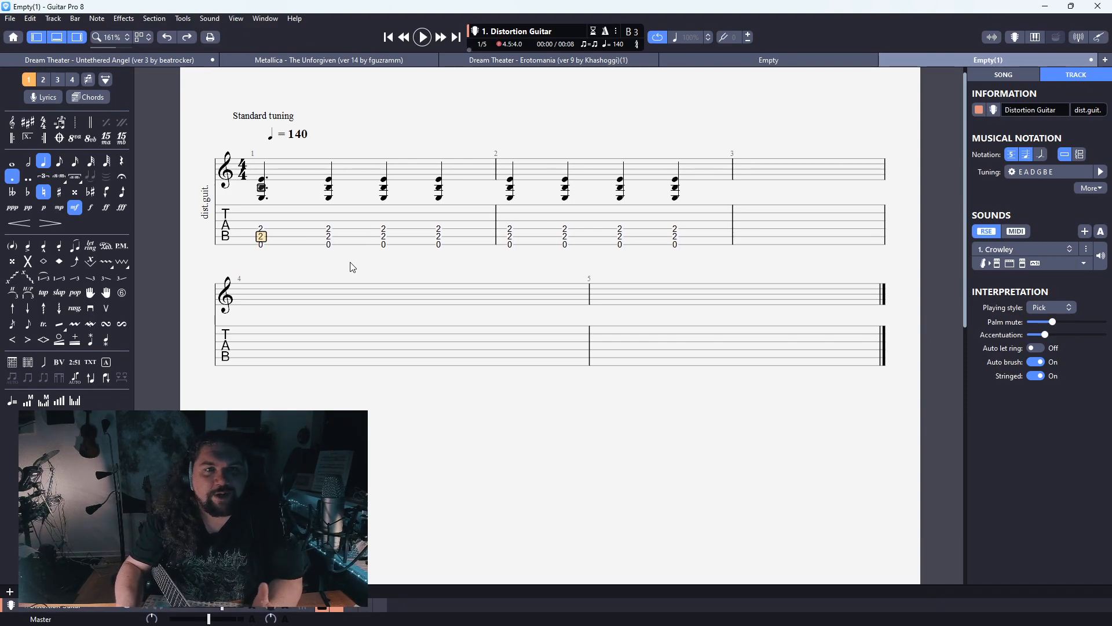
key("Right")
key("Right")
key("Right")
key("Right")
key("Left")
key("Right")
key("Right")
key("Right")
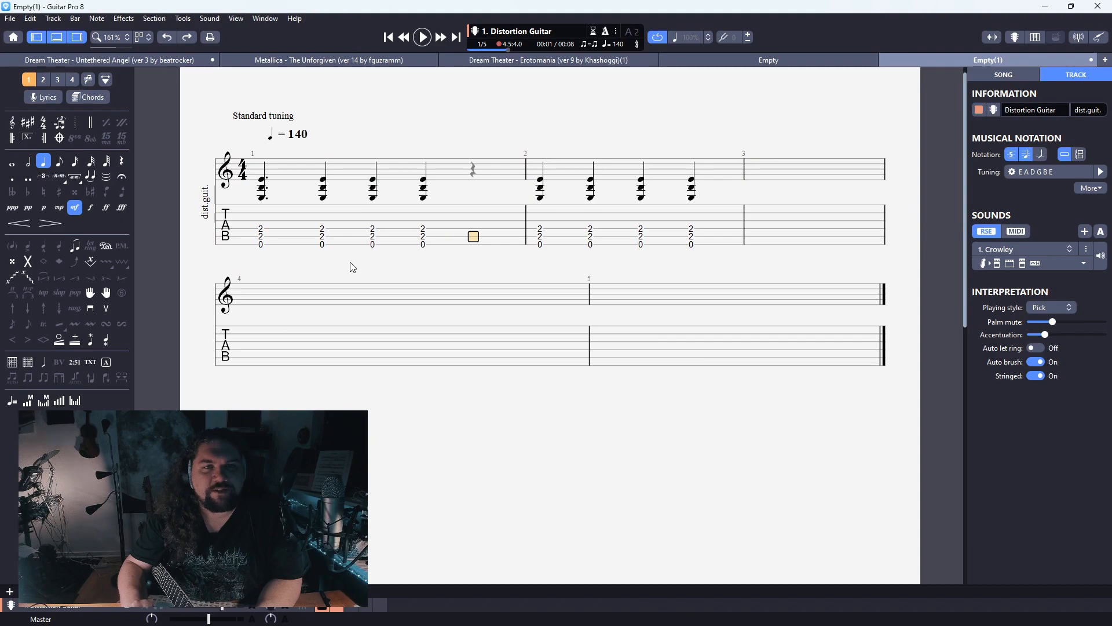
Step back and forth through the chords of bar 1 to examine how the dotted first chord affects the bar
key("Left")
key("Left")
key("Left")
key("Left")
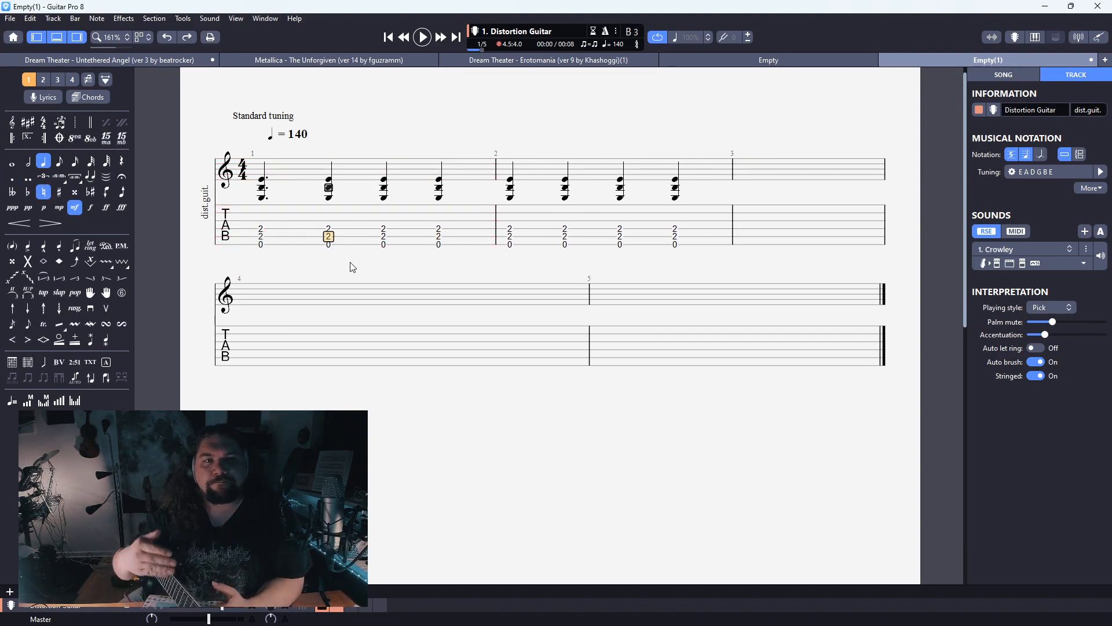
key("Left")
key("Right")
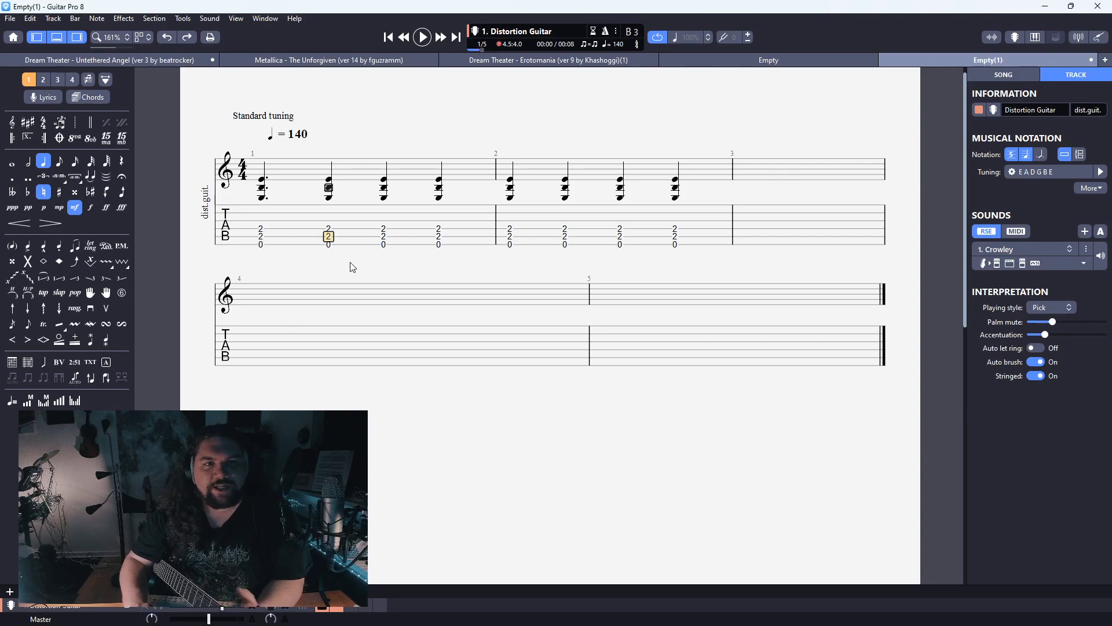
key("Right")
key("Right")
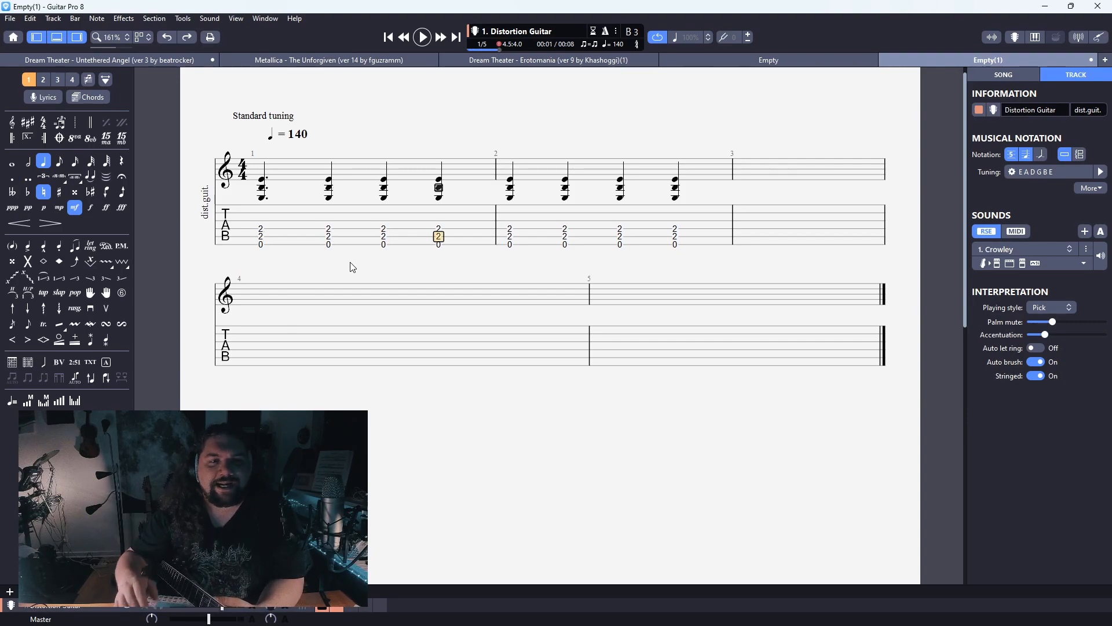
key("Left")
key("Left")
key("Left")
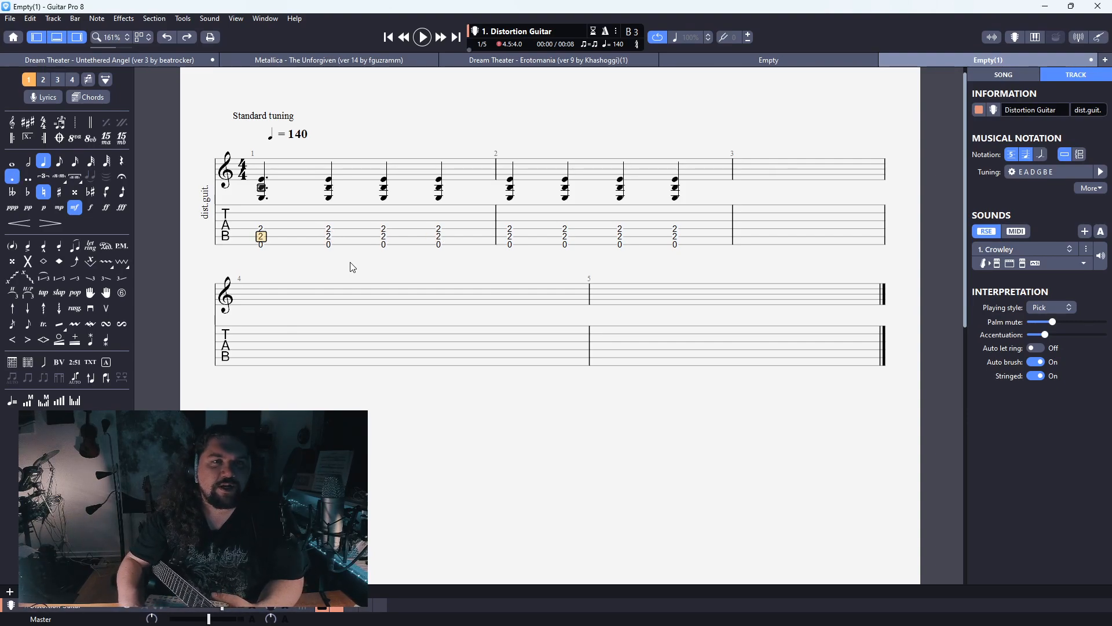
Restore the first chord of bar 1 to a plain quarter note and check the following beats
key("period")
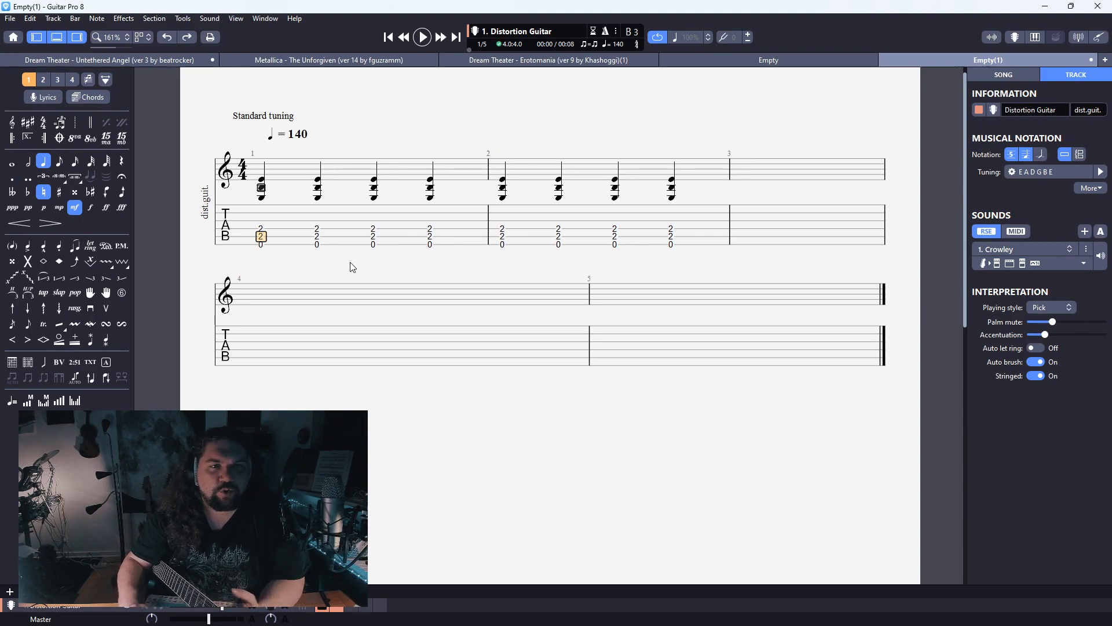
key("Right")
key("Right")
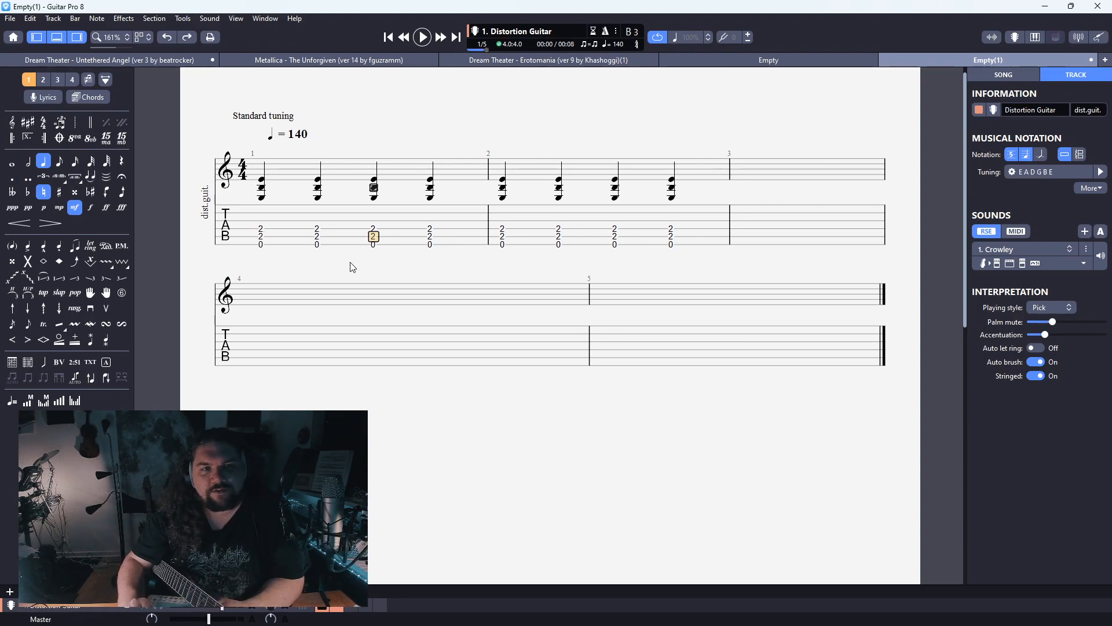
key("Left")
key("Left")
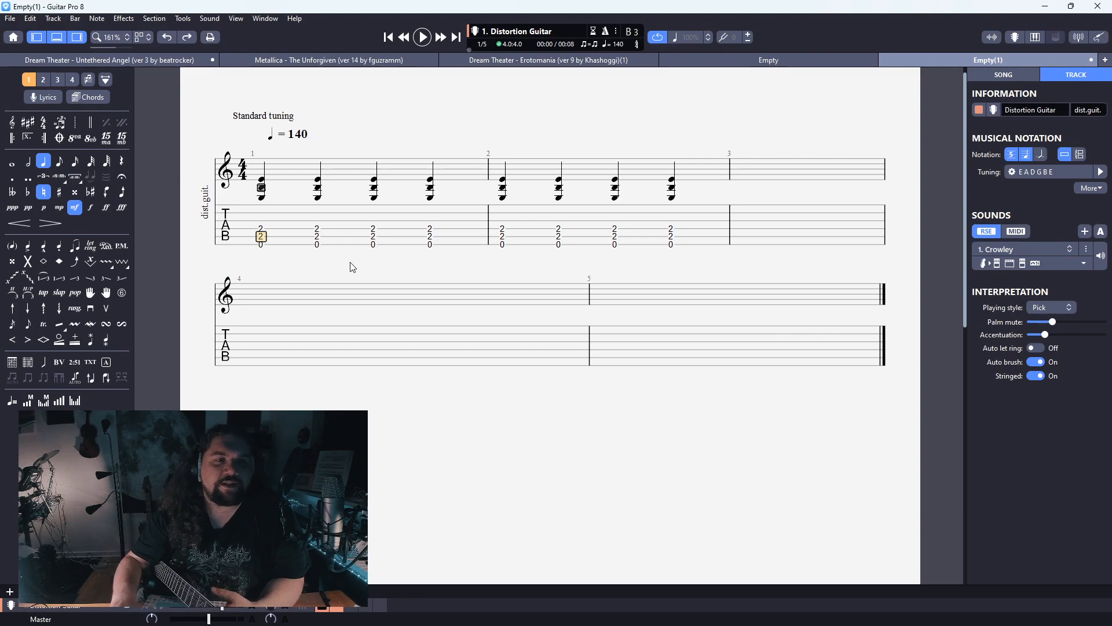
Make the first chord of bar 1 a dotted quarter note and check the chords that follow it
key("period")
key("Down")
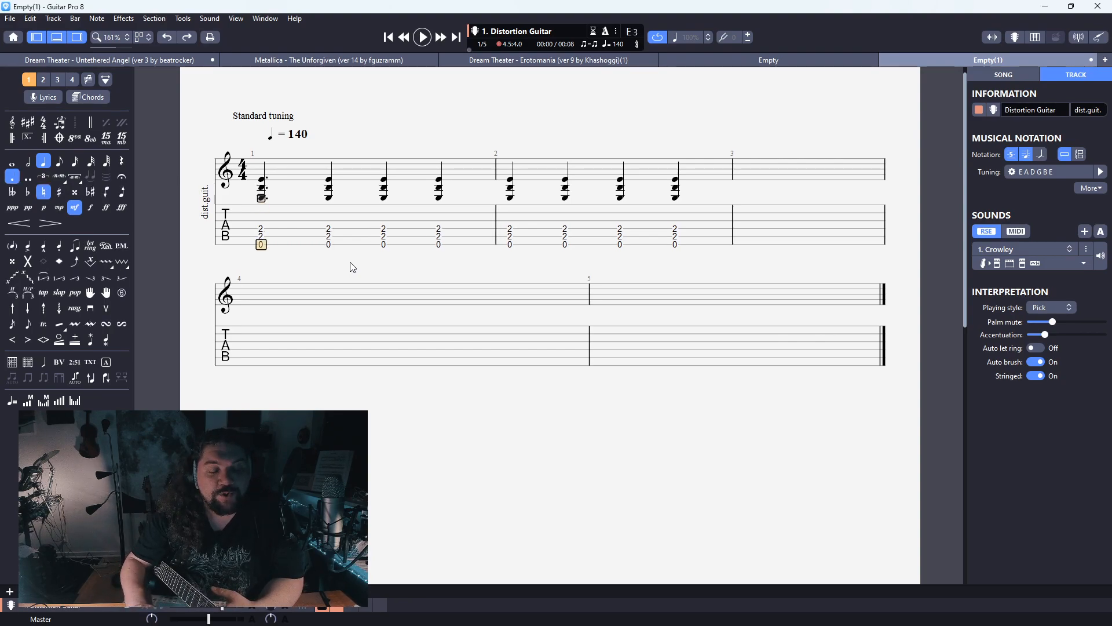
key("Right")
key("Right")
key("Right")
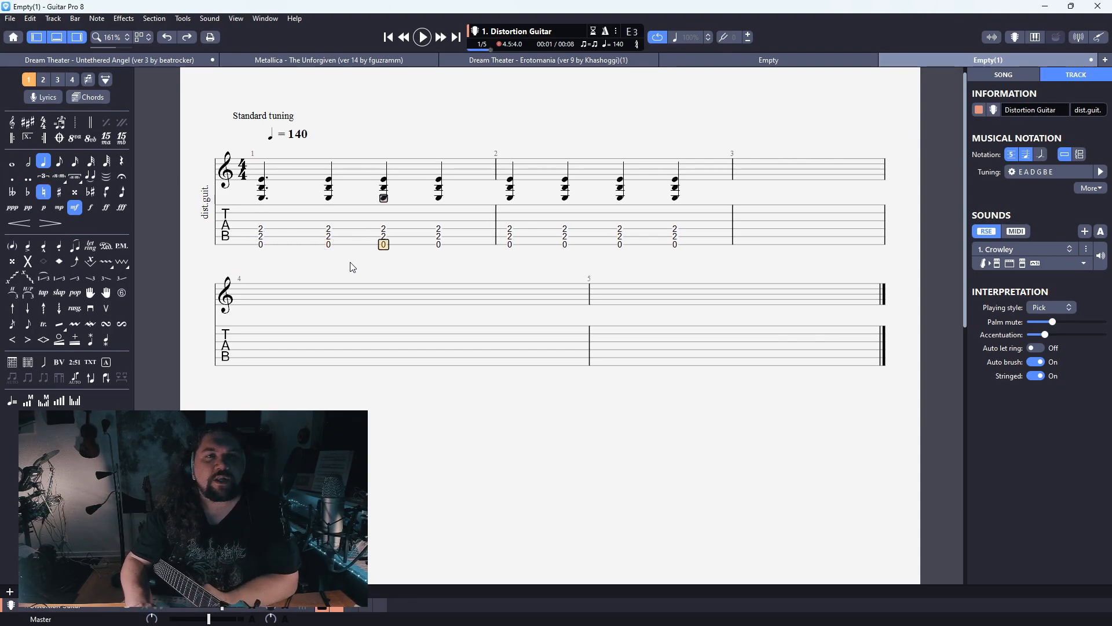
key("Left")
key("Left")
key("Left")
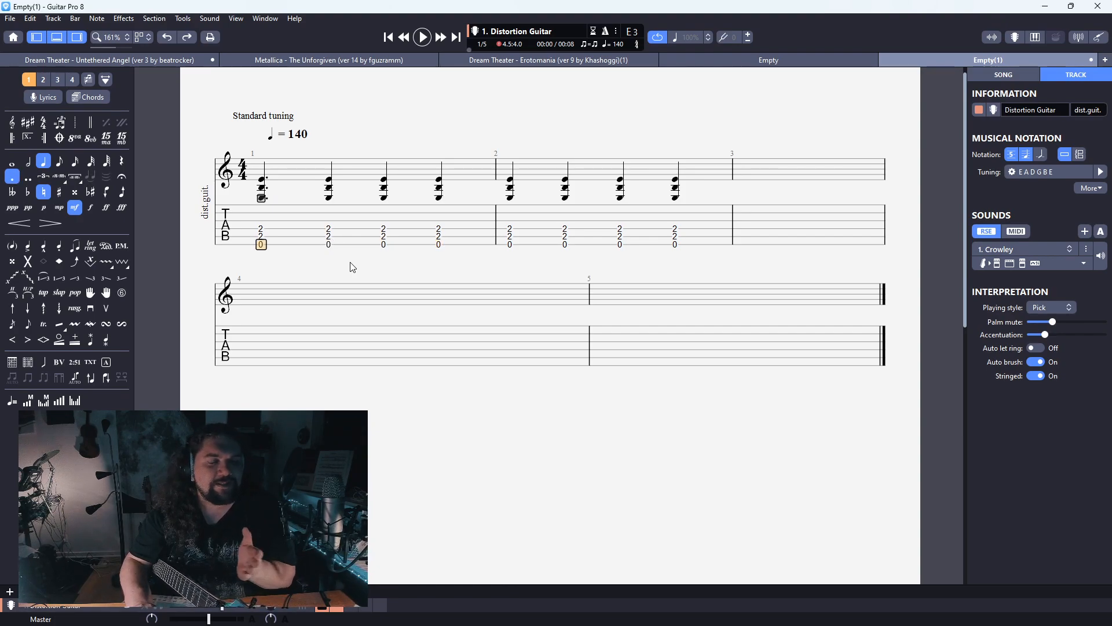
Shorten the fourth chord of bar 1 to an eighth note and return to the bar's first chord
key("Right")
key("Right")
key("Right")
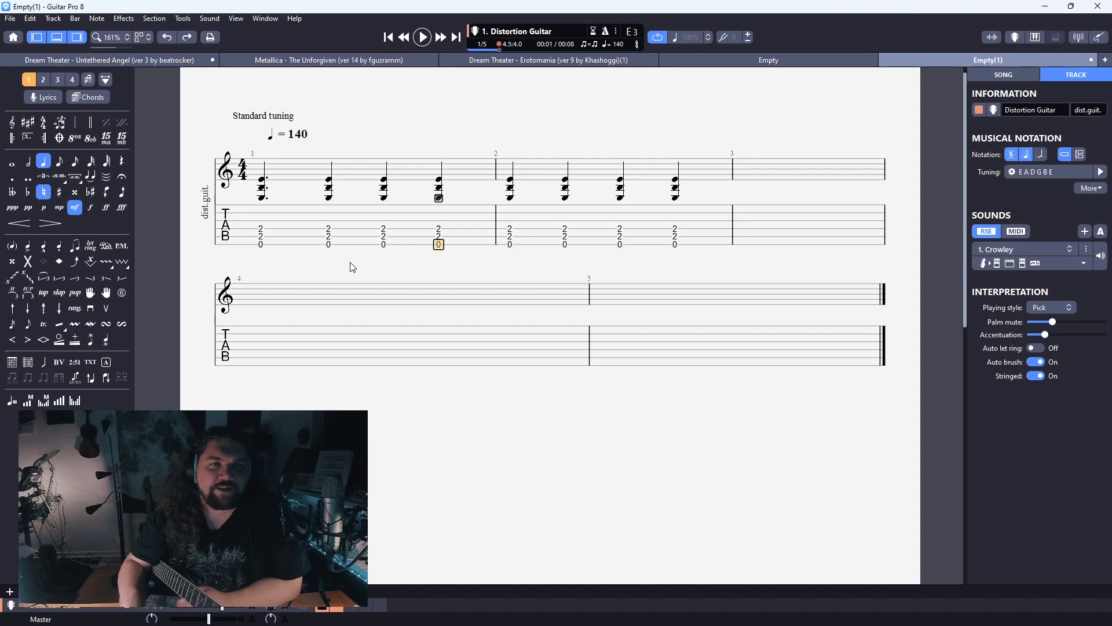
key("minus")
key("Left")
key("Left")
key("Left")
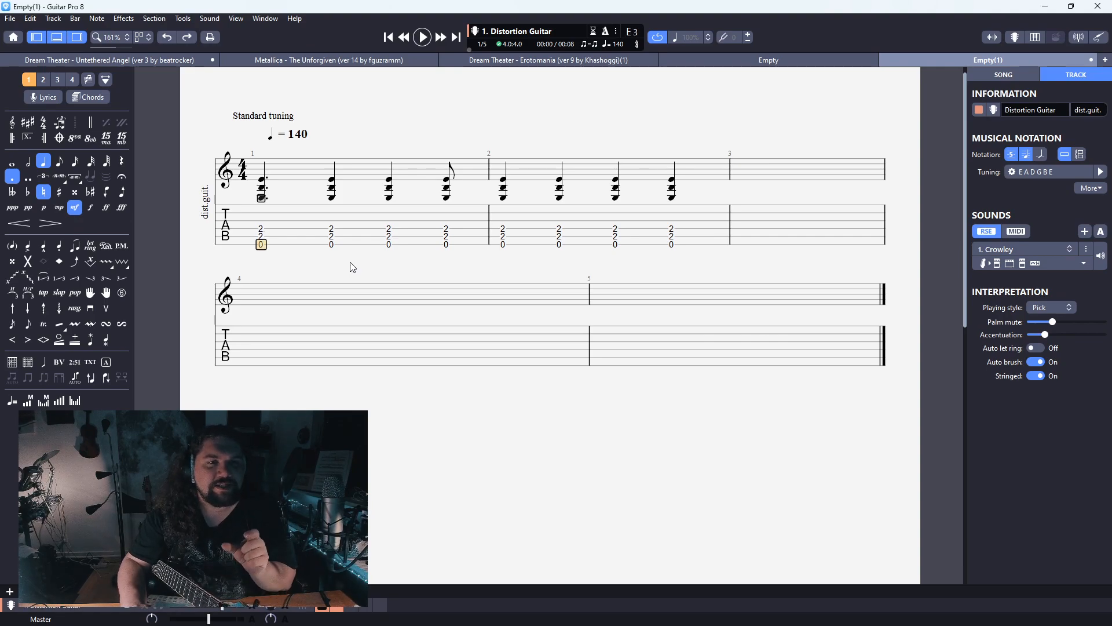
Step through the four chords of bar 1 on the D string to examine the rhythm, and return to the first chord
key("Up")
key("Up")
key("Right")
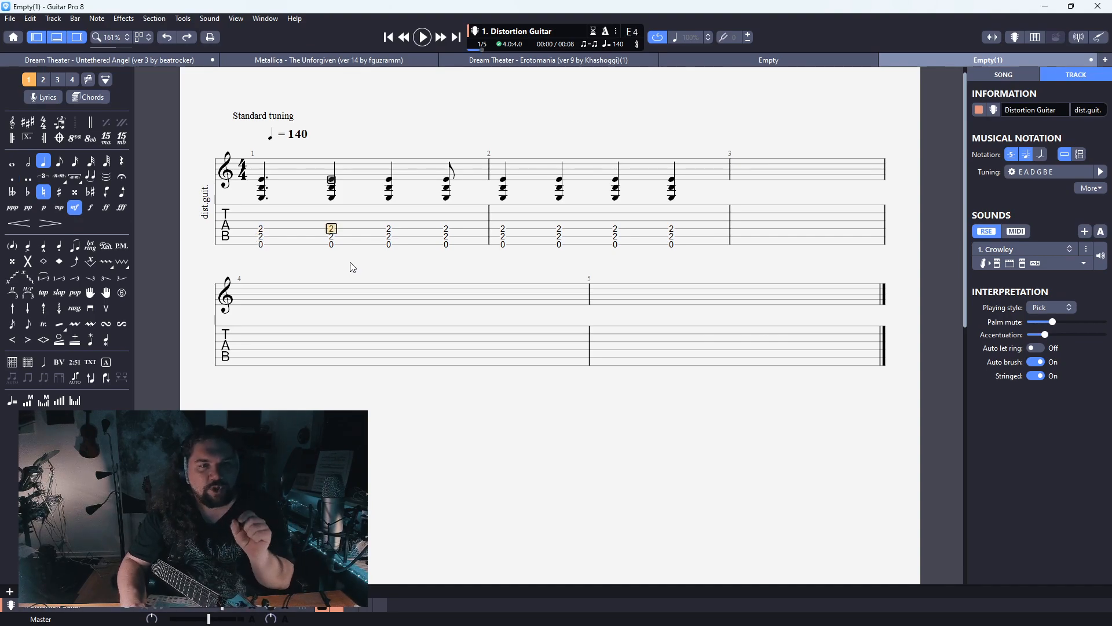
key("Right")
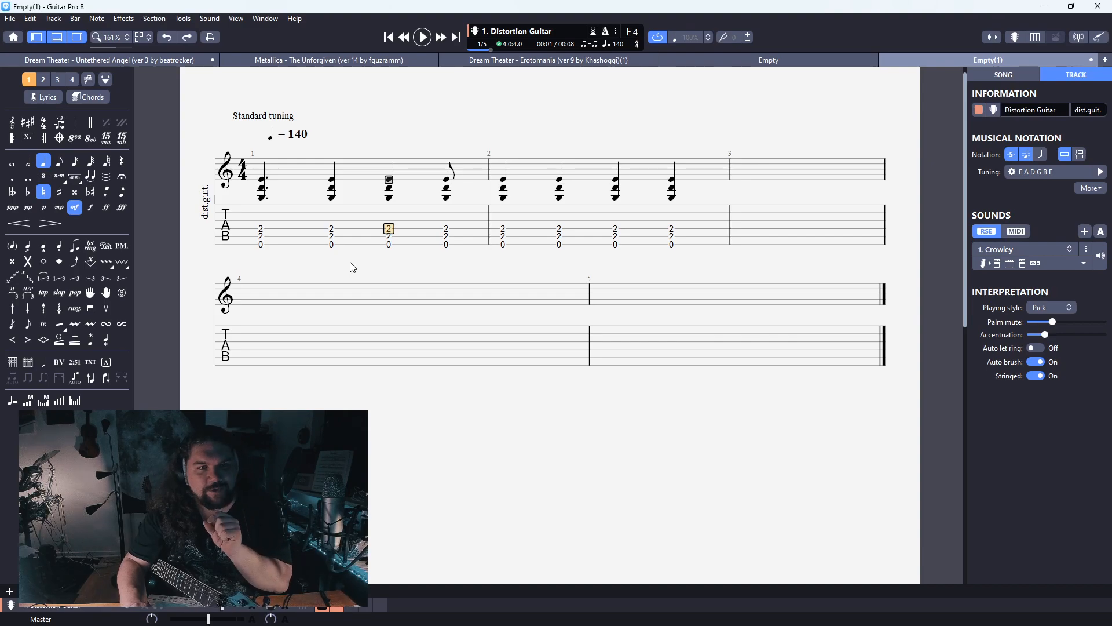
key("Right")
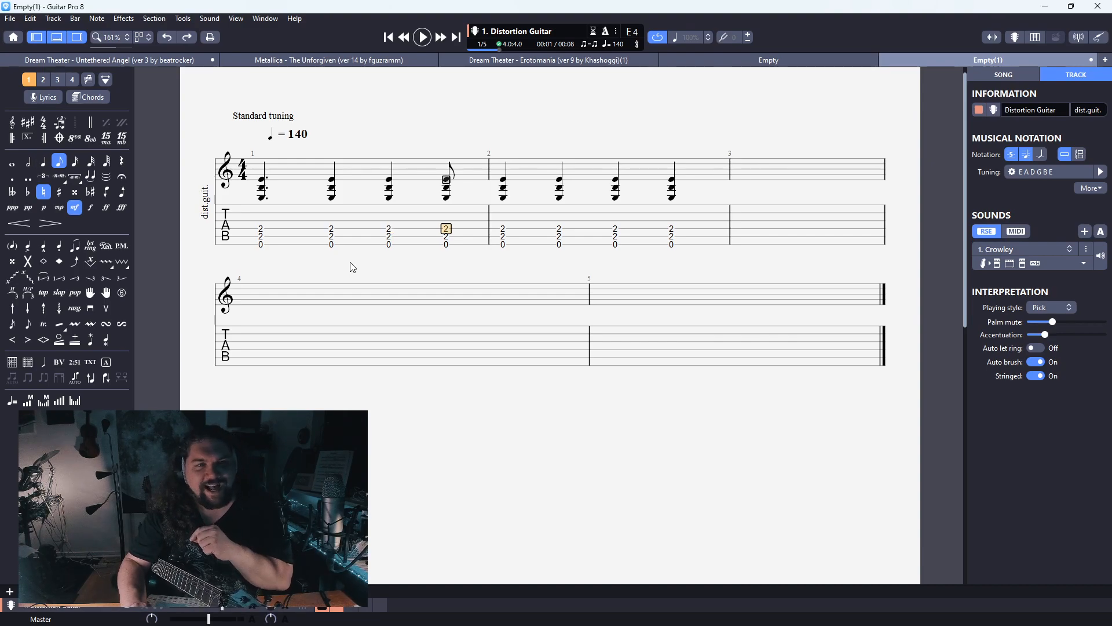
key("Left")
key("Left")
key("Left")
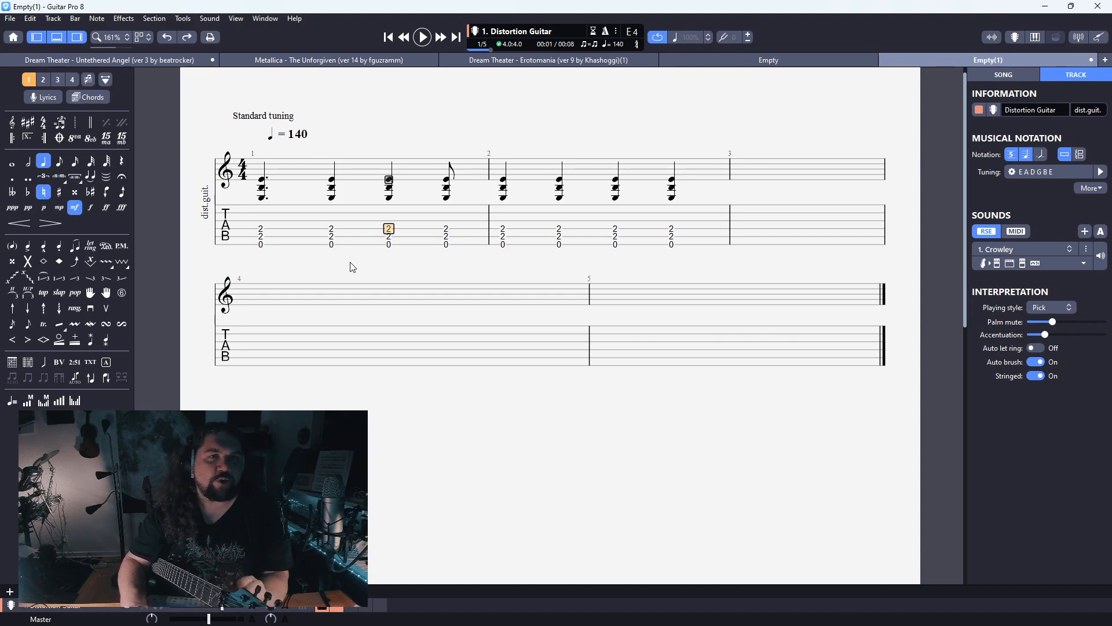
Shorten the second chord of bar 1 to an eighth note and insert a tied beat after it
key("Right")
key("KP_Subtract")
key("Right")
key("l")
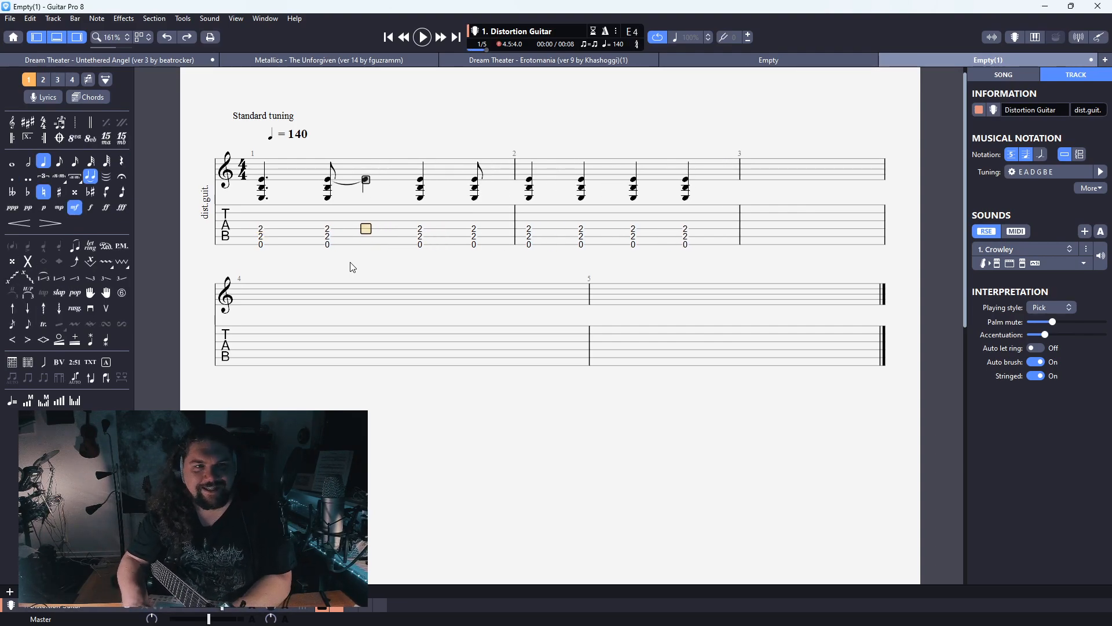
Split the third chord of bar 1 into two tied eighth notes, with both tied beats covering the full chord
key("Right")
key("KP_Subtract")
key("Right")
key("l")
key("Up")
key("Up")
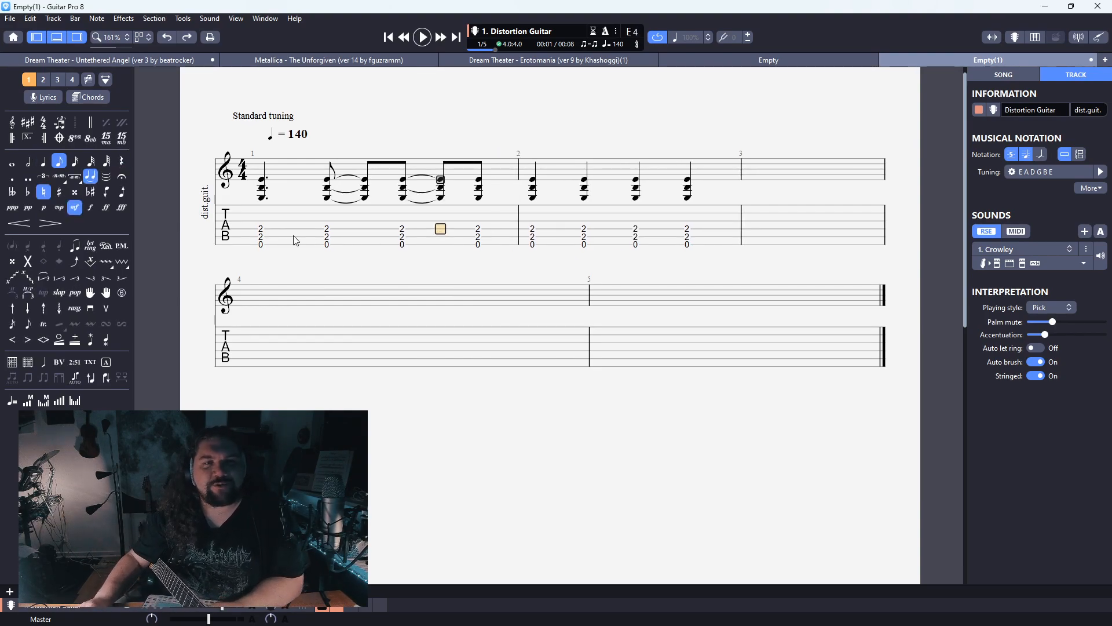
Highlight the beats of bar 1 to review the tied rhythm, and select the A-string note of the first chord
left_click(259, 235)
left_click_drag(274, 233, 486, 231)
left_click(290, 229)
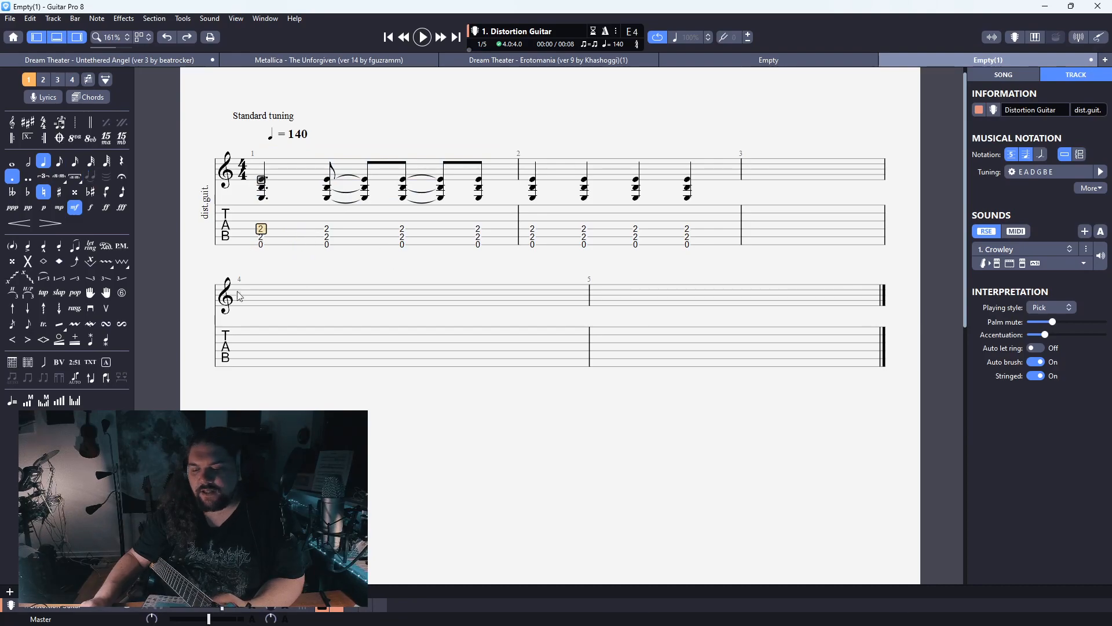
left_click(261, 237)
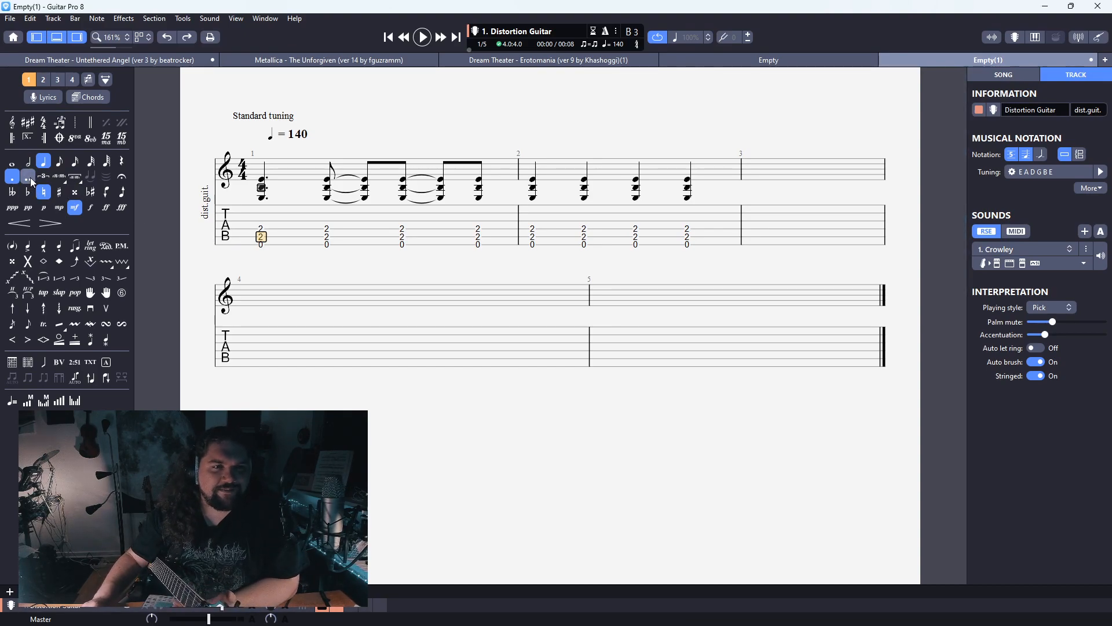
Delete every beat after the first chord in bar 1 and make that chord a plain quarter note
left_click_drag(325, 237, 490, 240)
key("ctrl+Delete")
key("period")
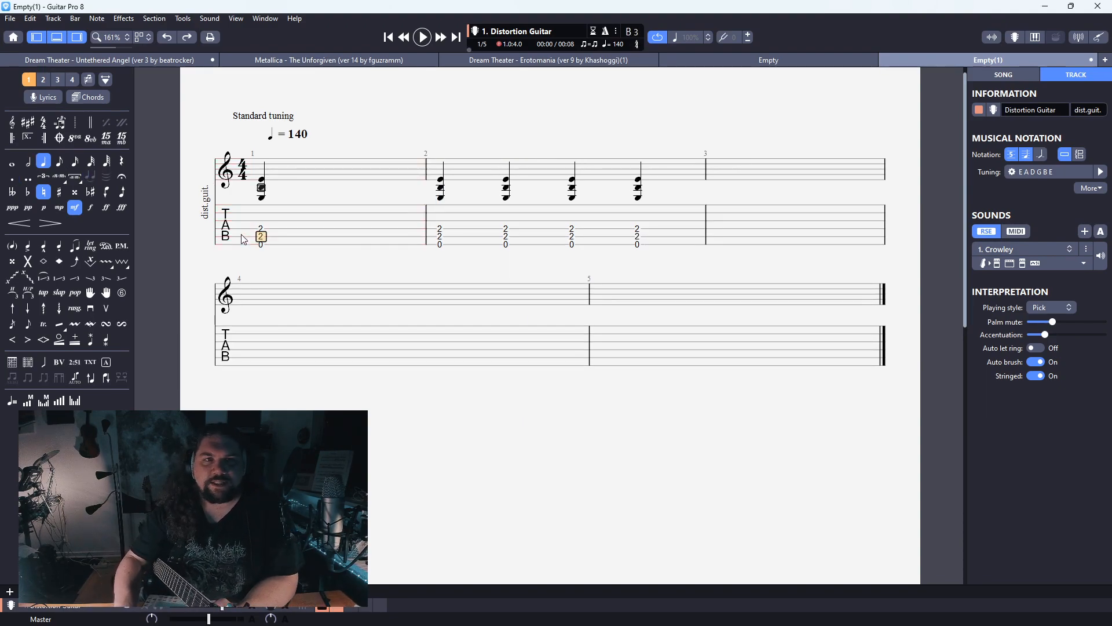
Lengthen the remaining chord in bar 1 to a half note and dot it, switching the dot off and on again
key("minus")
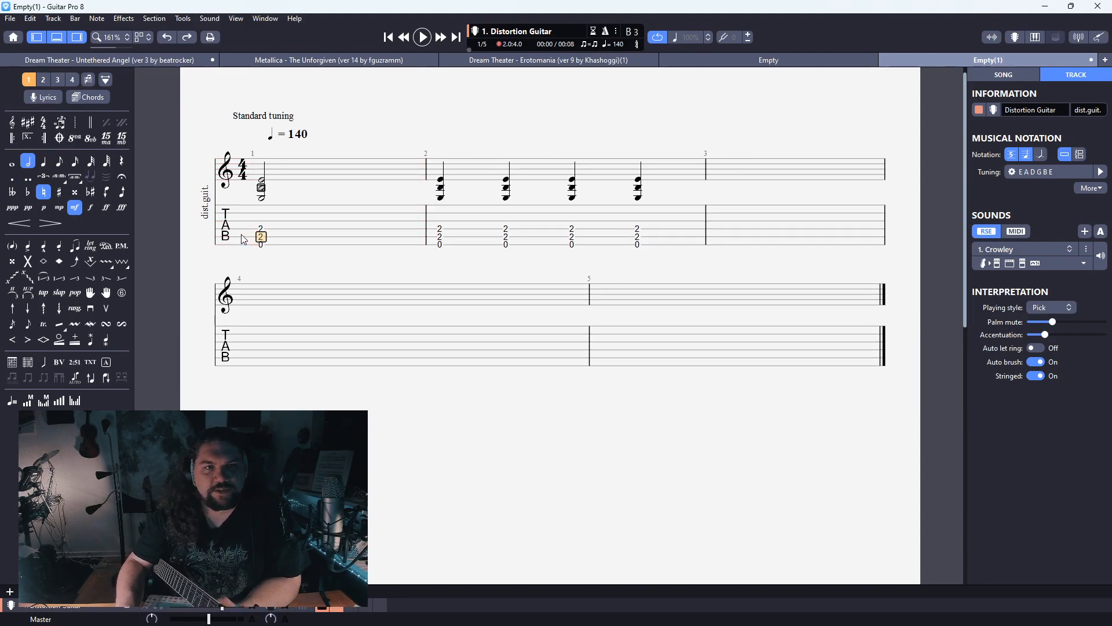
key("period")
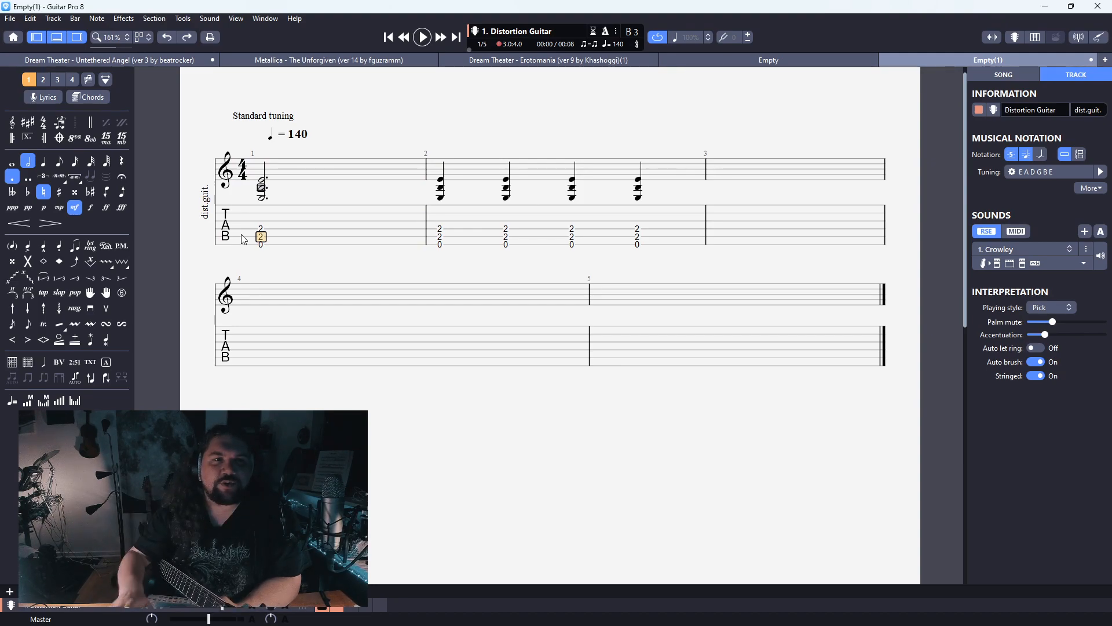
key("period")
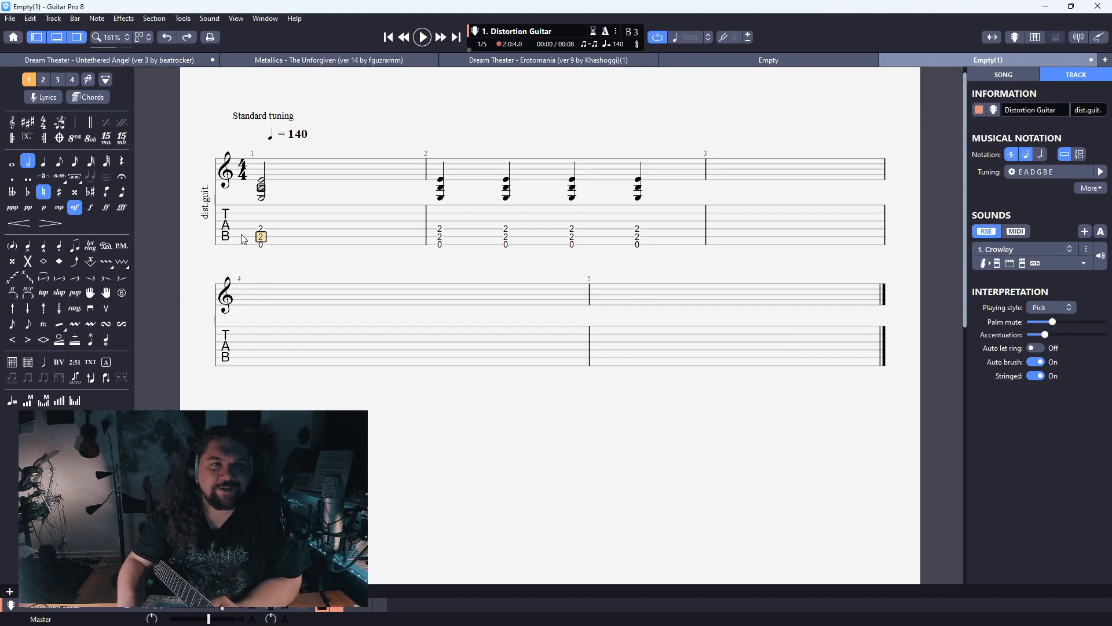
key("period")
Make the half-note chord in bar 1 double-dotted, switching the double dot off and on again
key("ctrl+period")
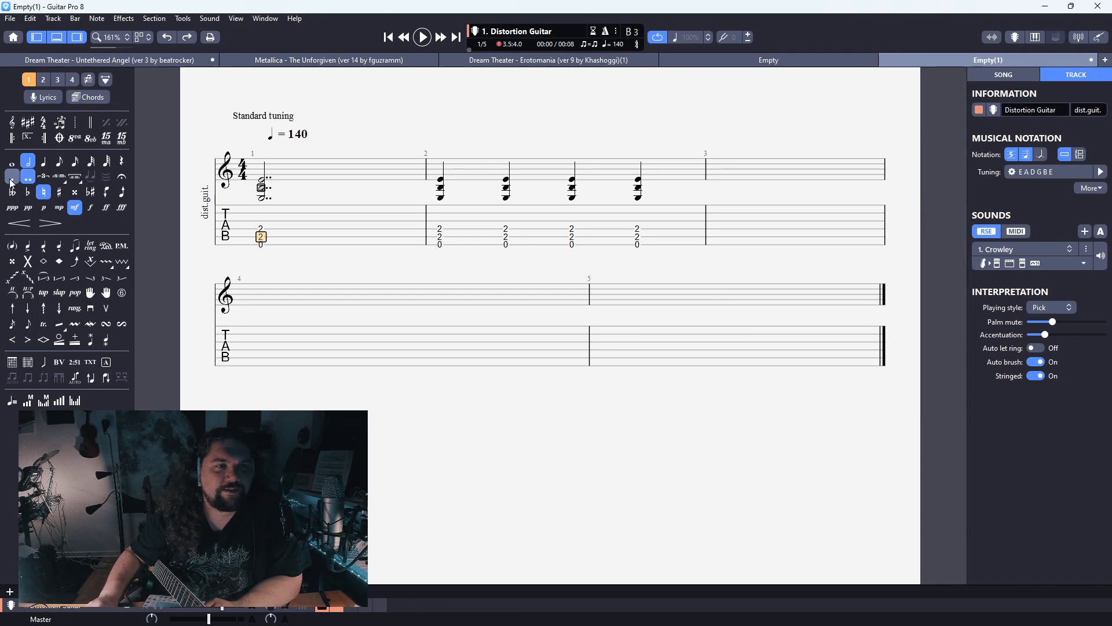
left_click(28, 177)
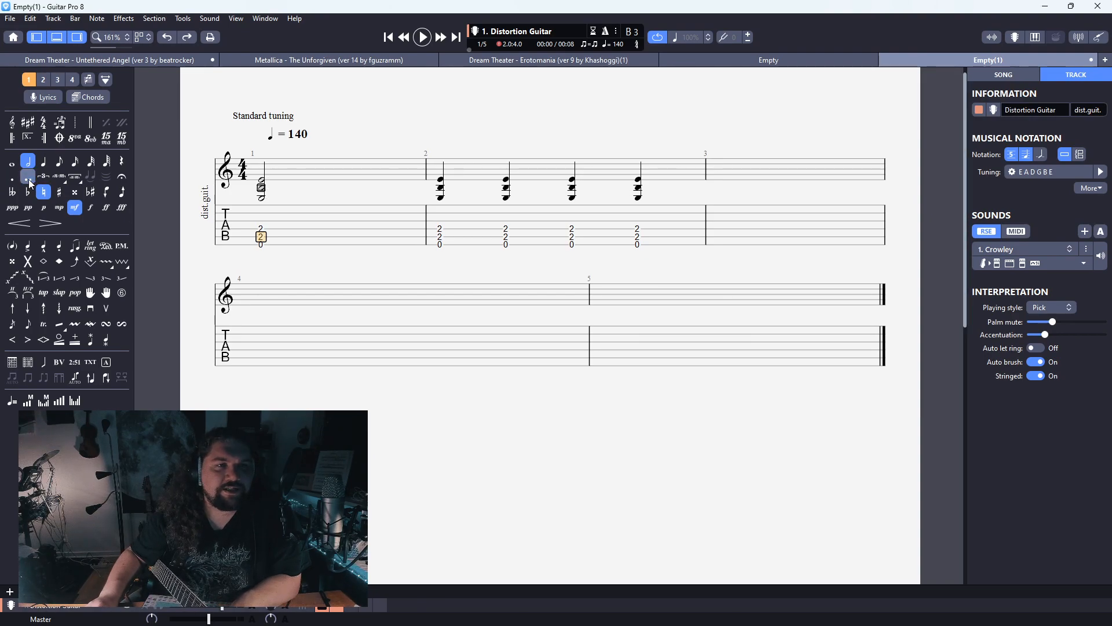
left_click(29, 179)
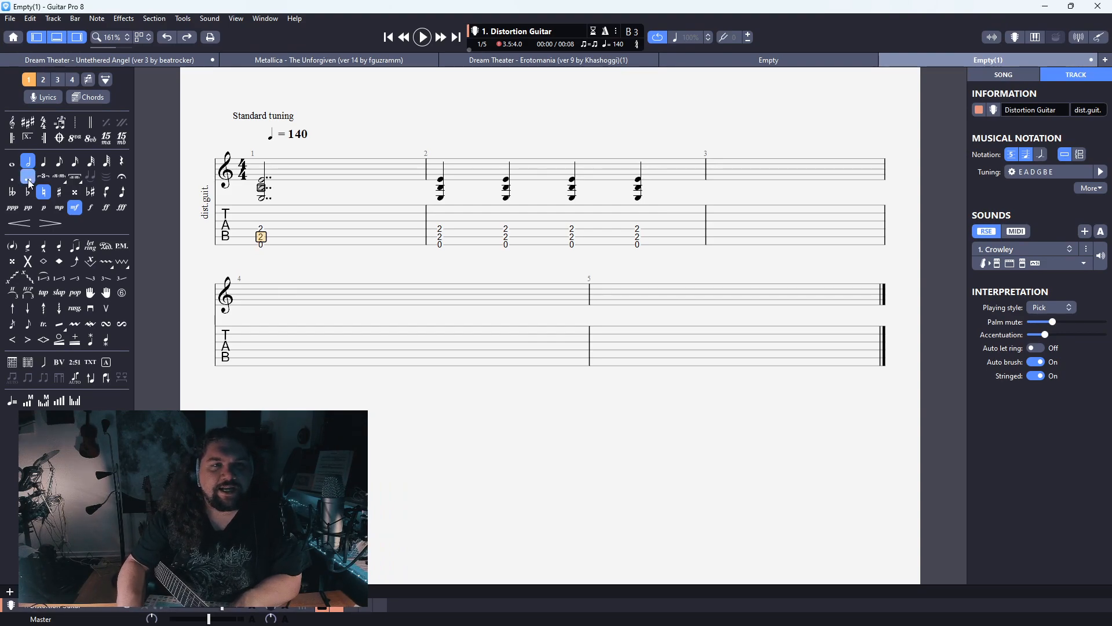
key("period")
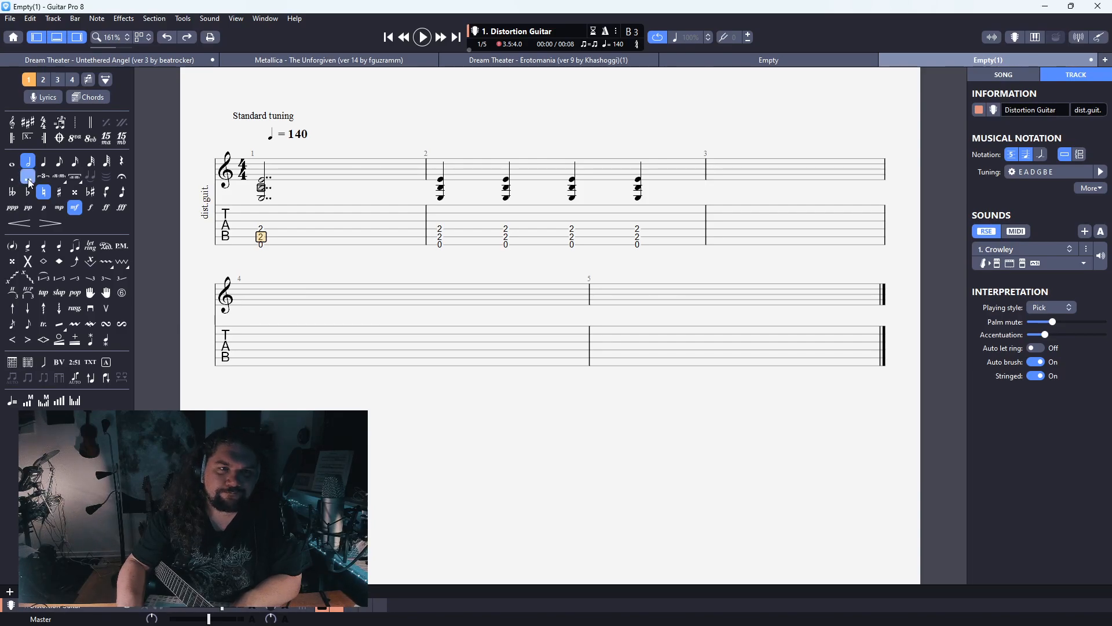
Add an undotted eighth rest after the double-dotted chord in bar 1
key("Right")
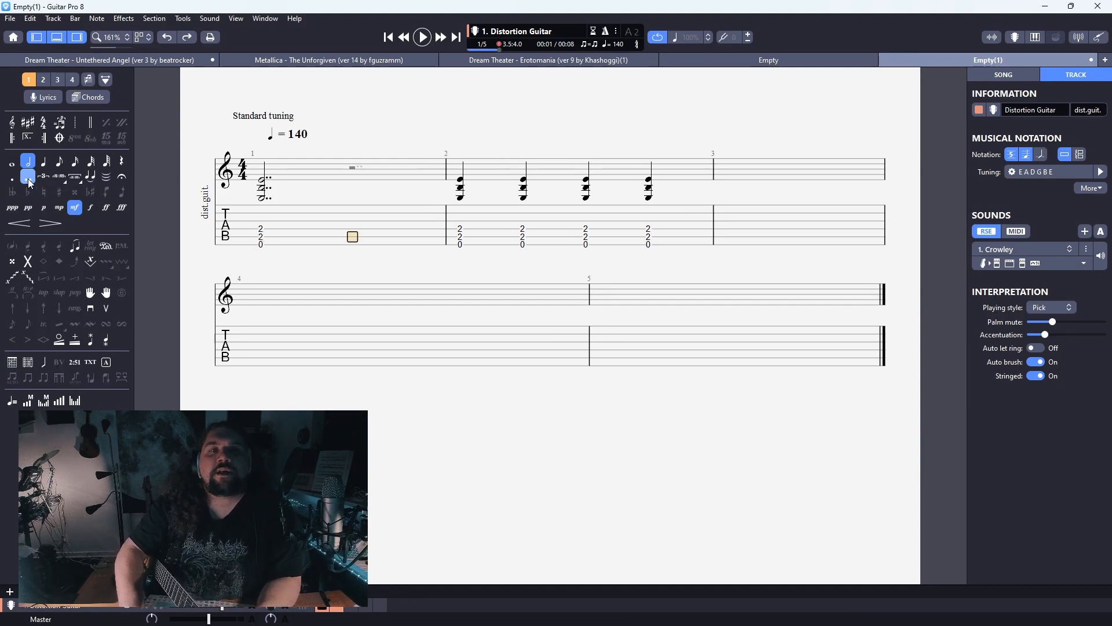
key("r")
key("plus")
key("plus")
left_click(28, 178)
Change the half-note chord in bar 1 from double-dotted to single-dotted
key("Left")
key("Down")
key("Up")
key("Up")
left_click(28, 178)
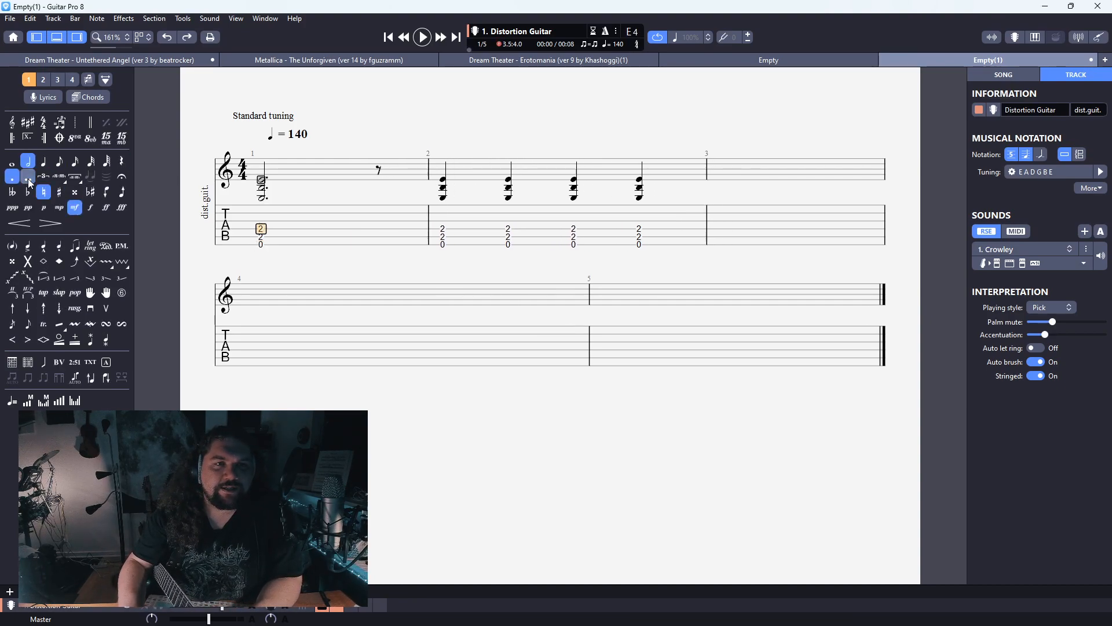
Lengthen the rest in bar 1 to a half rest and keep the chord as a plain half note
key("Right")
key("minus")
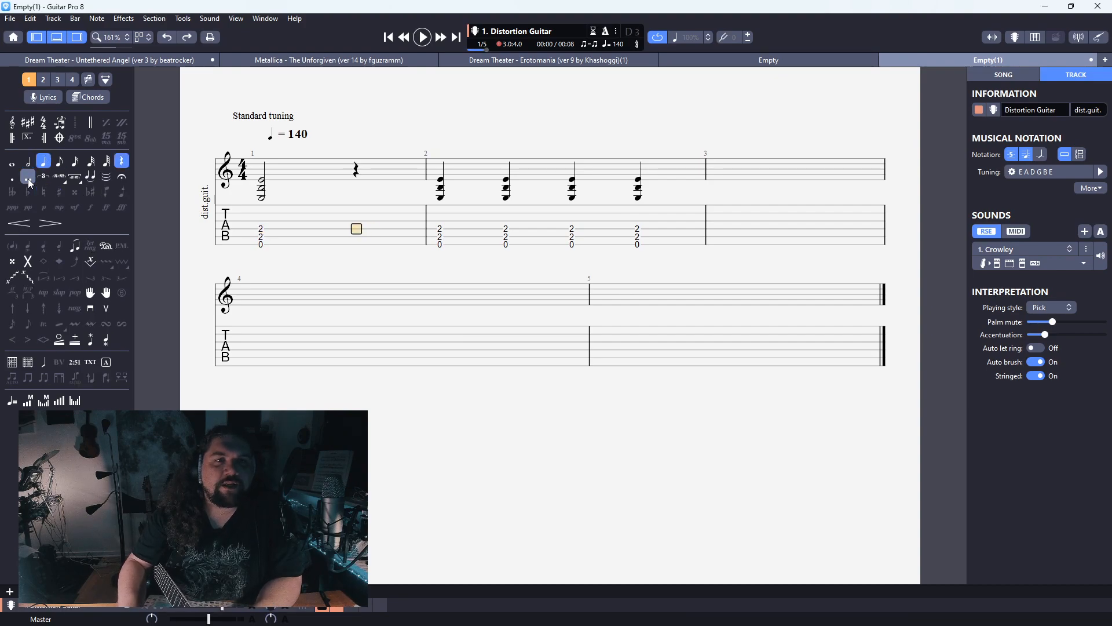
key("minus")
key("Left")
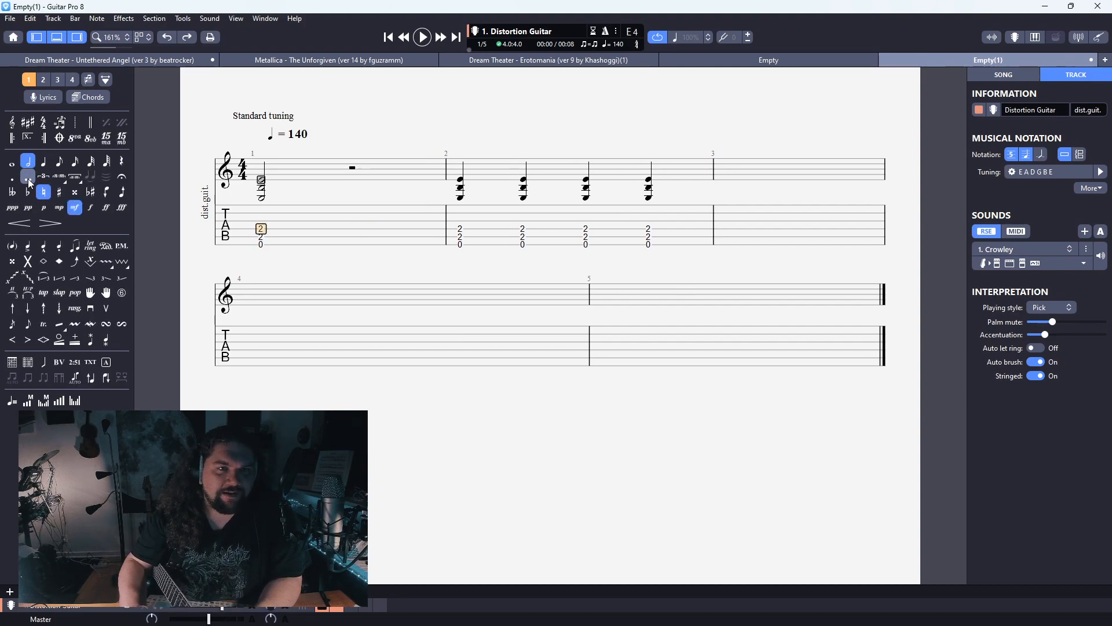
Dot the half-note chord in bar 1 and shorten the rest after it to a quarter rest
key("period")
key("Right")
key("Left")
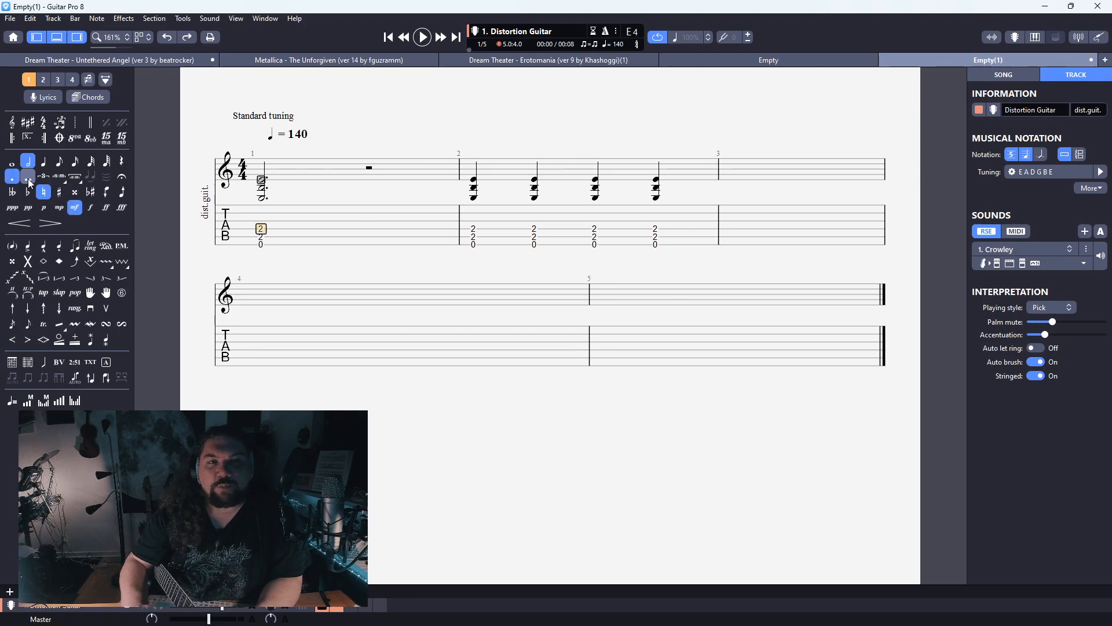
key("Right")
key("plus")
key("Left")
key("Right")
key("Left")
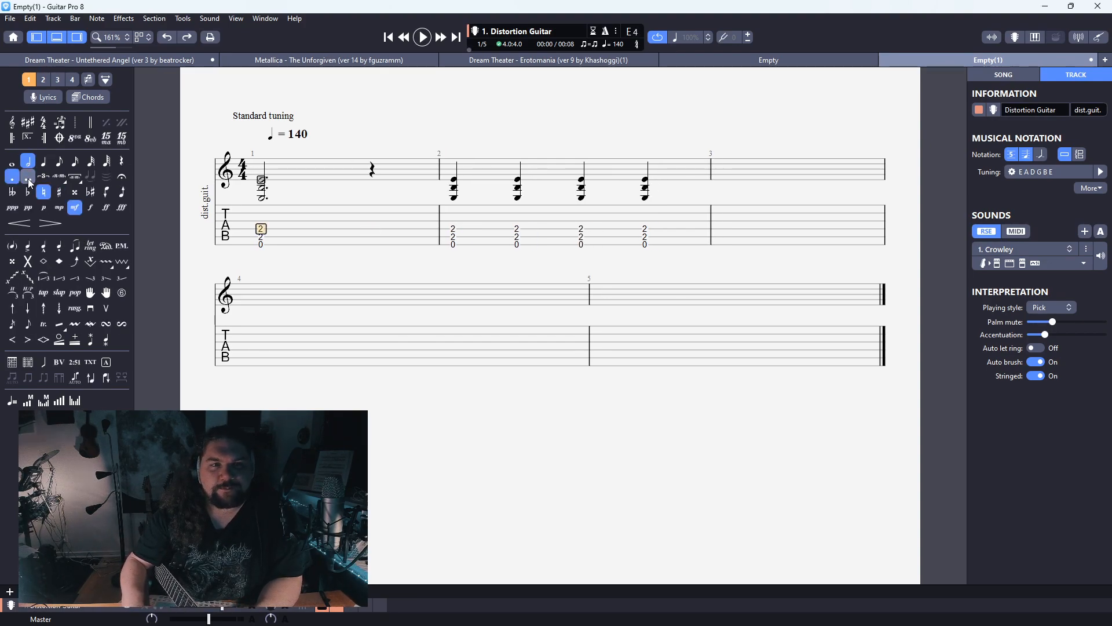
Insert a second quarter rest in bar 1 and remove the dot from the half-note chord
key("Right")
key("Insert")
key("Left")
key("period")
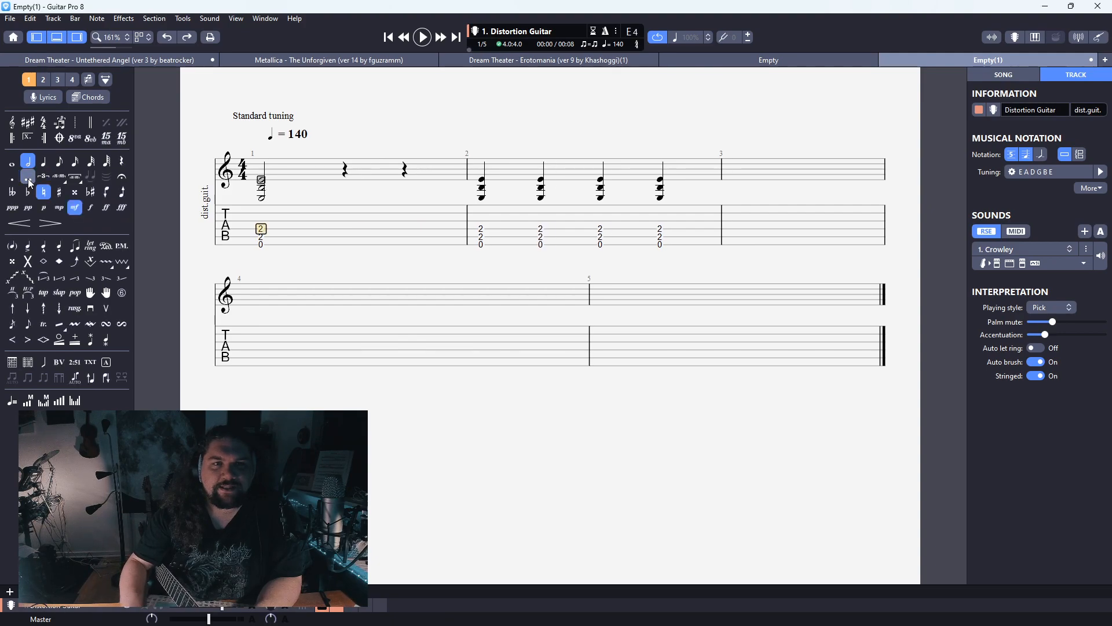
Highlight the half-note chord with the first quarter rest to examine their combined length, and return to the chord
key("Right")
left_click_drag(255, 231, 374, 225)
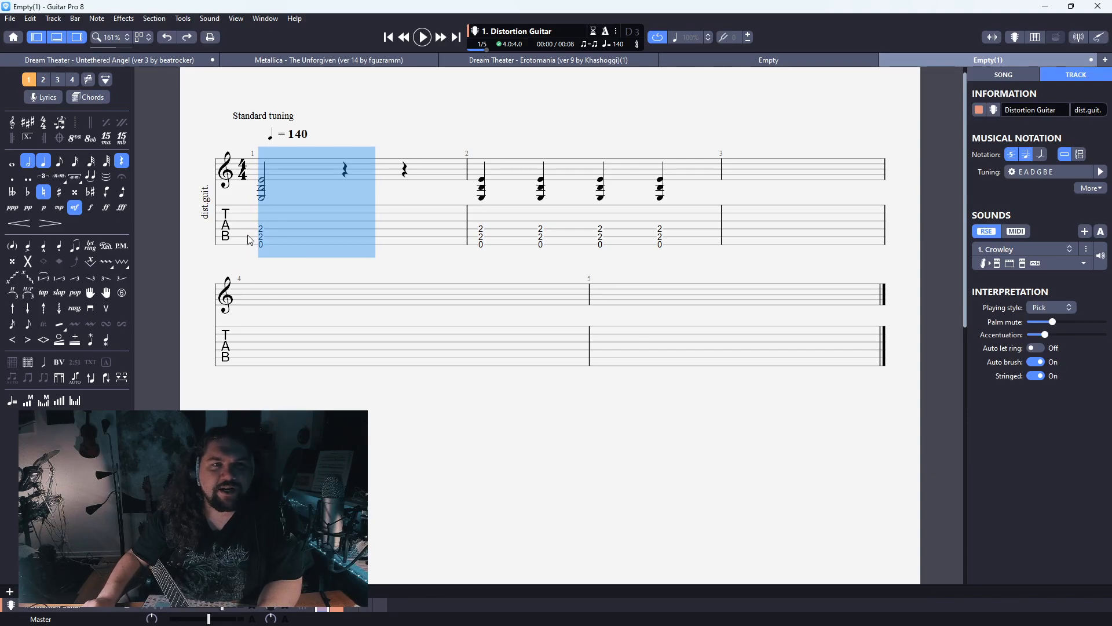
left_click(350, 234)
key("Left")
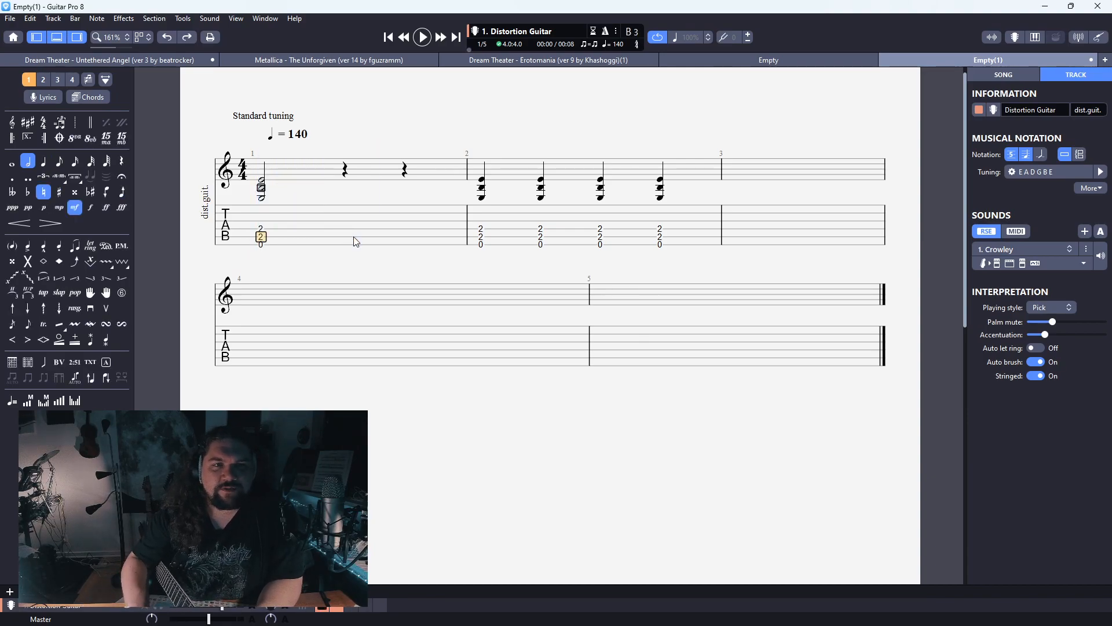
Dot the half-note chord in bar 1 and delete one of the two quarter rests
key("period")
key("Right")
key("Delete")
key("Left")
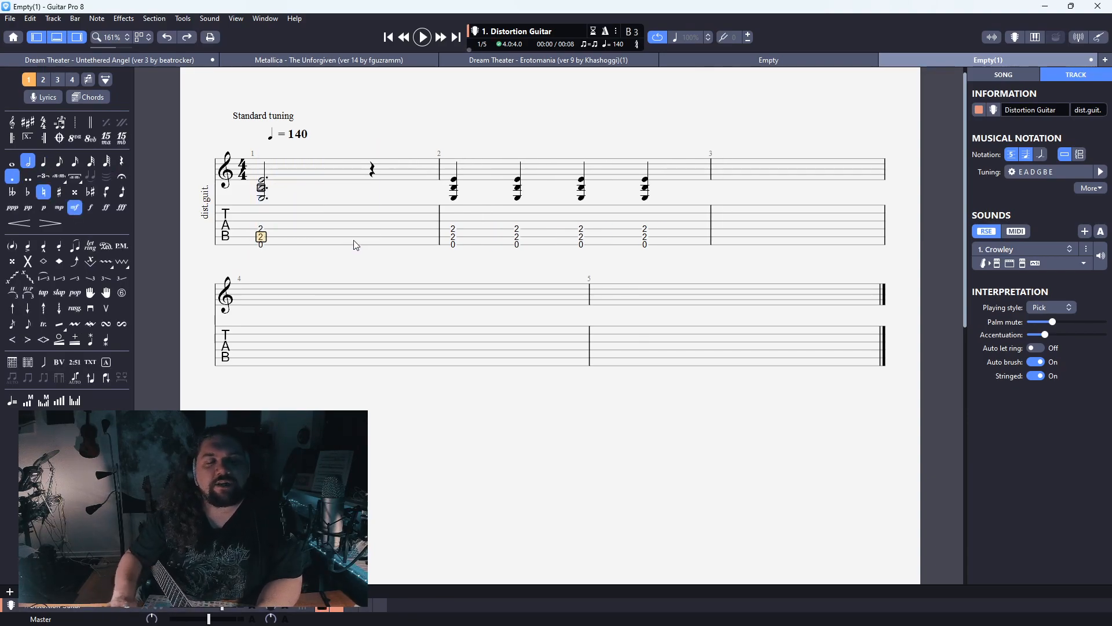
Double-dot the half-note chord in bar 1 and shorten the rest after it to an eighth rest
key("shift+period")
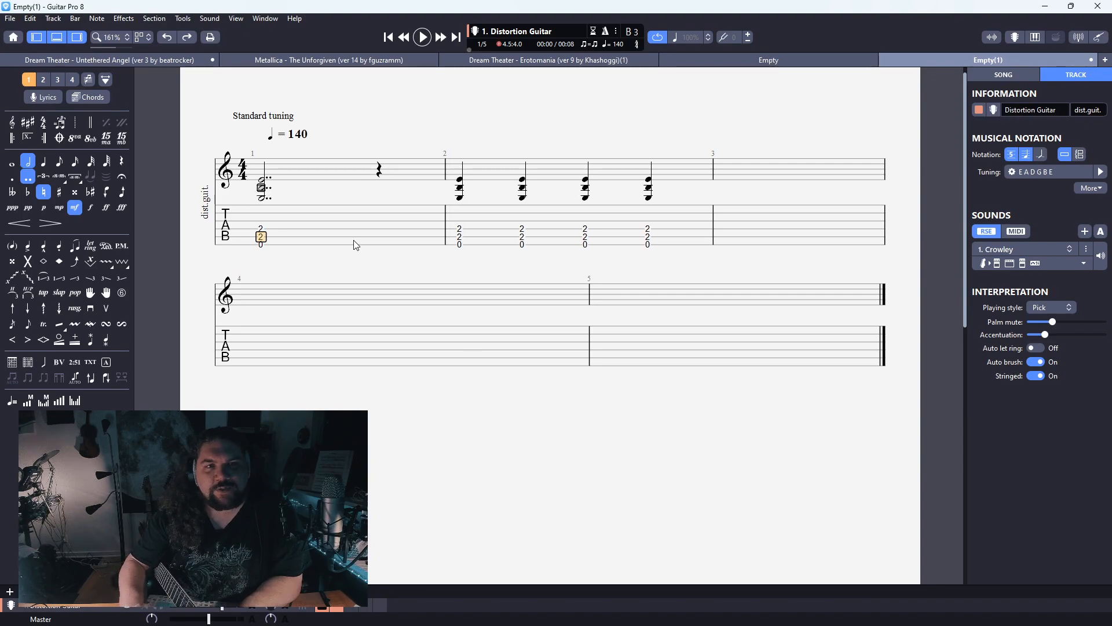
key("Right")
key("plus")
key("Right")
key("Left")
key("Left")
key("Right")
key("Left")
Try a single-dotted half-note chord with a second eighth rest inserted in bar 1, and undo both changes
key("period")
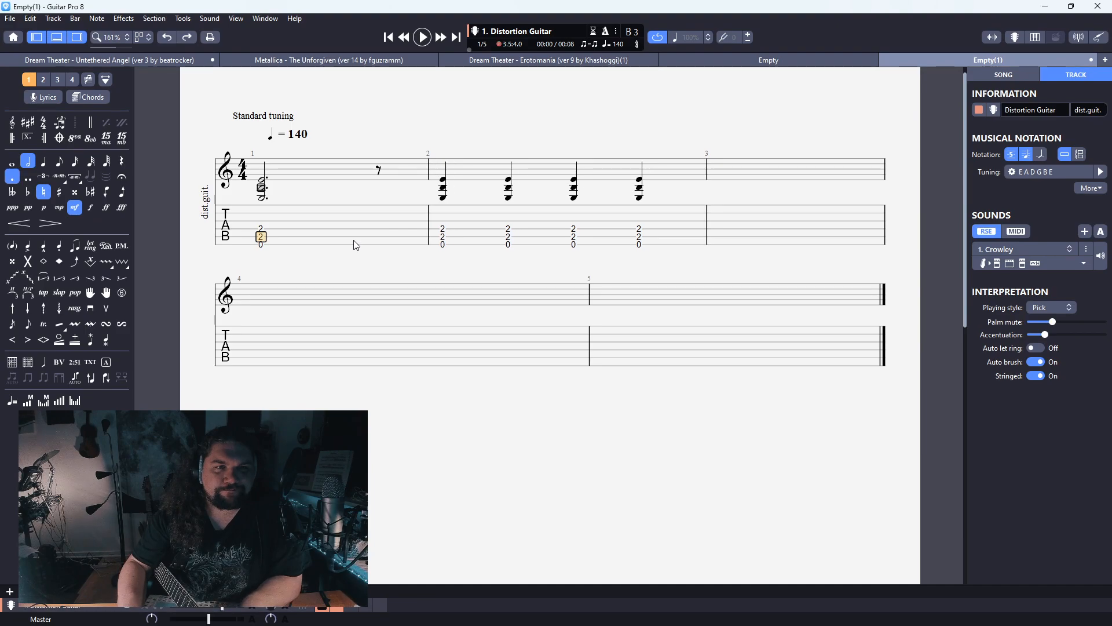
key("Right")
key("Insert")
left_click_drag(258, 221, 357, 219)
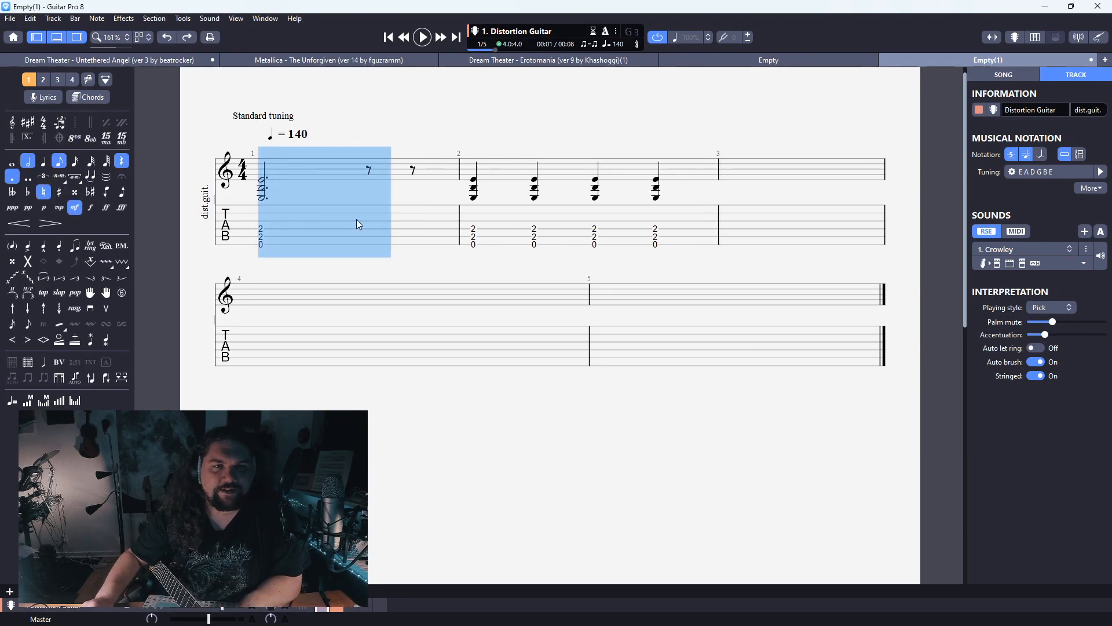
left_click(378, 223)
key("ctrl+z")
key("ctrl+z")
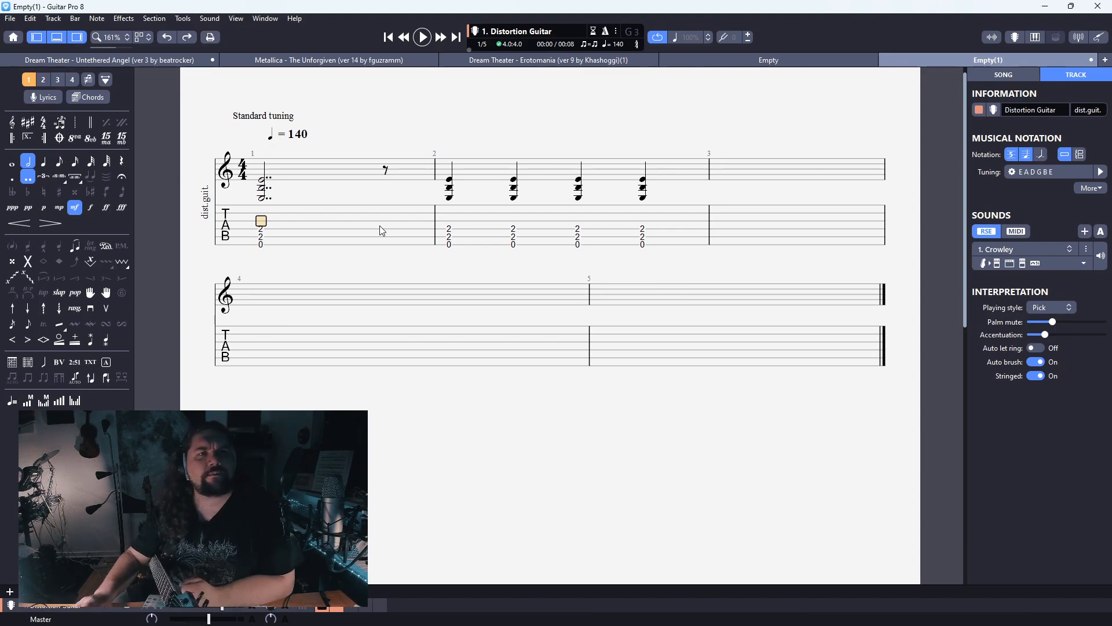
Delete all beats in bars 1 and 2 and set an eighth-note duration on the A string at the start of bar 1
left_click_drag(265, 208, 655, 193)
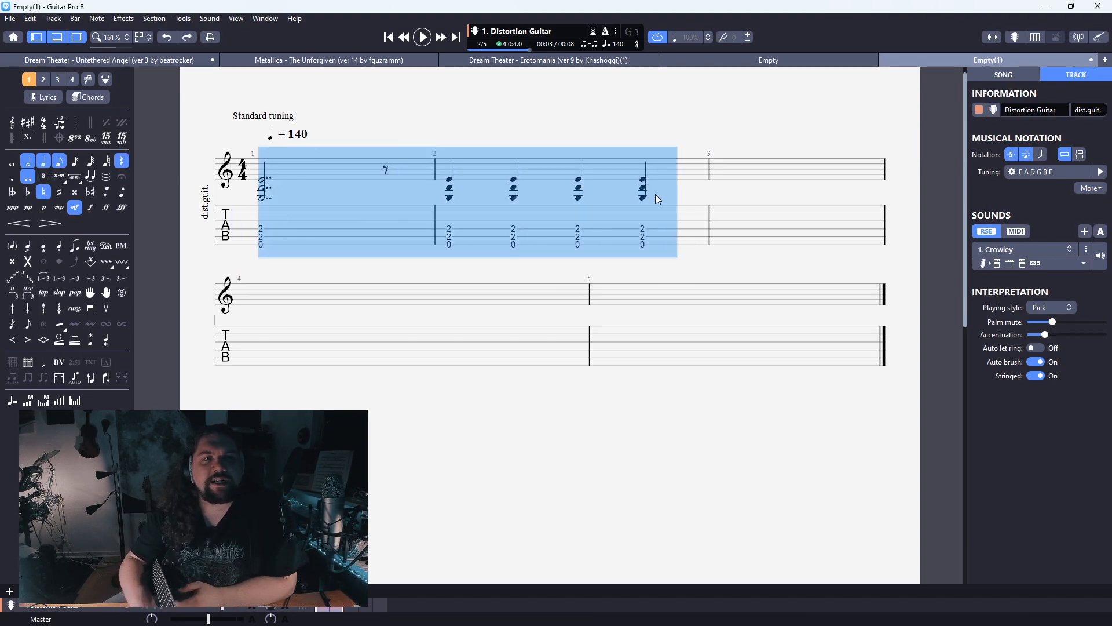
key("Delete")
left_click(298, 241)
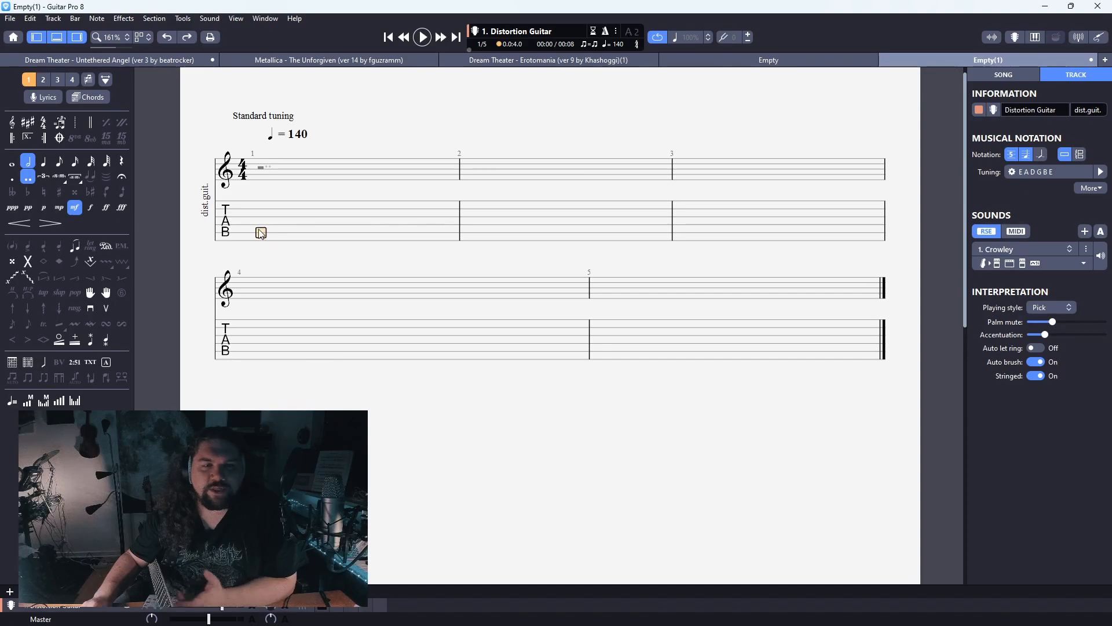
key("KP_Add")
key("KP_Add")
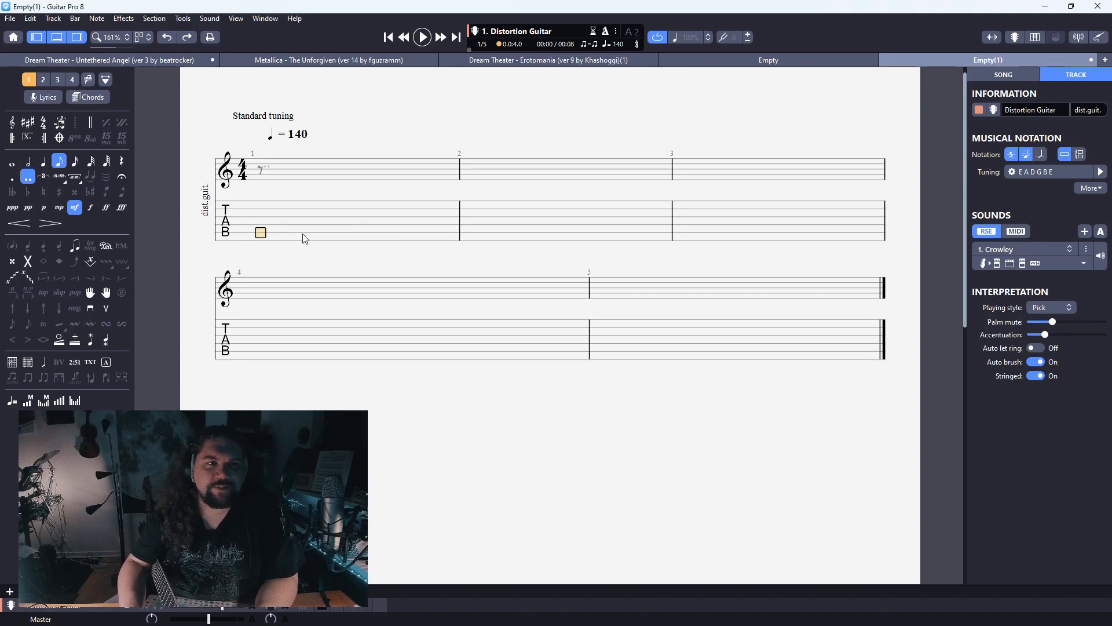
Enter fret 2 on the A string at the start of bar 1 as an undotted sixteenth note
key("KP_Add")
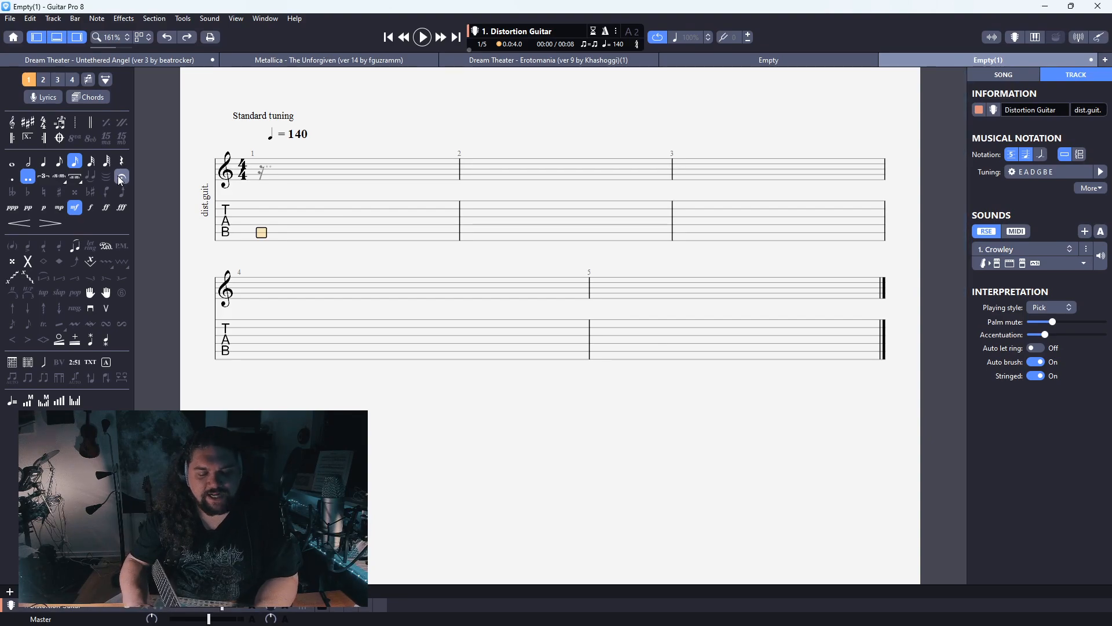
type("2")
key("Right")
key("Left")
key("period")
key("period")
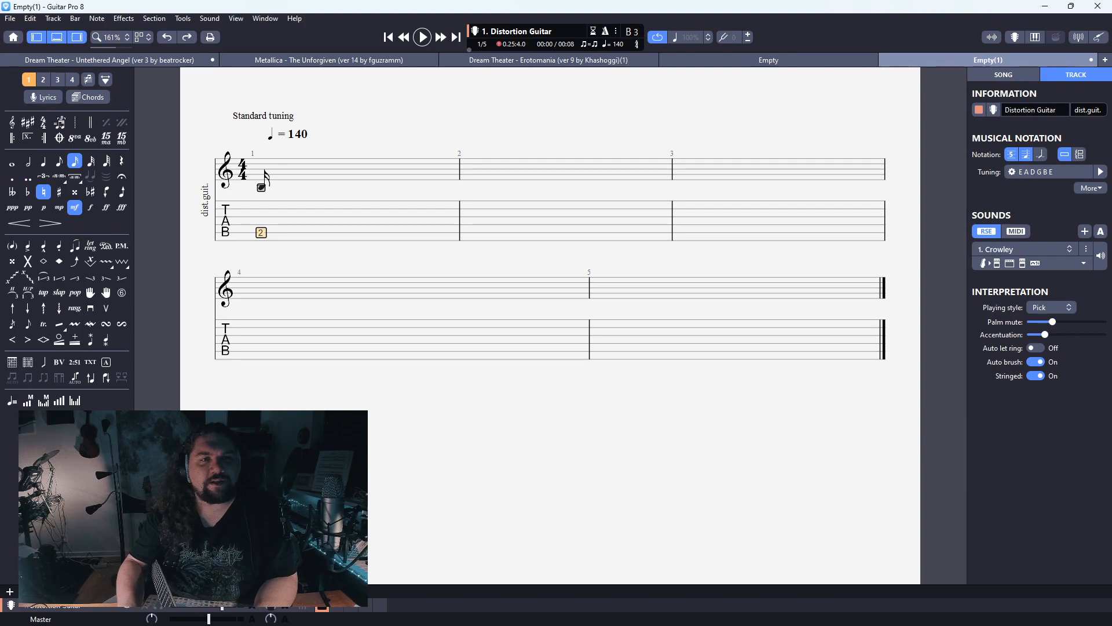
Add sixteenth notes at frets 3 and 5 on the A string after the first note in bar 1
key("Right")
type("3")
key("Right")
type("5")
key("Right")
key("Up")
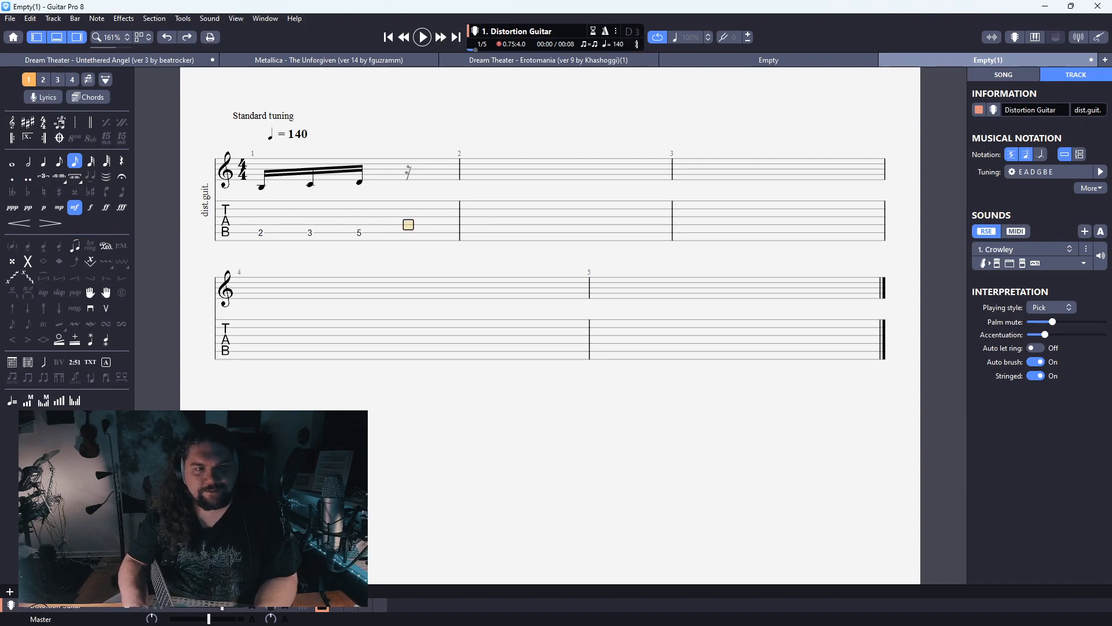
Change the second note of bar 1 to fret 4 and add fret 2 on the D string as the fourth sixteenth note
key("Left")
key("Left")
key("Down")
type("4")
key("Right")
key("Right")
key("Up")
type("2")
key("Right")
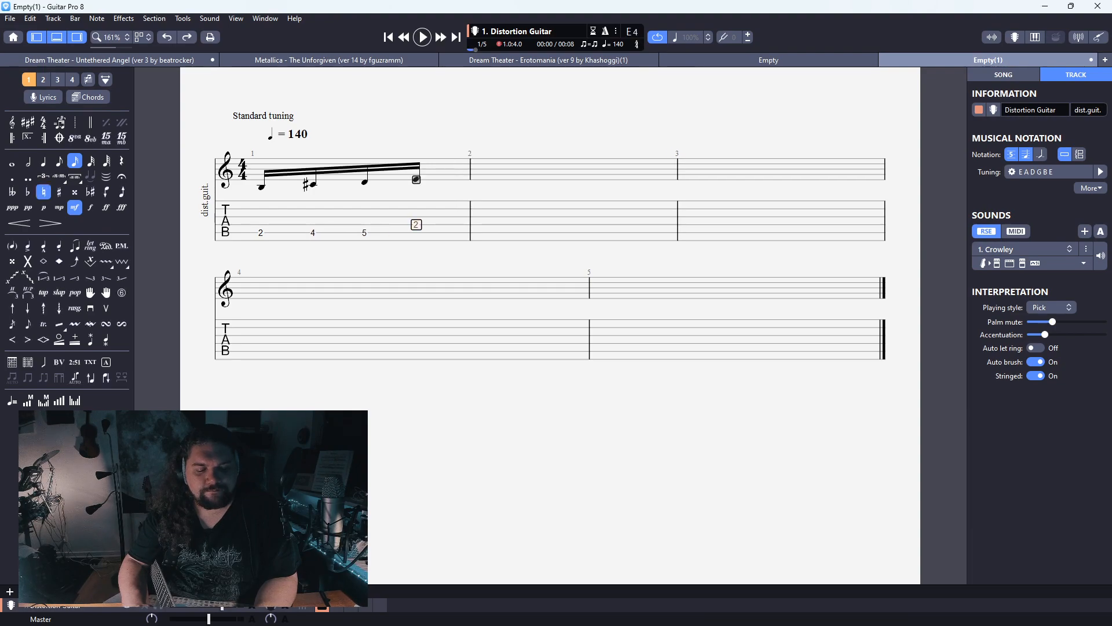
Fill the second beat of bar 1 with D-string sixteenth notes at frets 4, 5, 4 and 2
type("4")
key("Right")
type("5")
key("Right")
type("4")
key("Right")
type("2")
key("Right")
Fill the third beat of bar 1 with A-string sixteenth notes at frets 5, 4, 2 and 4
key("Down")
type("5")
key("Right")
type("4")
key("Right")
type("2")
key("Right")
key("2")
key("Left")
key("Right")
key("4")
key("Right")
Complete bar 1 with fret 5 on the A string and frets 2, 4 and 5 on the D string, and play it back
type("5")
key("Right")
key("Up")
type("2")
key("Right")
type("4")
key("Right")
type("5")
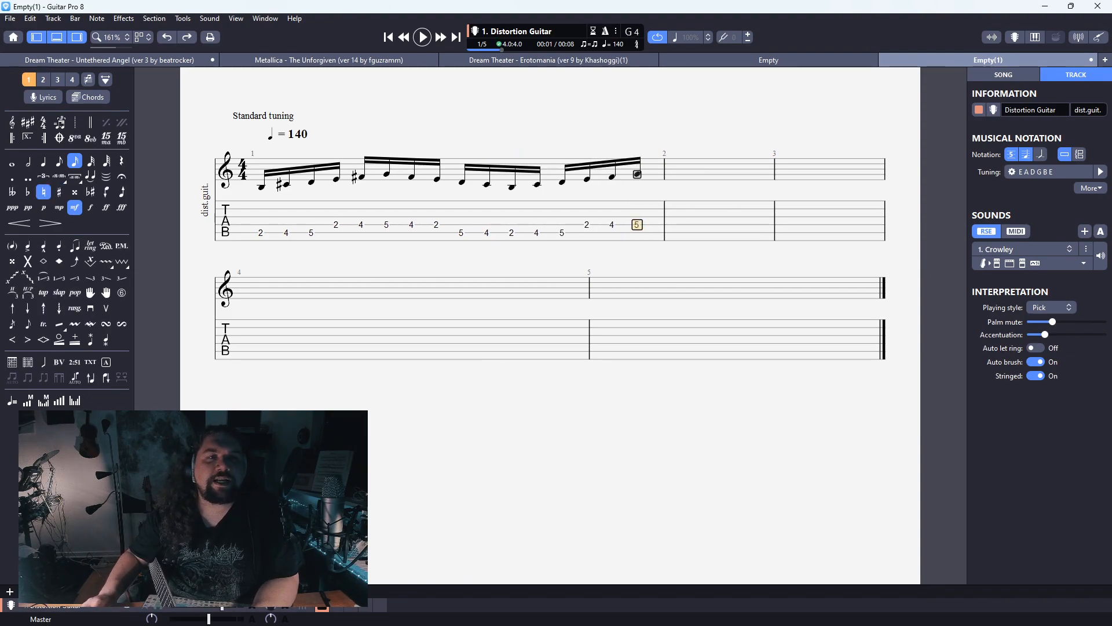
key("space")
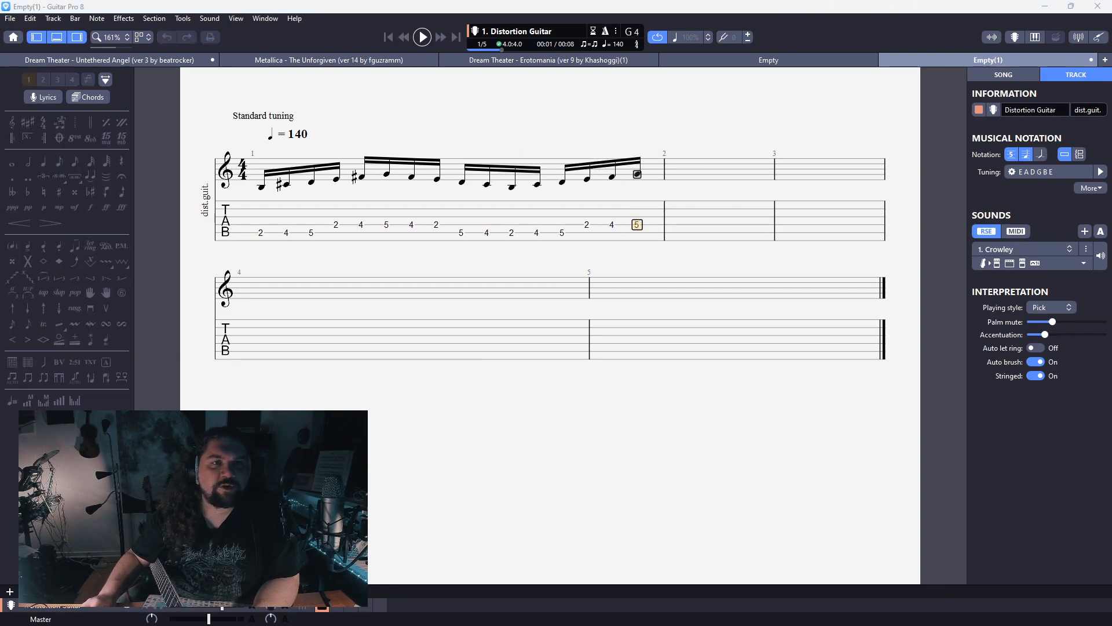
key("space")
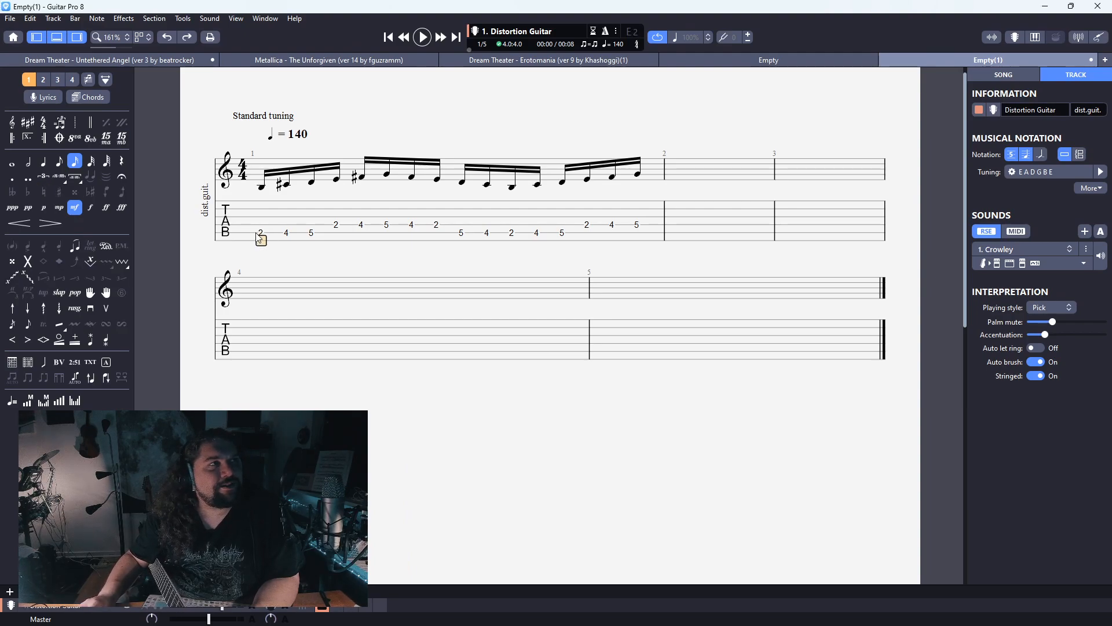
Add a hammer-on from the first note of bar 1 and a pull-off from fret 5 to fret 4 on the D string
key("h")
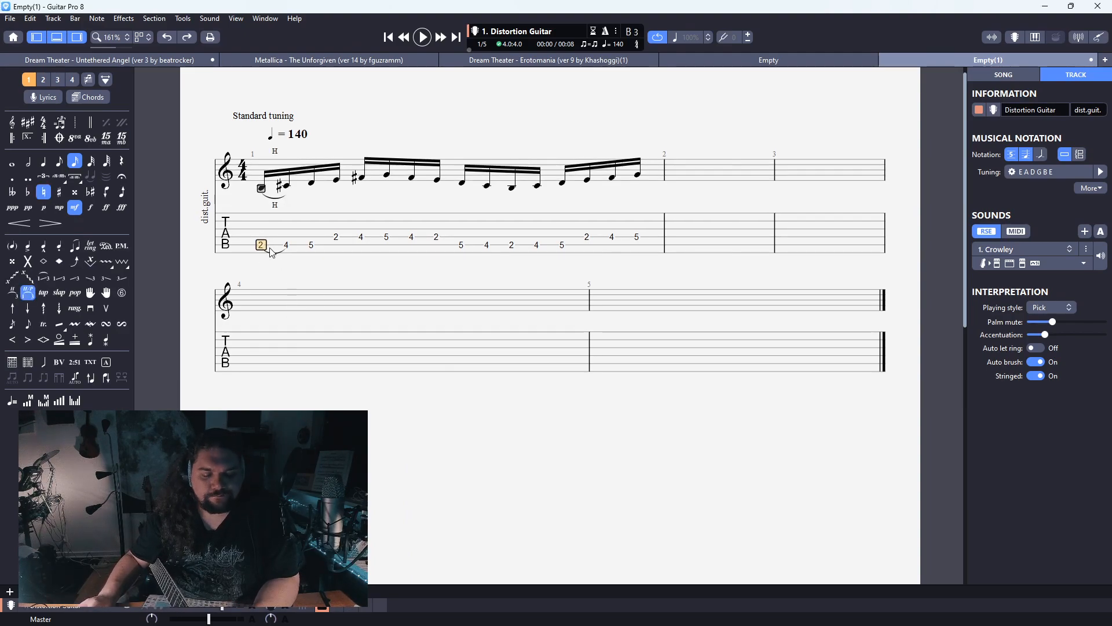
left_click_drag(381, 242, 407, 244)
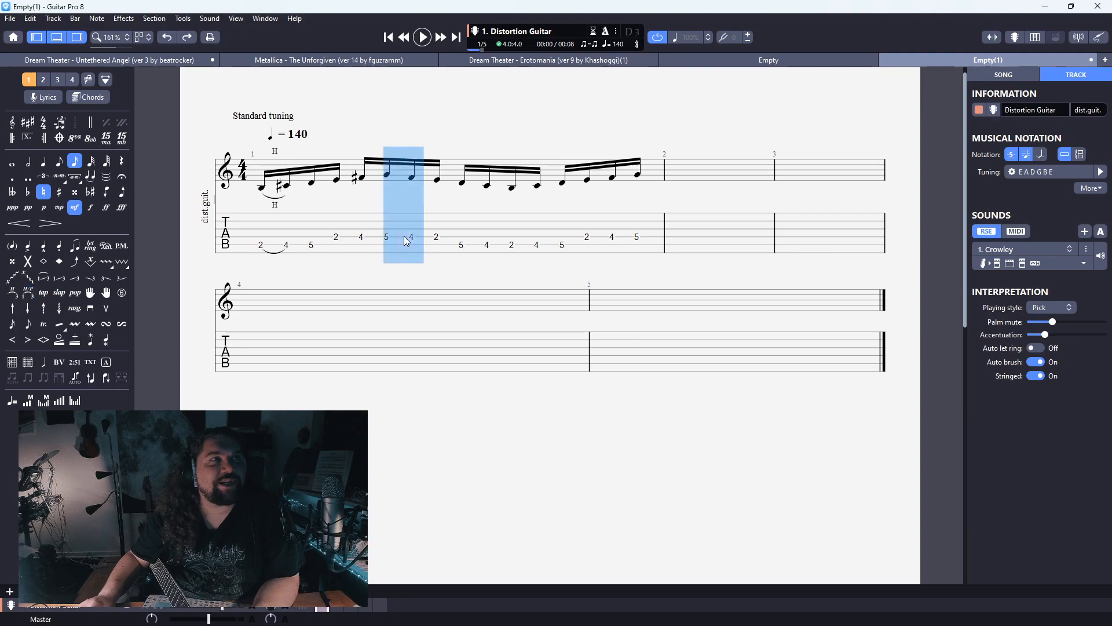
left_click(392, 239)
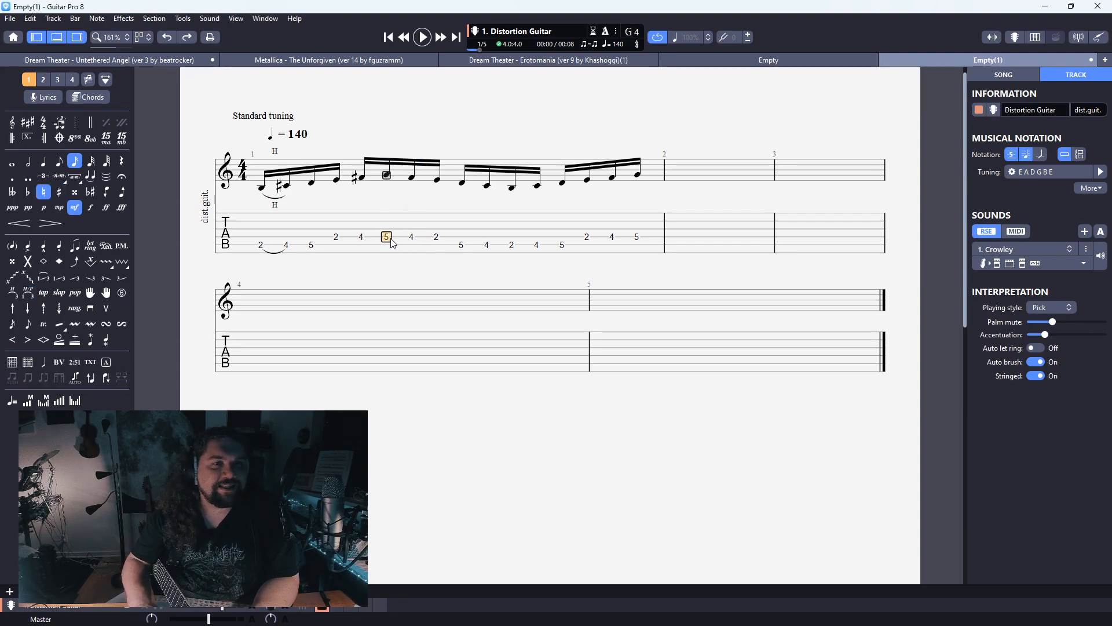
key("h")
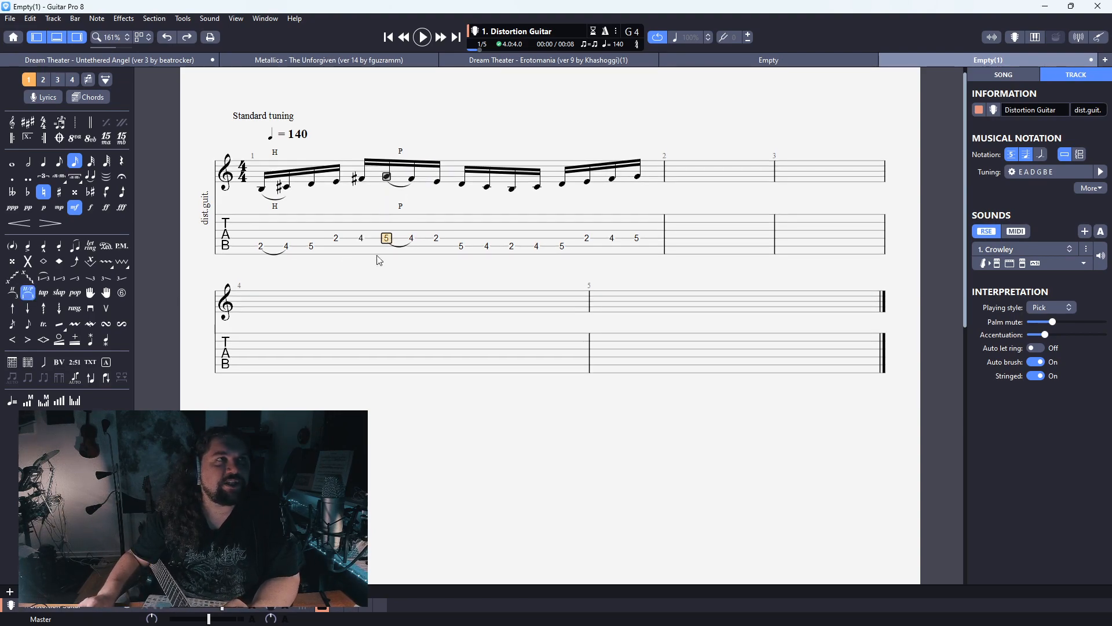
Apply hammer-ons and pull-offs to every same-string run in bar 1, leaving no slurs across string changes
left_click_drag(258, 249, 628, 245)
key("h")
key("h")
key("h")
left_click(336, 247)
key("h")
key("h")
key("h")
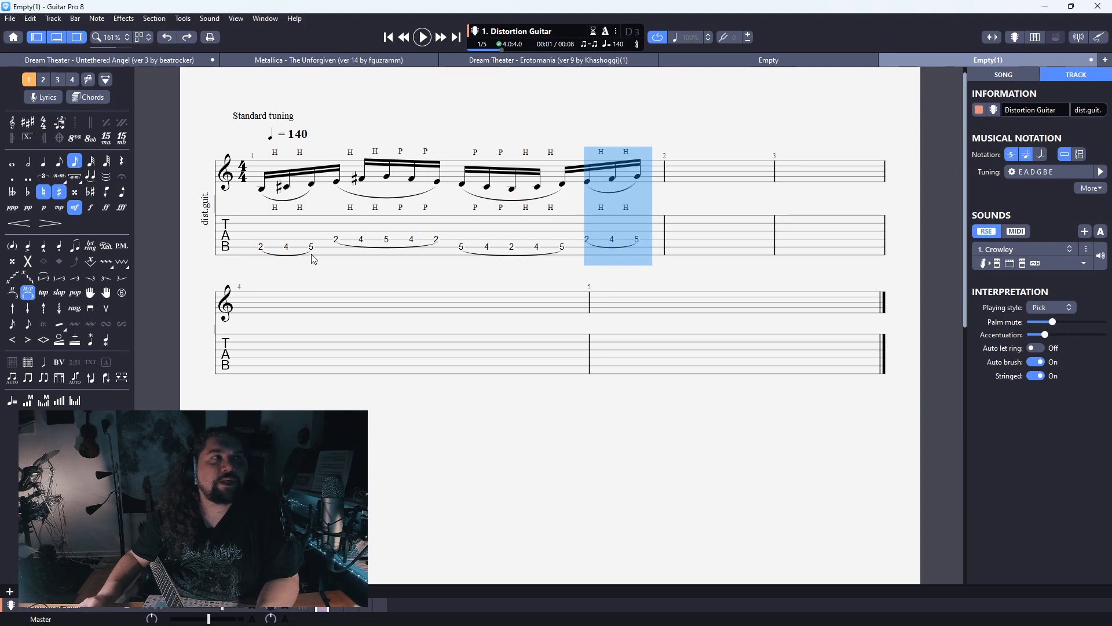
Play back bar 1 from its first note to hear the hammer-ons and pull-offs
left_click(260, 247)
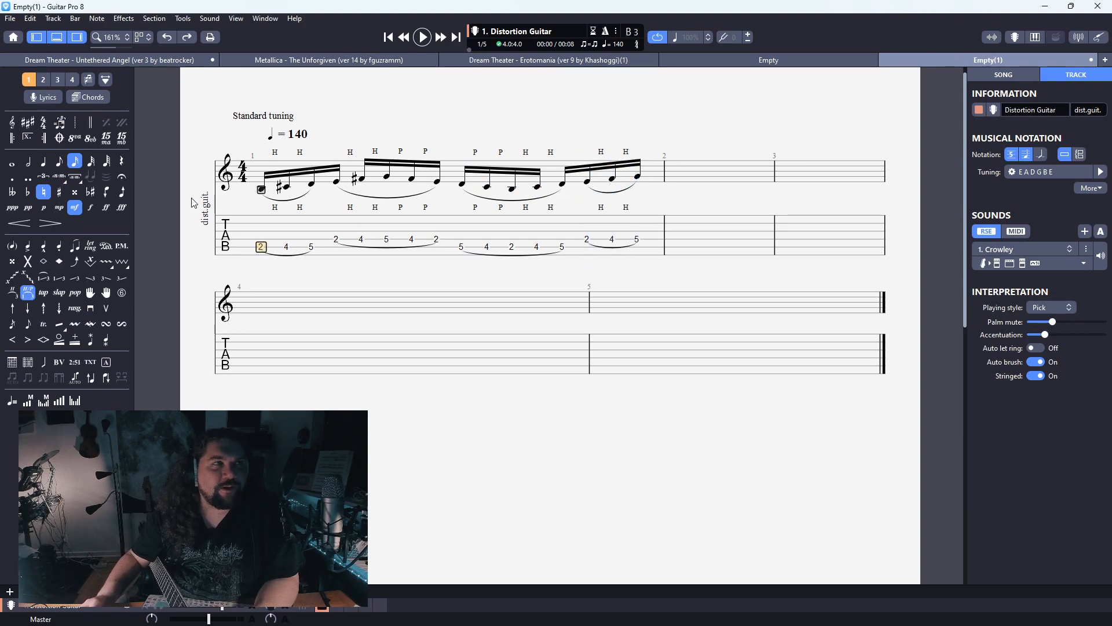
key("space")
key("space")
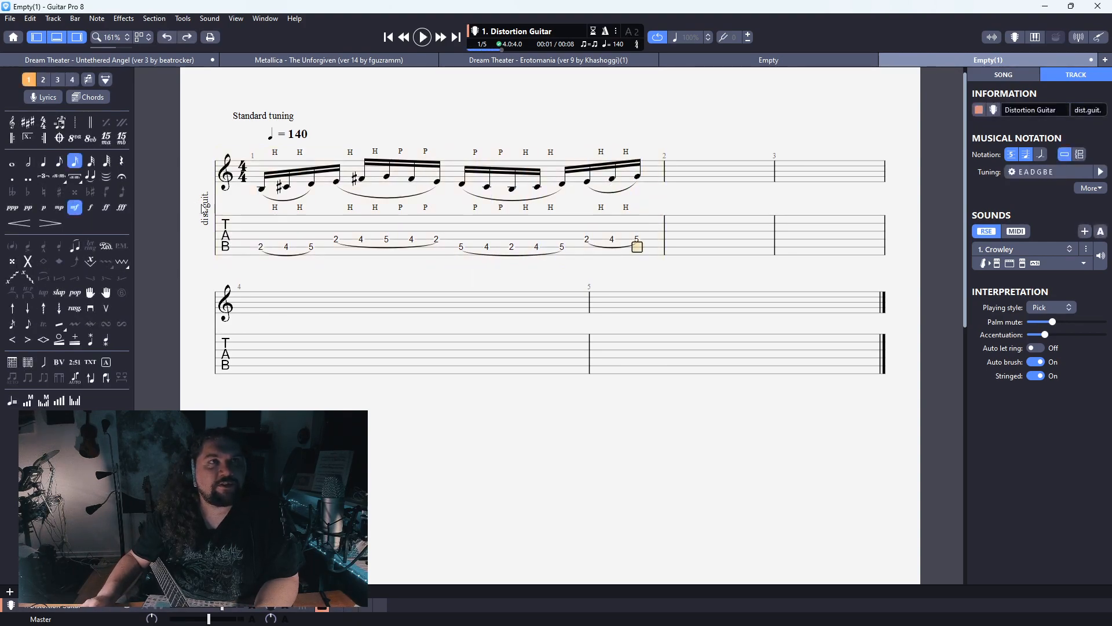
Remove all hammer-ons and pull-offs from the notes in bar 1 and play it back
left_click_drag(274, 250, 641, 258)
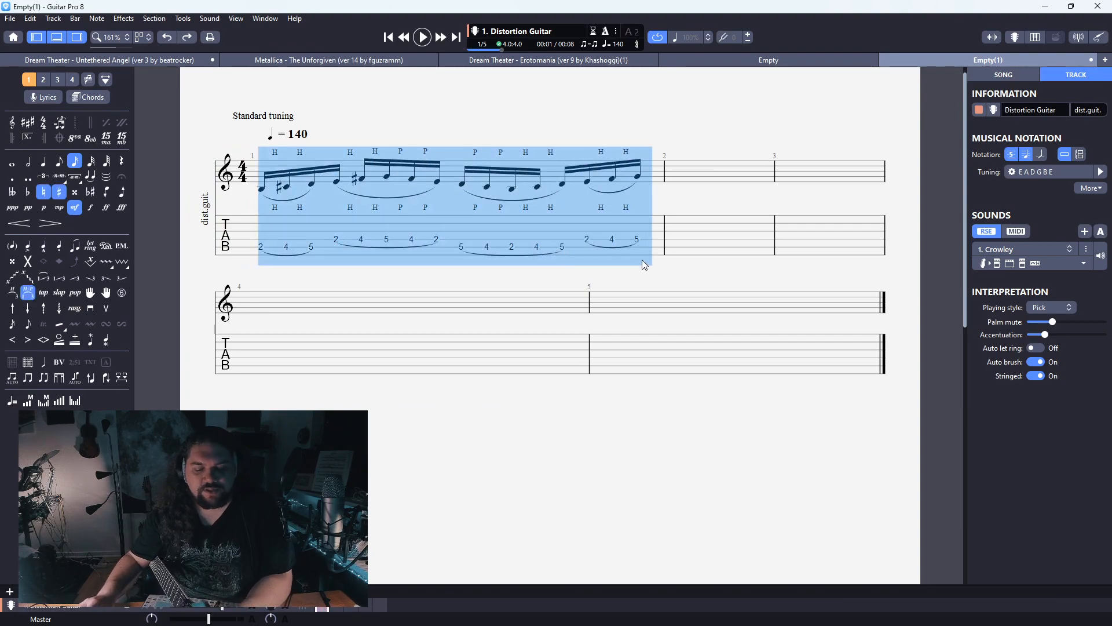
key("p")
key("p")
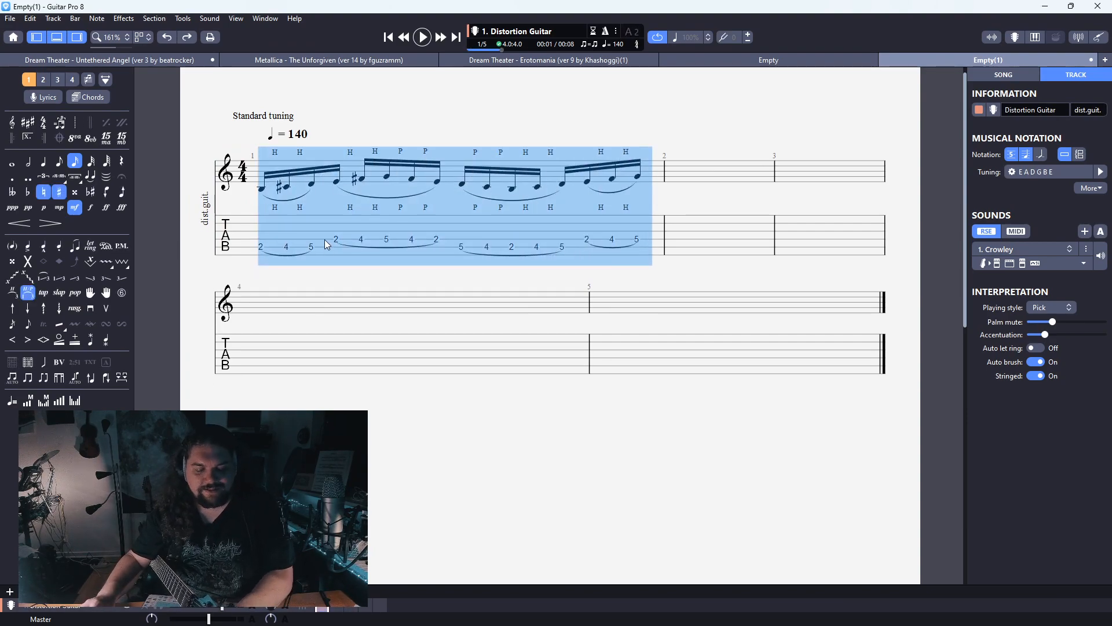
key("h")
key("space")
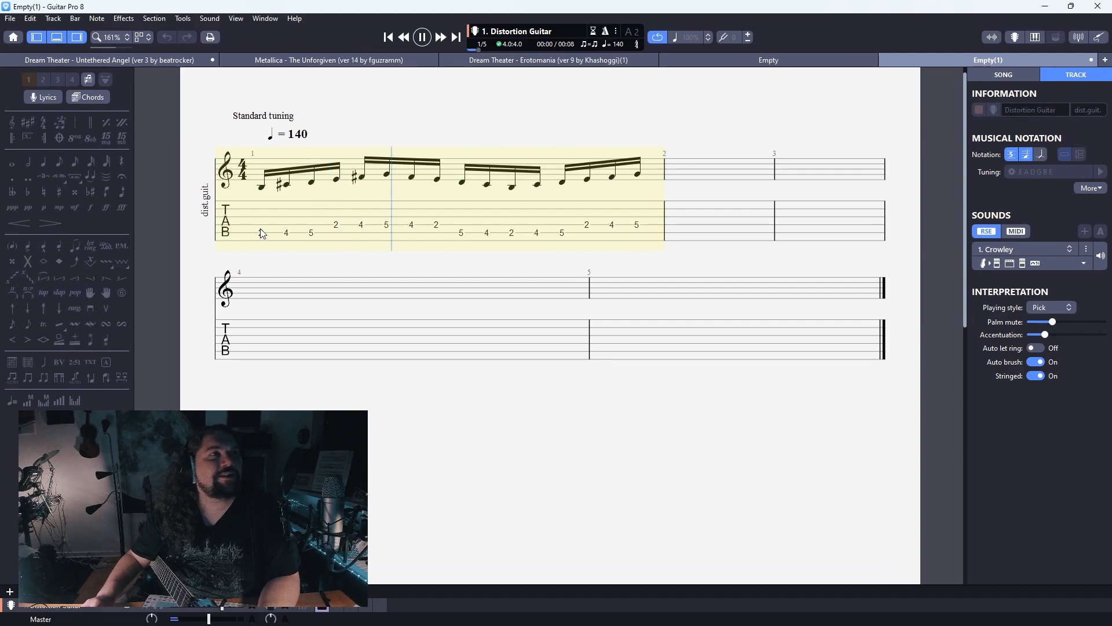
key("space")
Reapply hammer-ons and pull-offs to all notes in bar 1 and clear the slurs that cross from one string to another
left_click_drag(265, 234, 639, 224)
key("h")
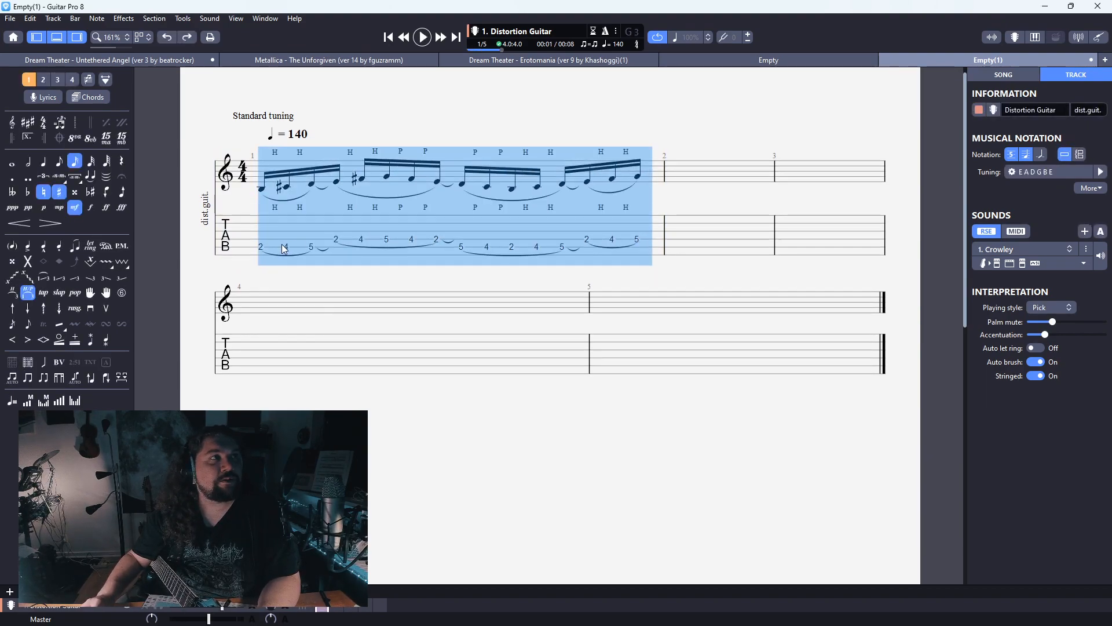
left_click(312, 247)
key("h")
key("Right")
key("Right")
key("Right")
key("Right")
key("Right")
key("Right")
key("Right")
key("Right")
key("Right")
key("Right")
key("Right")
key("Right")
key("Right")
key("Right")
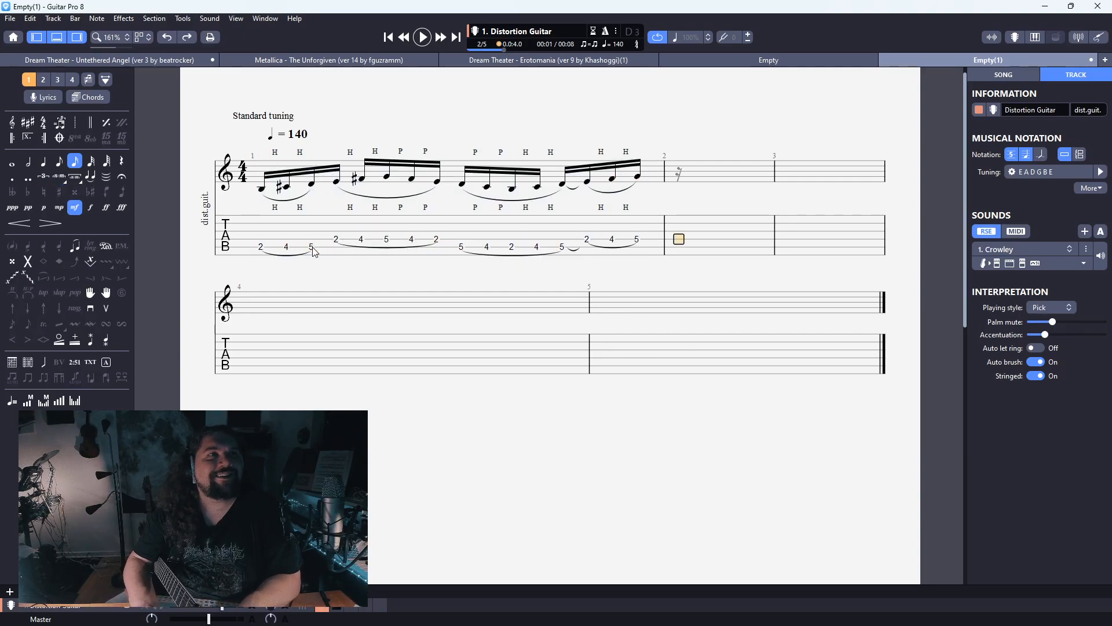
key("Left")
key("Left")
key("Left")
Compare the playback of bar 1 with its hammer-ons and pull-offs and after removing them
key("space")
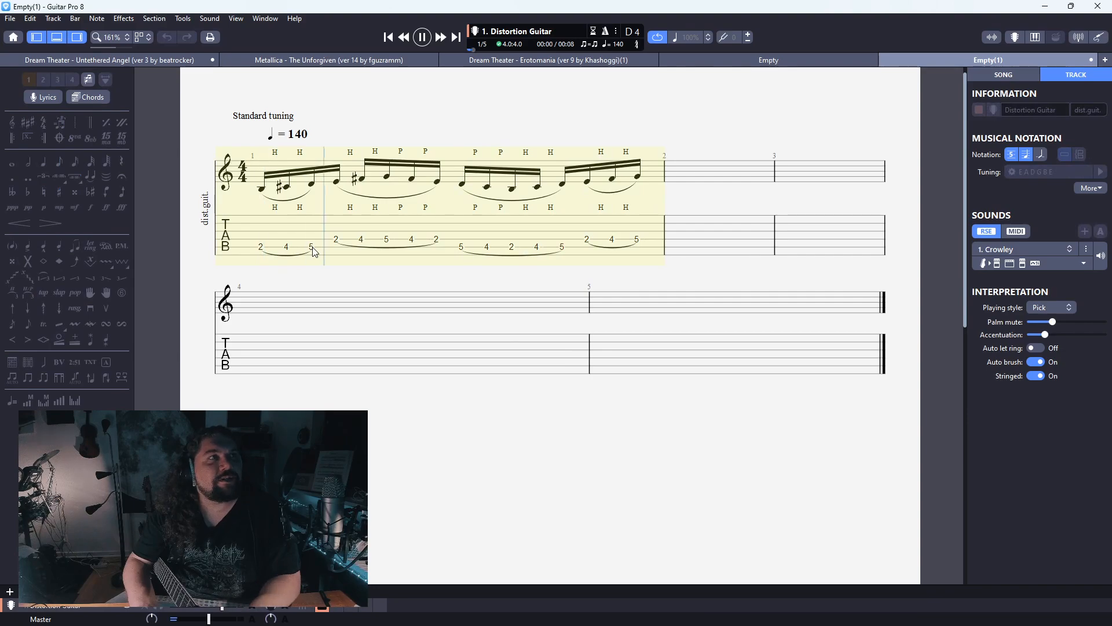
key("space")
left_click_drag(255, 246, 639, 231)
key("h")
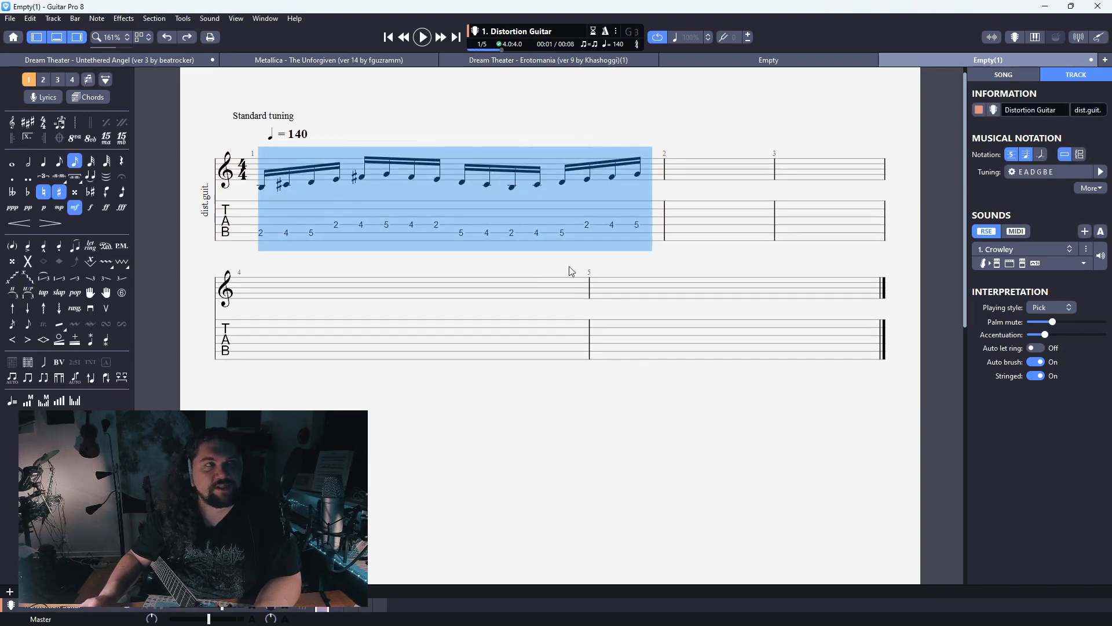
left_click(260, 232)
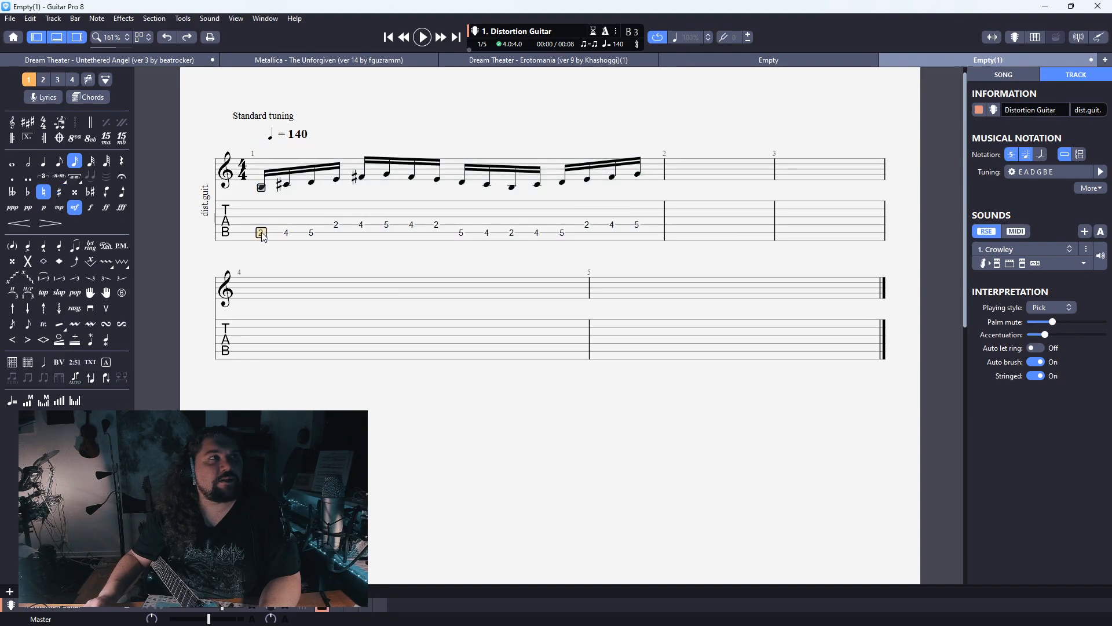
key("space")
key("space")
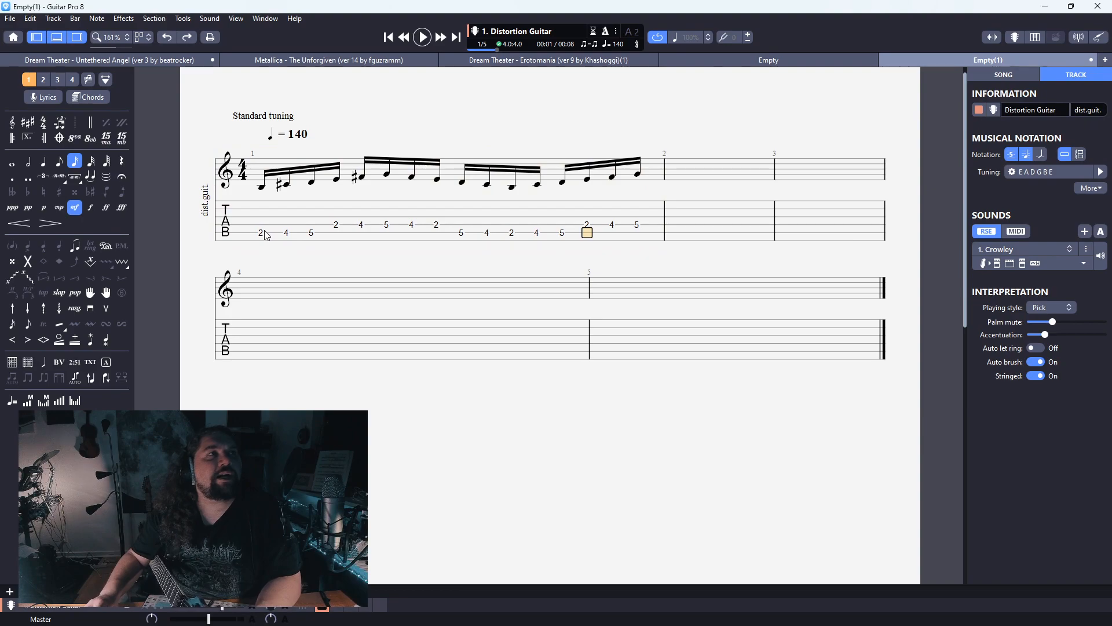
Delete all the notes in bar 1
left_click_drag(266, 235, 633, 221)
key("Delete")
key("Down")
key("Down")
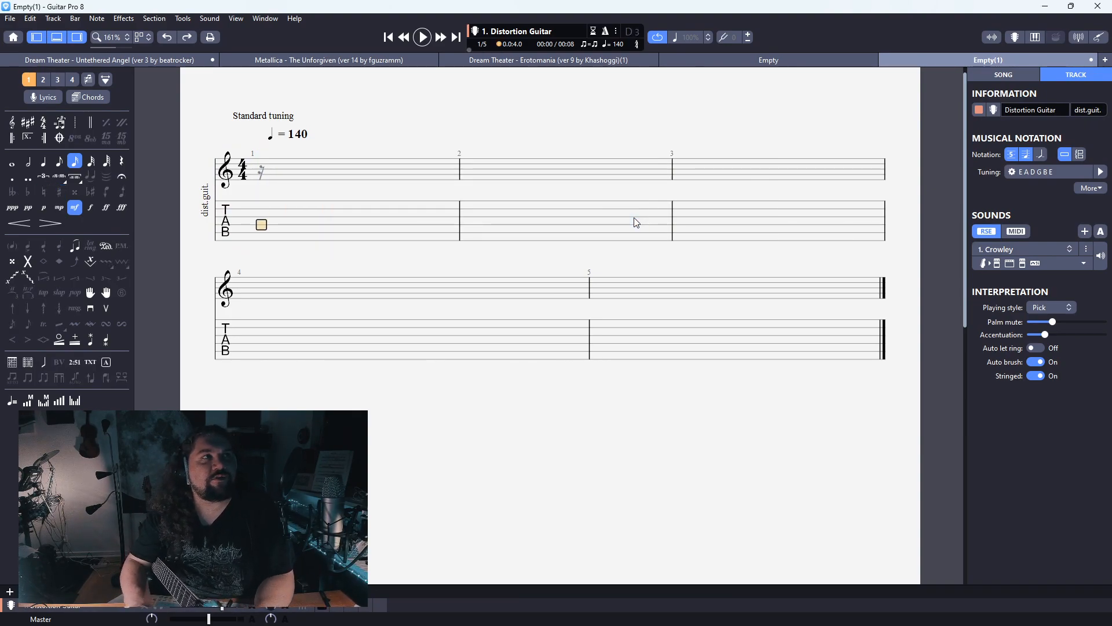
Enter four sixteenth notes at fret 2 on the A string at the start of bar 1
type("2")
key("Right")
type("2")
key("Right")
type("2")
key("Right")
type("2")
key("Up")
key("Down")
key("Right")
Add an eighth-note power chord on beat two with fret 2 on the A string and fret 4 on the D and G strings
type("2")
key("Up")
type("4")
key("Up")
type("4")
key("minus")
key("Down")
key("Down")
key("Right")
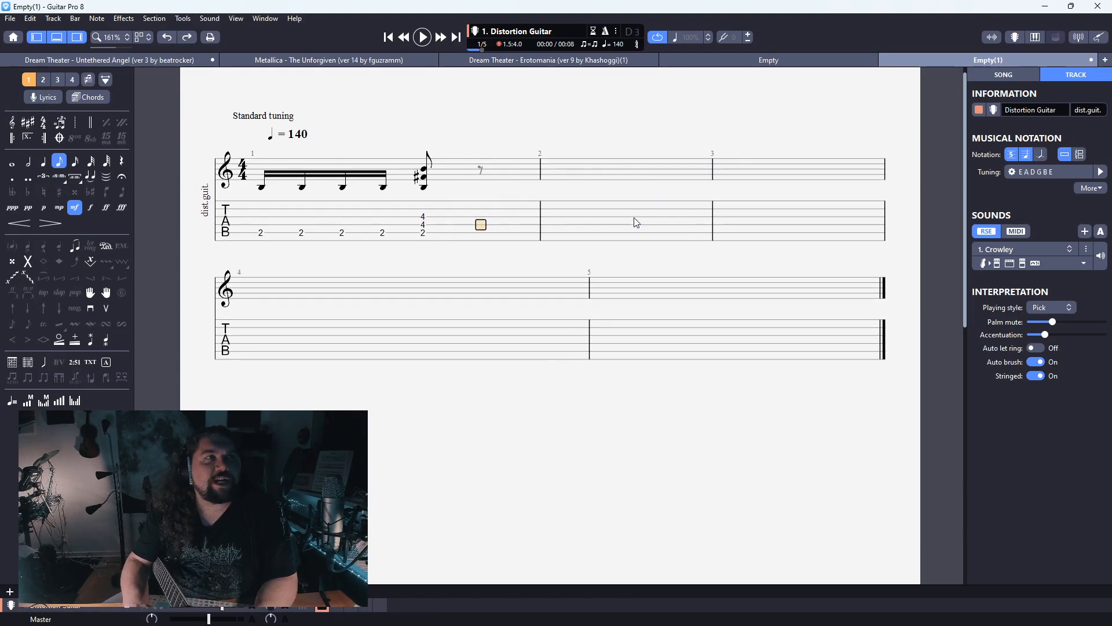
Add four more sixteenth notes at fret 2 on the A string after the chord
key("plus")
type("2")
key("Right")
type("2")
key("Right")
type("2")
key("Right")
type("2")
key("Right")
Add an eighth-note power chord with fret 5 on the A string and fret 7 on the D and G strings
type("5")
key("Up")
type("7")
key("Up")
type("7")
key("minus")
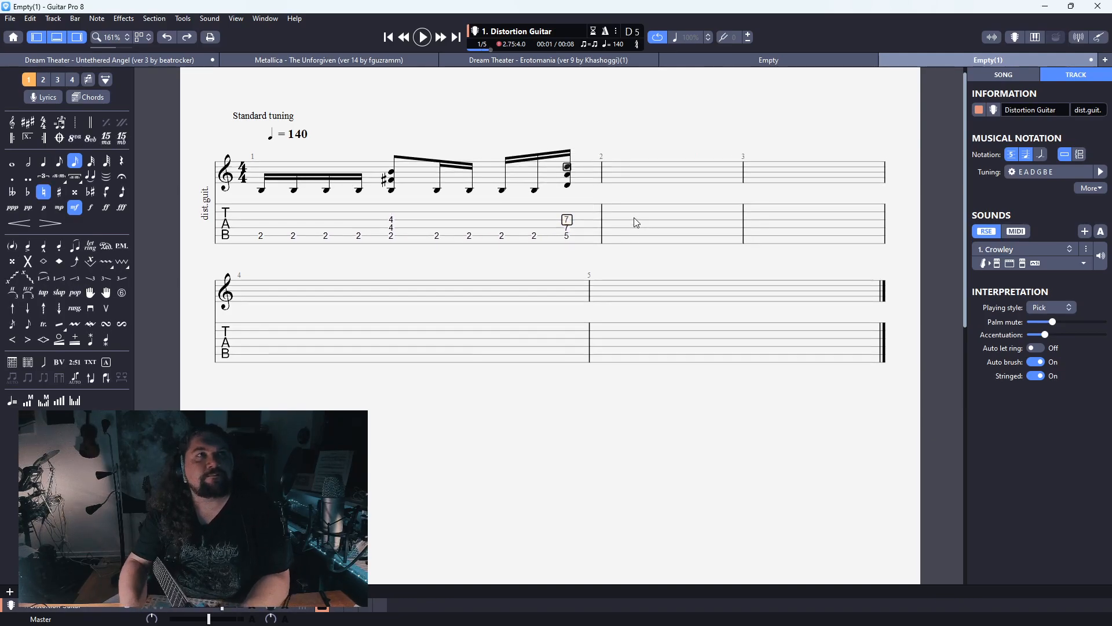
Tie the 5-7-7 power chord to a following eighth-note chord in bar 1
key("Right")
key("Down")
key("Down")
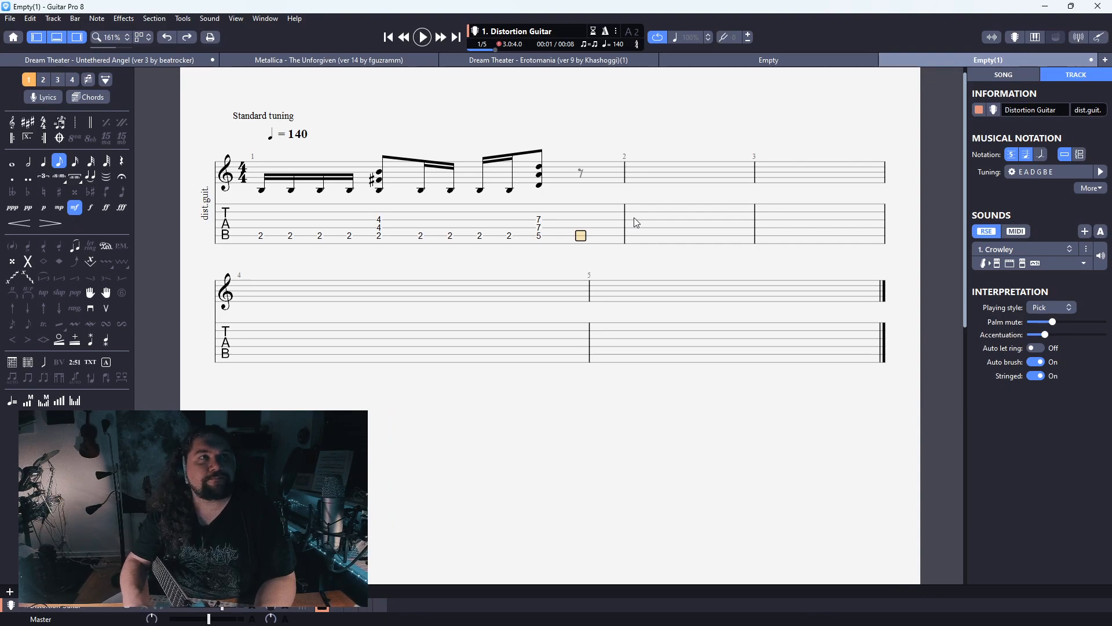
key("Up")
key("l")
key("Down")
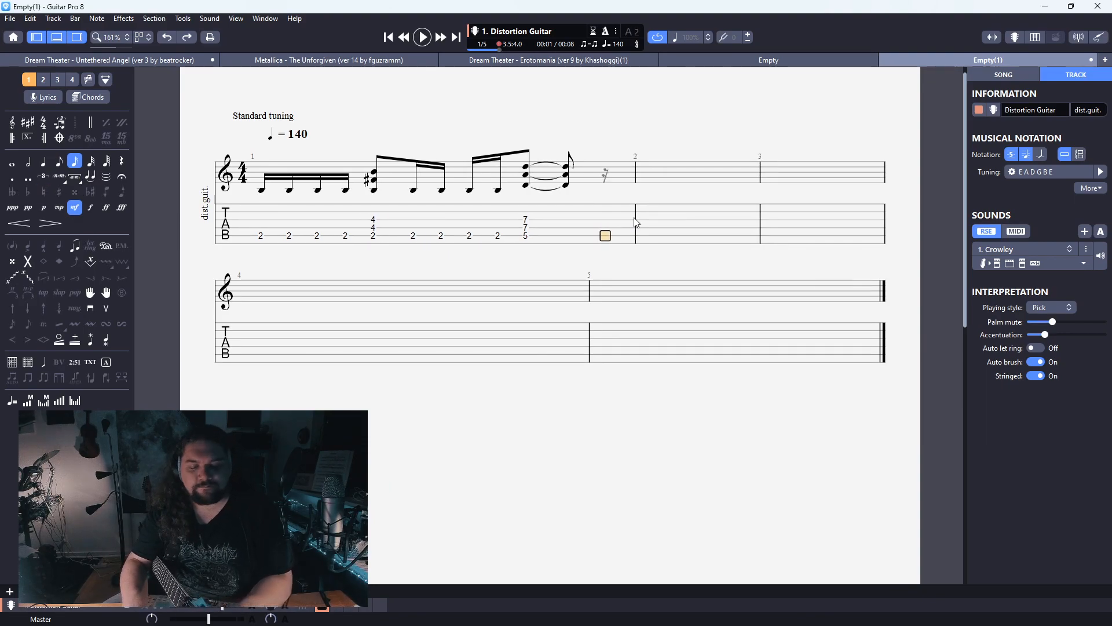
Finish bar 1 with a sixteenth-note pull-off from fret 2 to the open A string
type("0")
key("minus")
key("Insert")
type("2h")
key("Left")
key("Left")
key("Left")
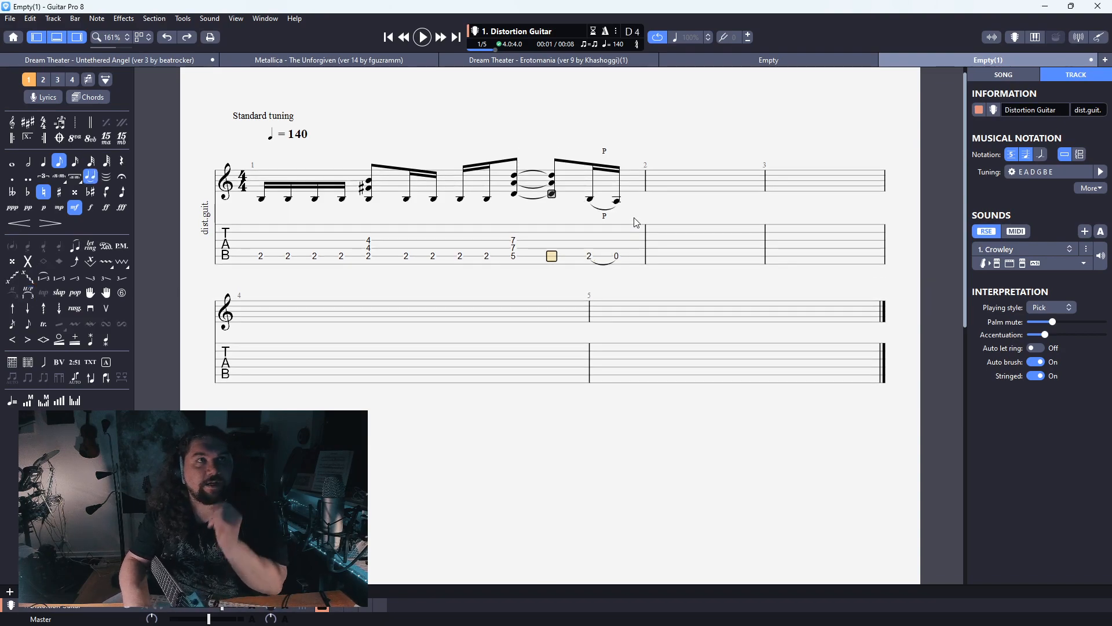
Apply palm mute to both groups of four single fret 2 notes on the A string in bar 1
key("p")
key("Left")
key("p")
key("Left")
key("p")
key("Left")
key("p")
key("Left")
key("Left")
key("p")
key("Left")
key("p")
key("Left")
key("p")
key("Left")
key("p")
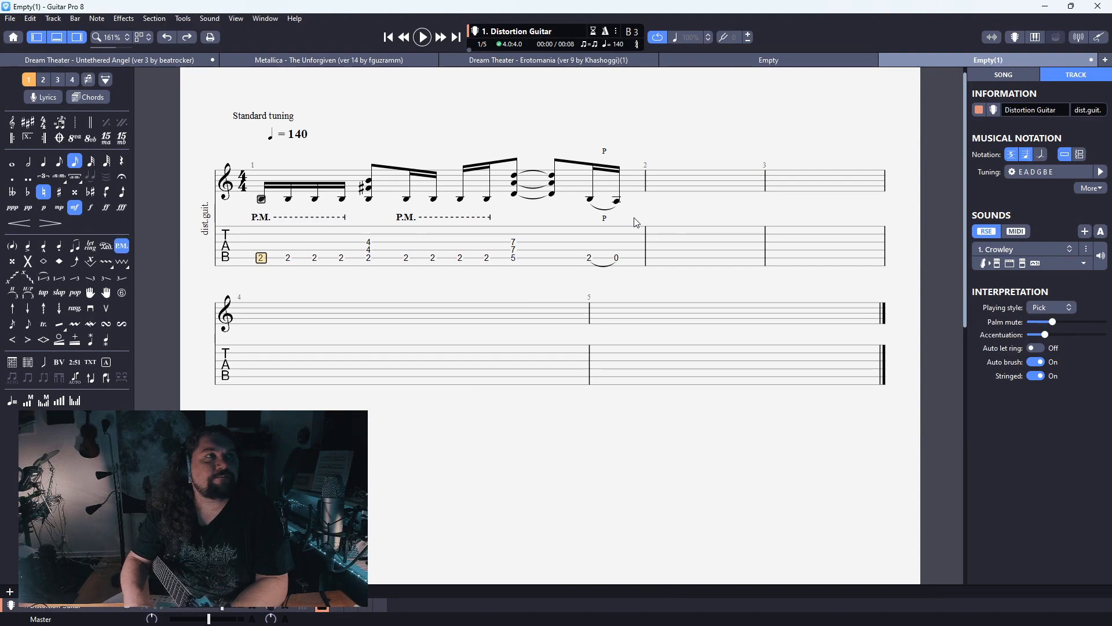
Copy the whole of bar 1 into bar 2
left_click_drag(259, 262, 635, 239)
key("ctrl+c")
left_click(658, 255)
key("ctrl+v")
Change the second power chord in bar 2 to fret 7 on the A string and fret 9 on the D and G strings
key("Left")
key("Left")
key("Left")
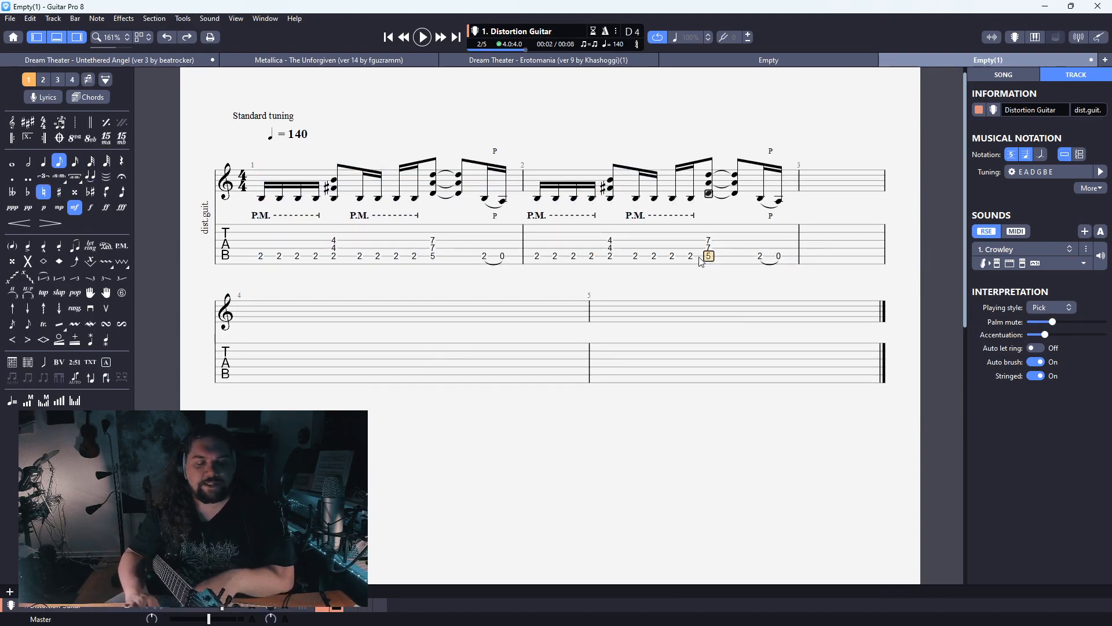
key("Up")
key("9")
key("Up")
key("9")
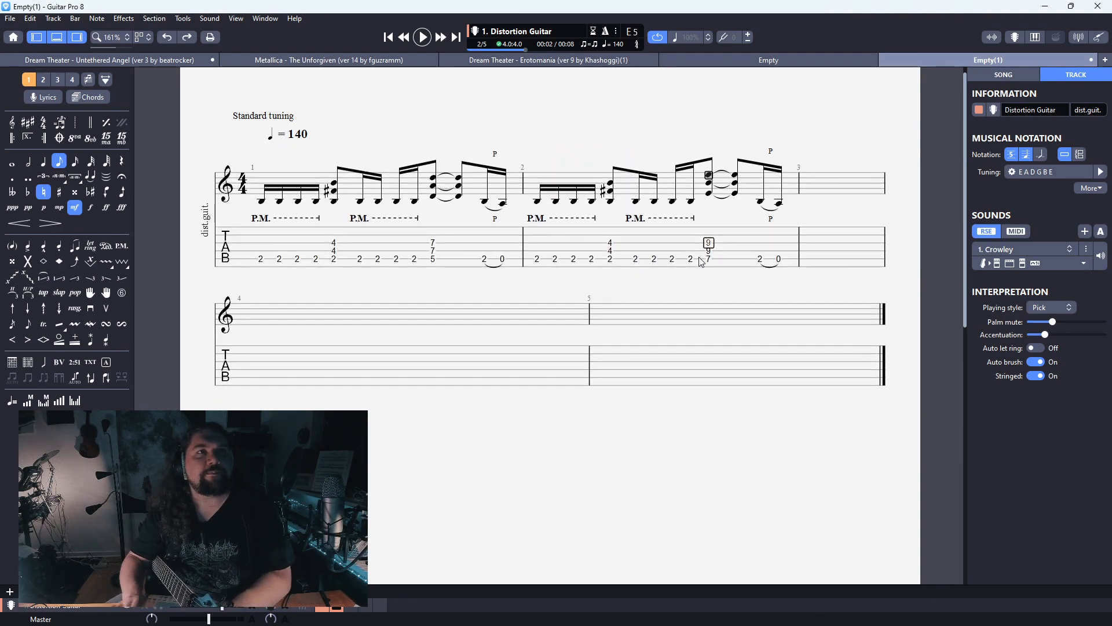
Play back the riff in bars 1 and 2
key("ctrl+space")
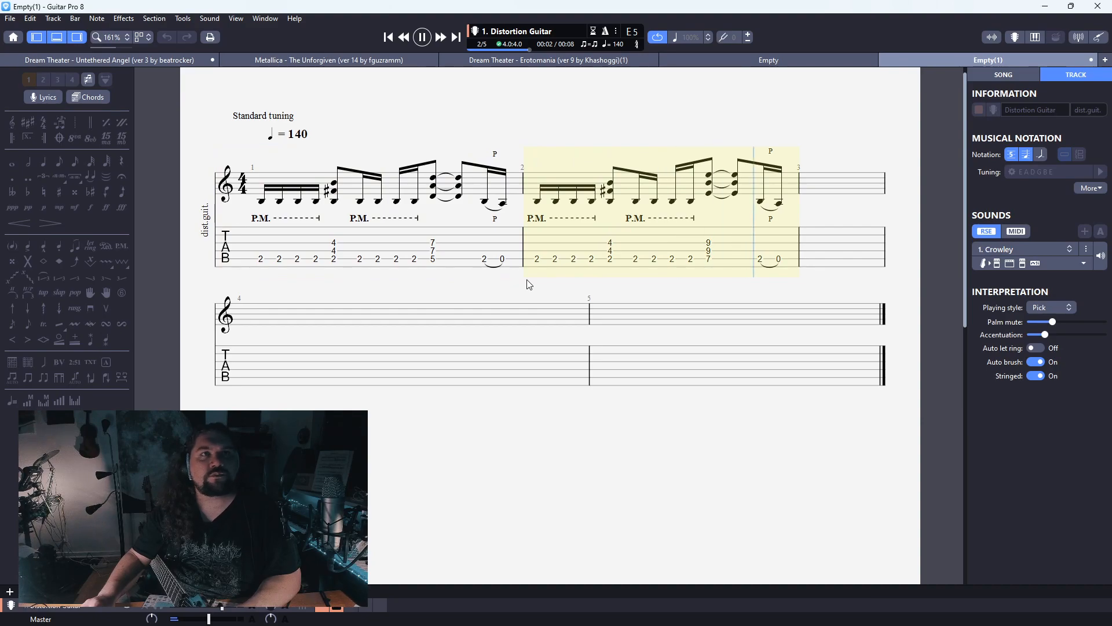
key("space")
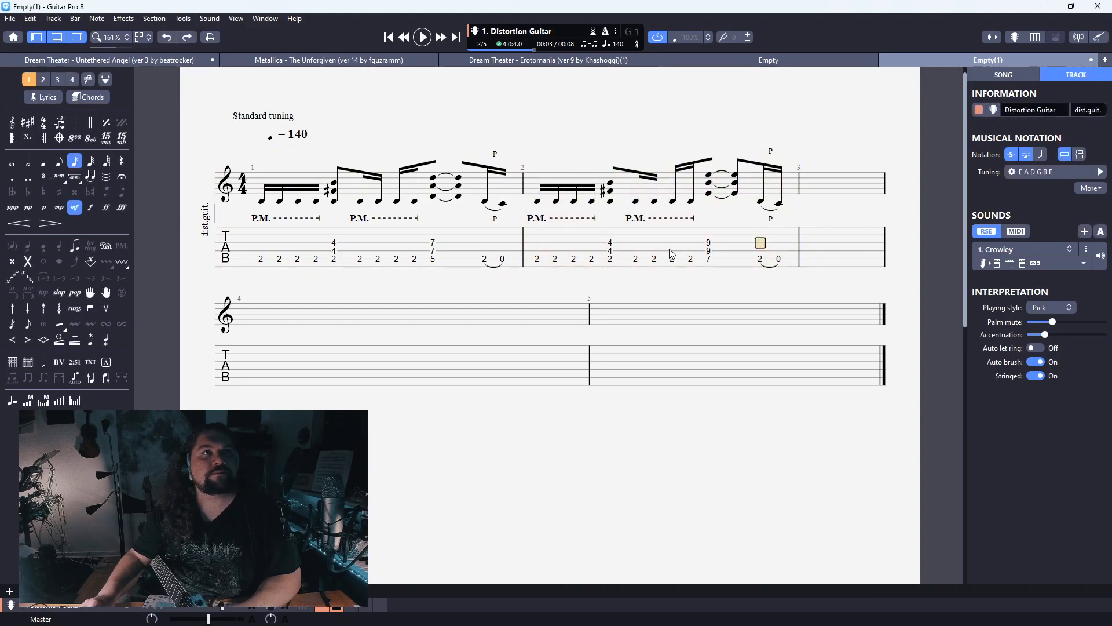
left_click(261, 259)
left_click(483, 262)
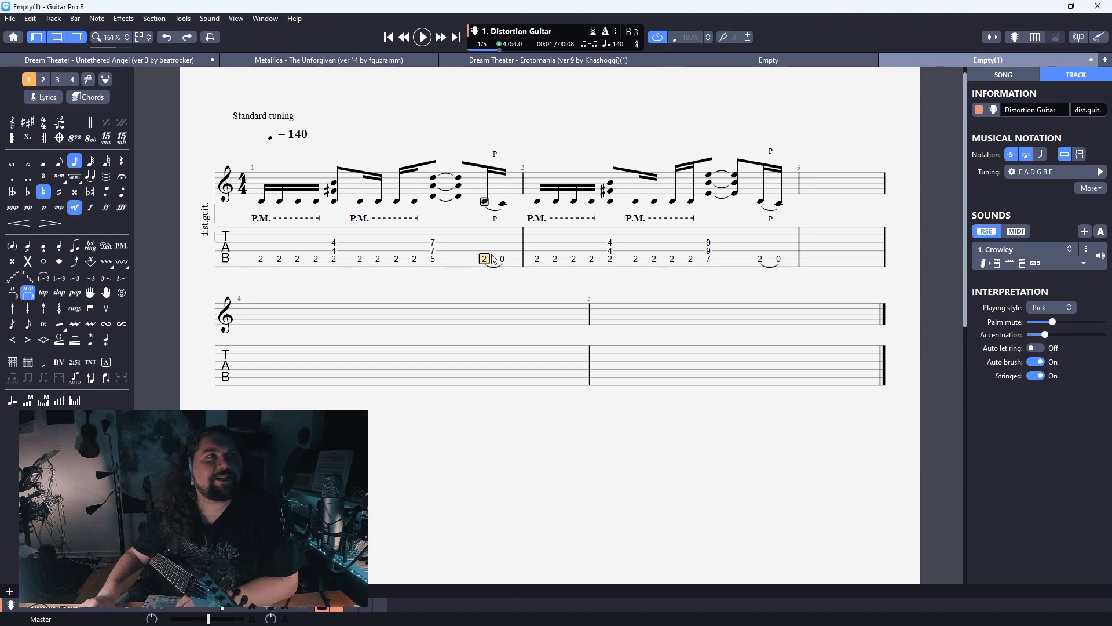
Copy the riff of bar 1 into bar 3
left_click(813, 266)
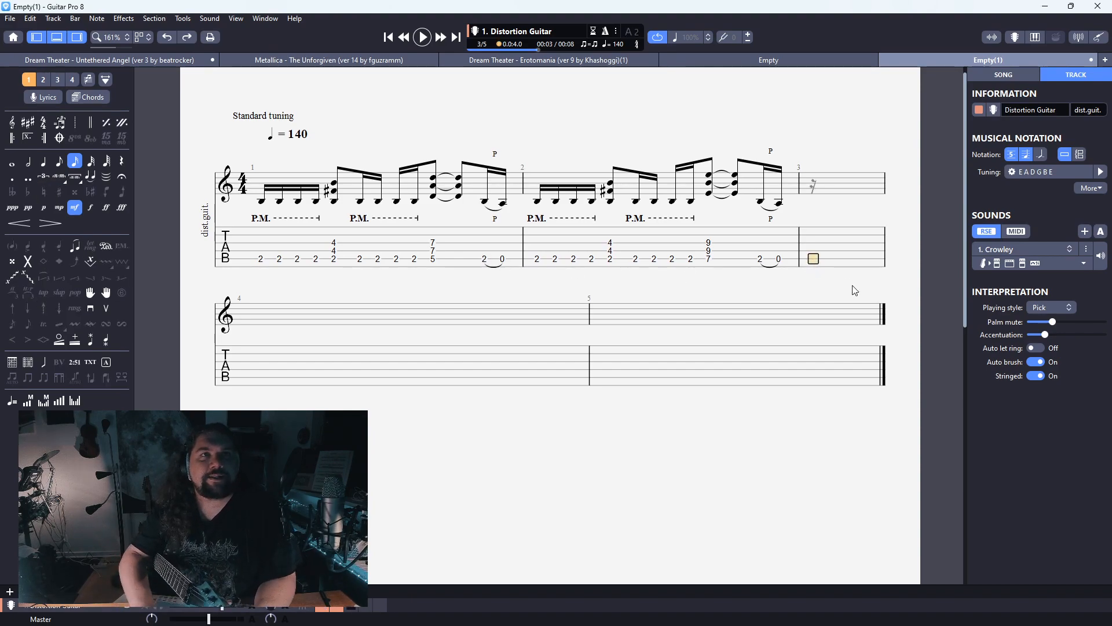
left_click_drag(537, 259, 786, 262)
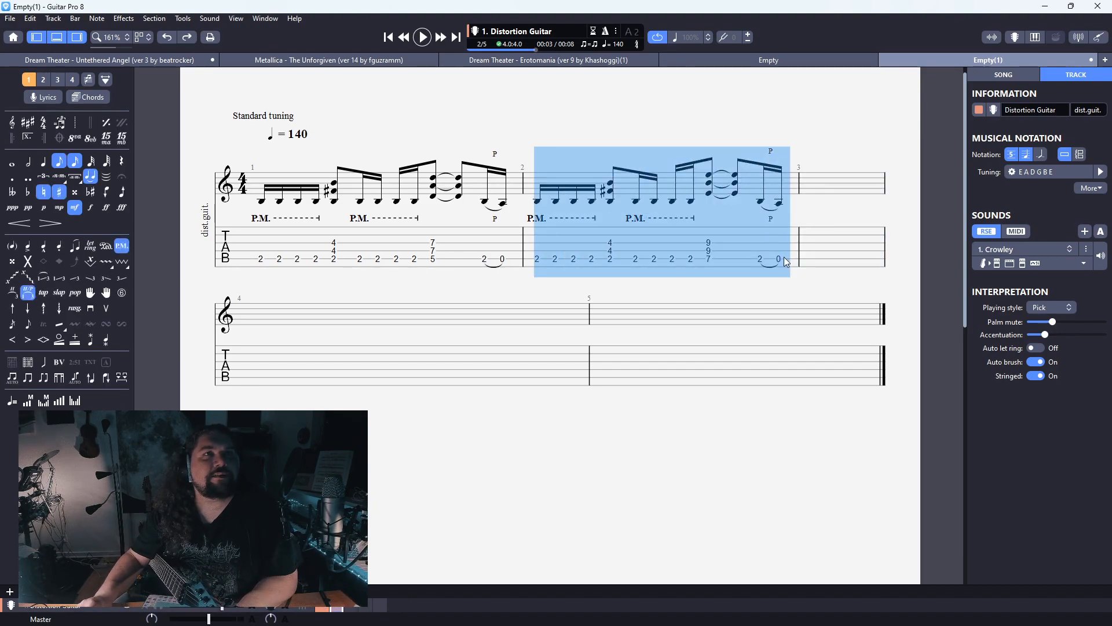
left_click_drag(272, 255, 510, 259)
key("ctrl+c")
left_click(803, 259)
key("ctrl+v")
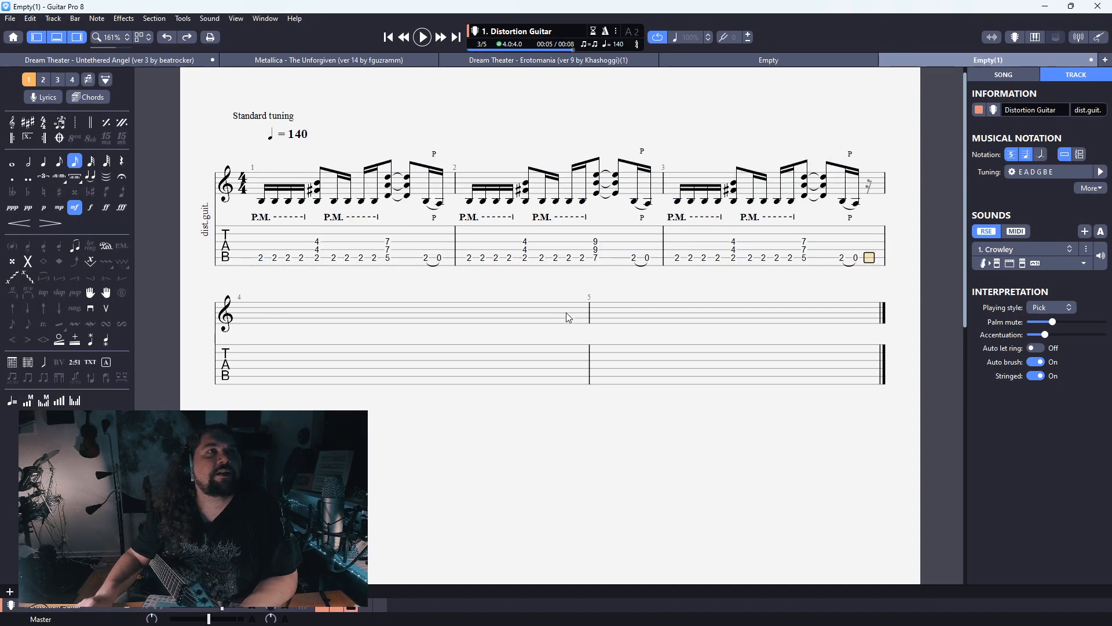
Copy bar 2 from its first note through the 7-9-9 chord into bar 4
left_click(311, 374)
left_click_drag(474, 259, 605, 257)
key("ctrl+c")
left_click(264, 363)
key("ctrl+v")
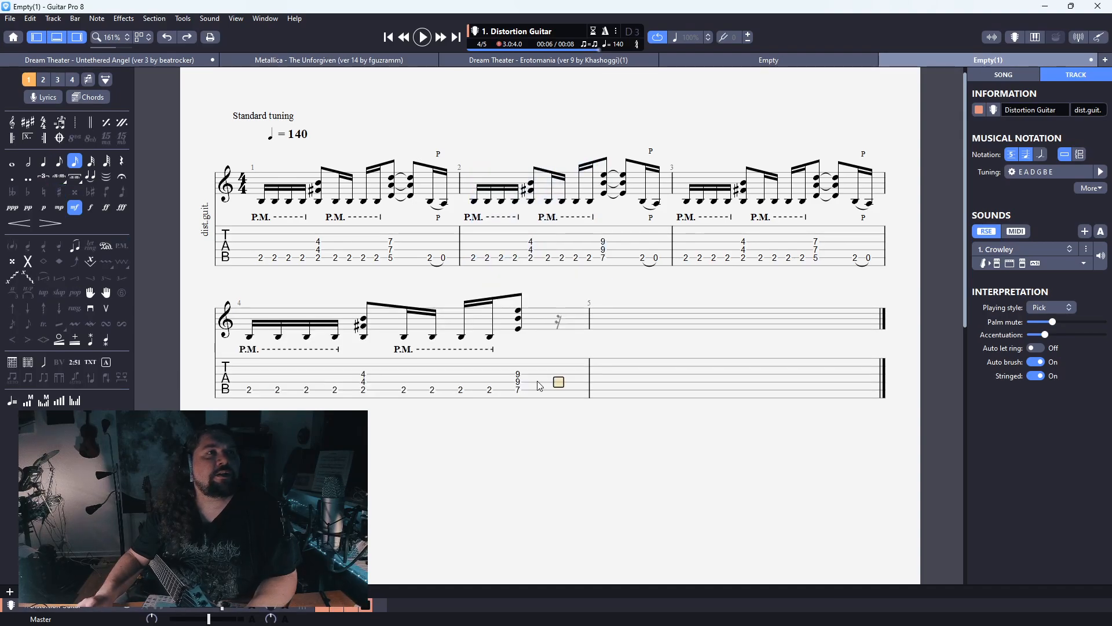
Reduce the last chord in bar 4 to a single A-string note at fret 2
key("Delete")
key("Delete")
key("Up")
key("Delete")
key("Down")
key("Down")
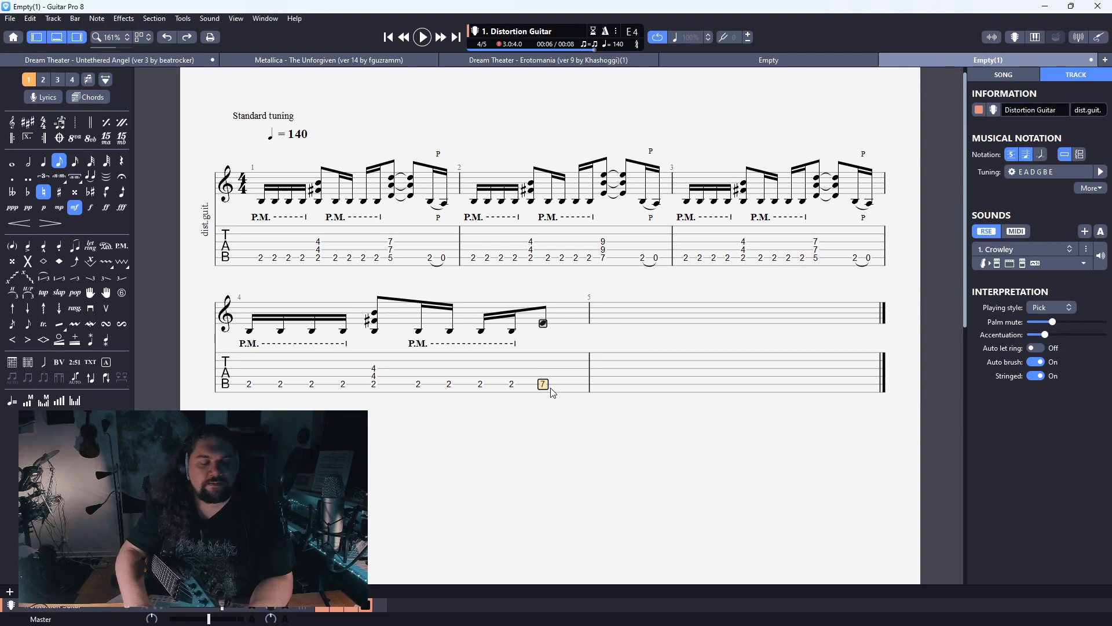
type("2")
Add an eighth note at fret 7 on the A string in bar 4 and connect fret 2 to it with a legato slide
key("Right")
type("7")
key("Left")
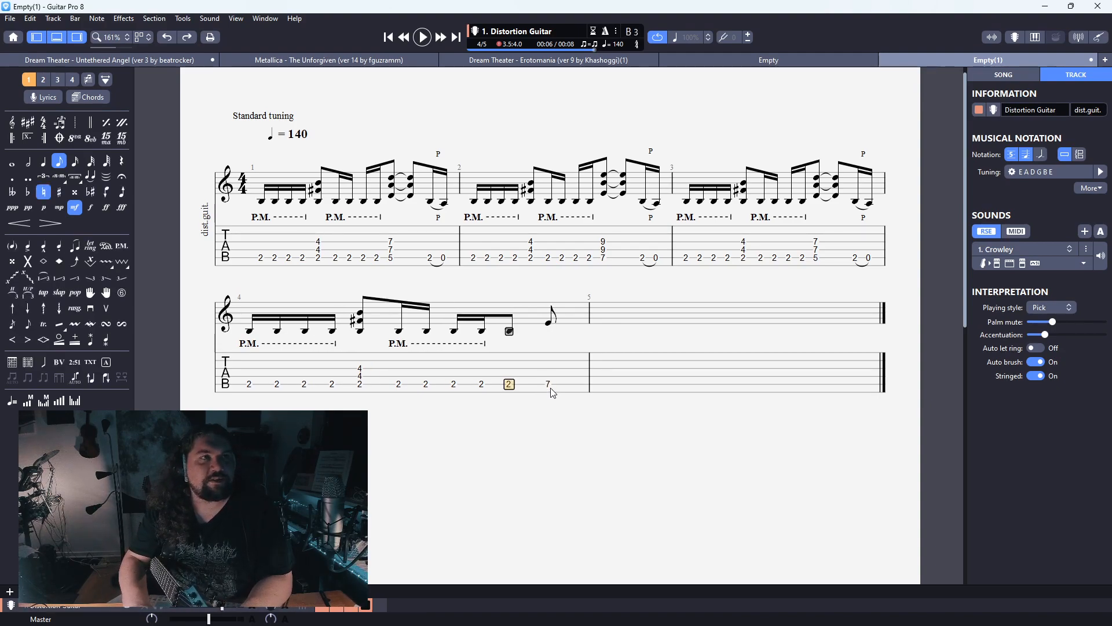
key("s")
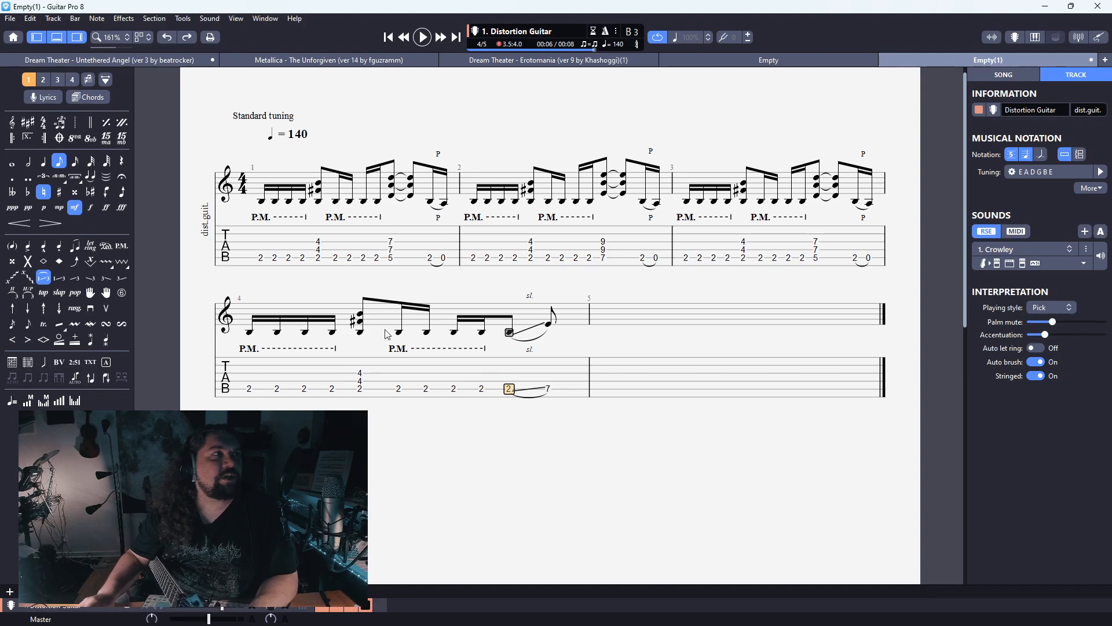
Try a shift slide between frets 2 and 7 in bar 4, and switch it back to a legato slide
left_click(59, 278)
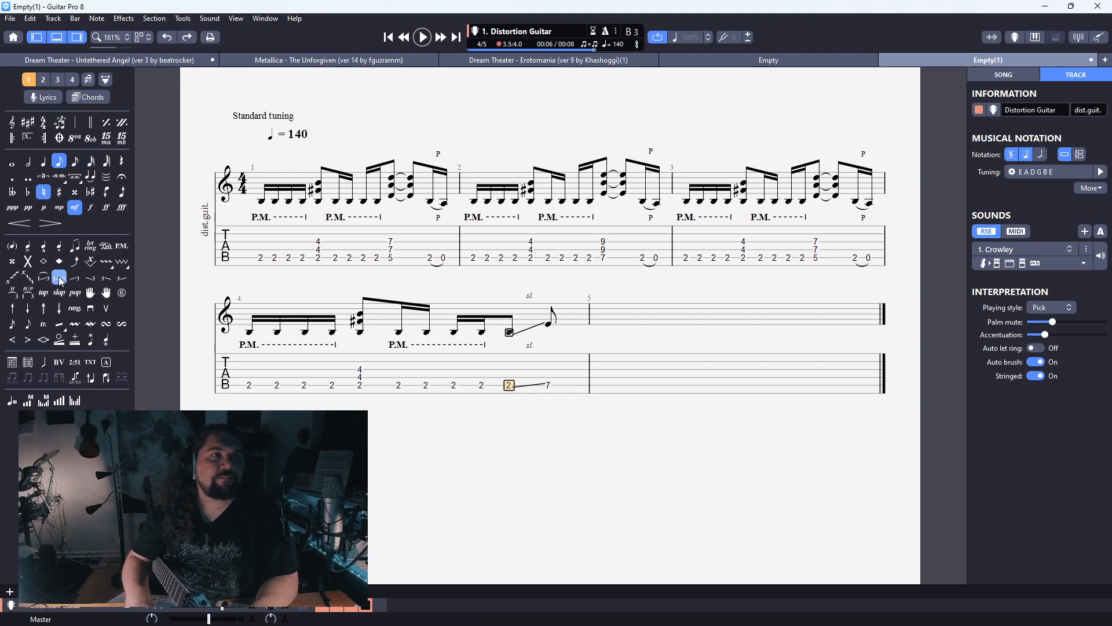
key("Right")
key("Left")
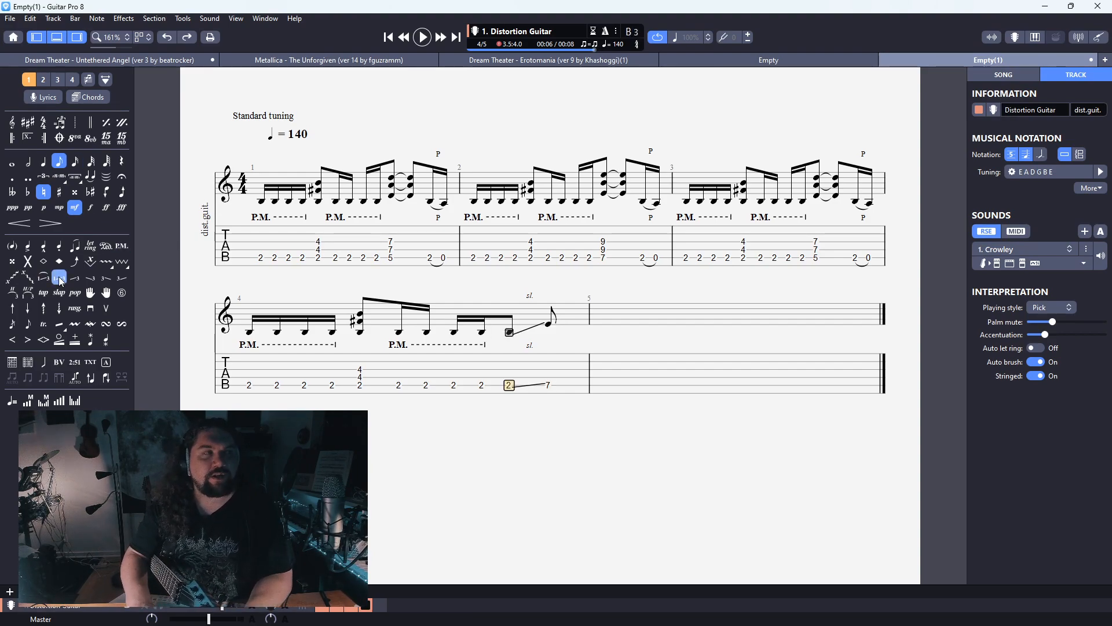
key("h")
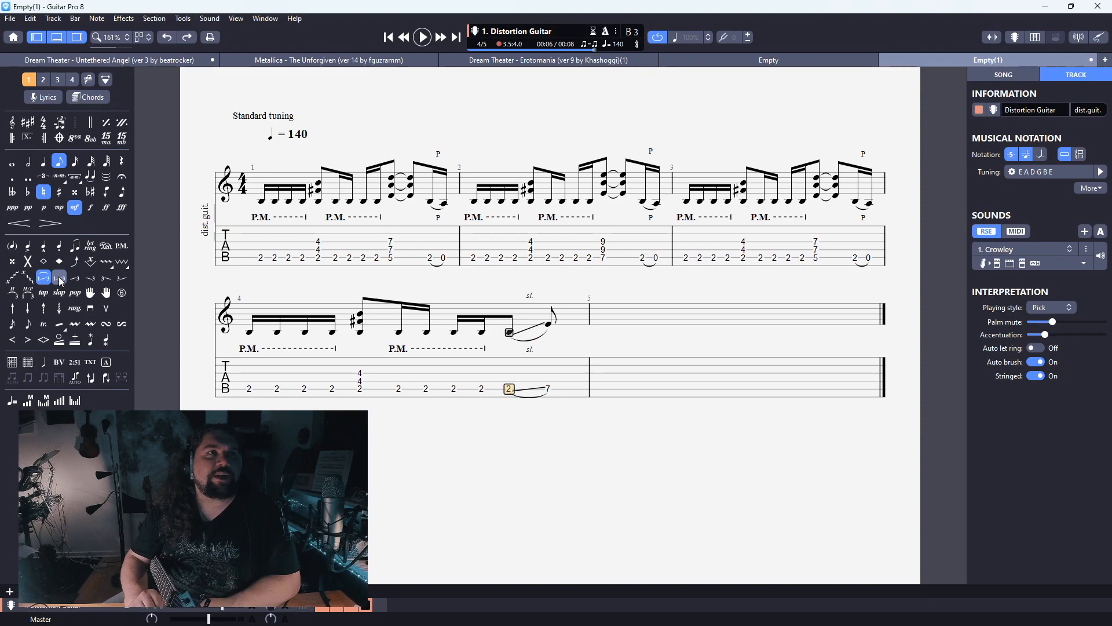
Add another eighth note at fret 7 on the A string, sliding into fret 9 at the start of bar 5
key("Right")
key("Right")
type("7")
key("Right")
type("10")
key("Left")
key("s")
key("Right")
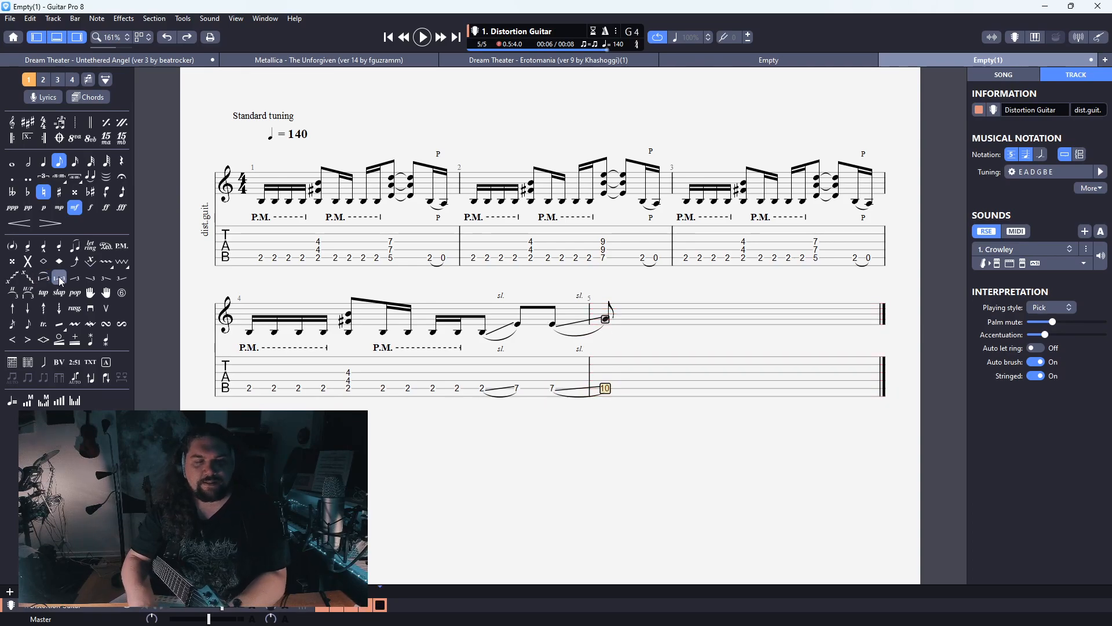
type("9")
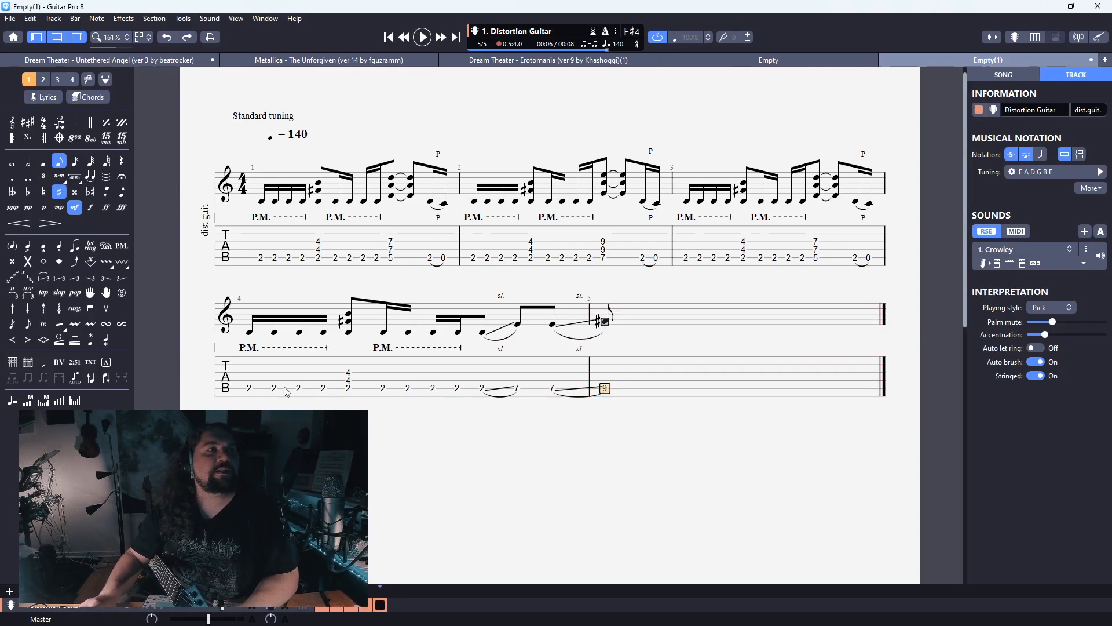
Play back the slides at the end of bar 4 and the start of bar 5
key("Left")
key("Left")
key("Left")
key("space")
key("space")
key("Up")
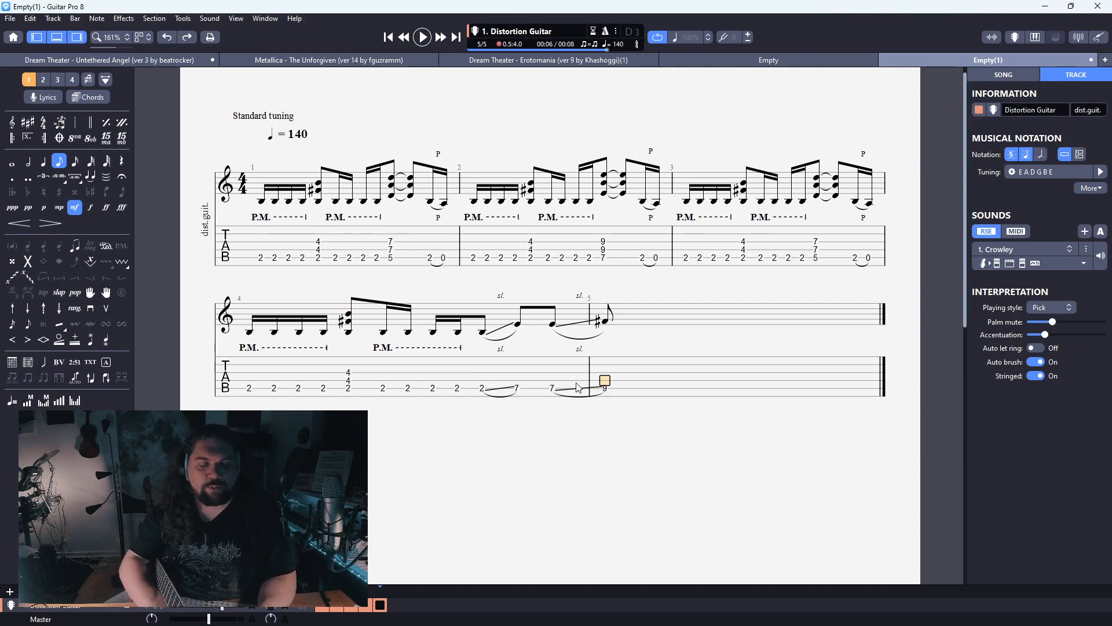
key("Right")
key("Down")
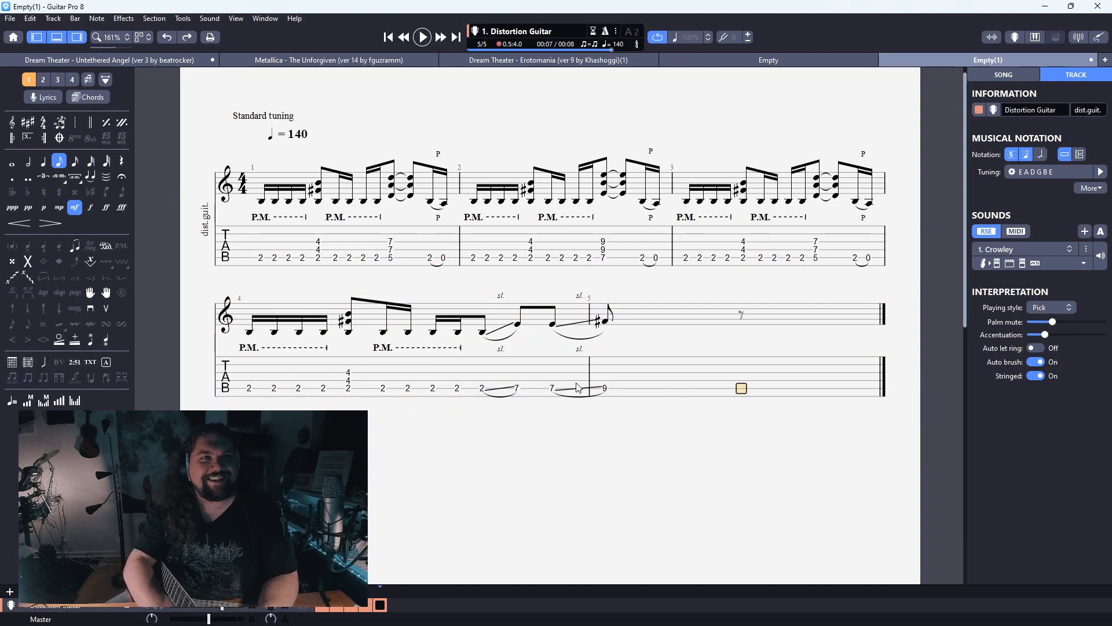
key("Left")
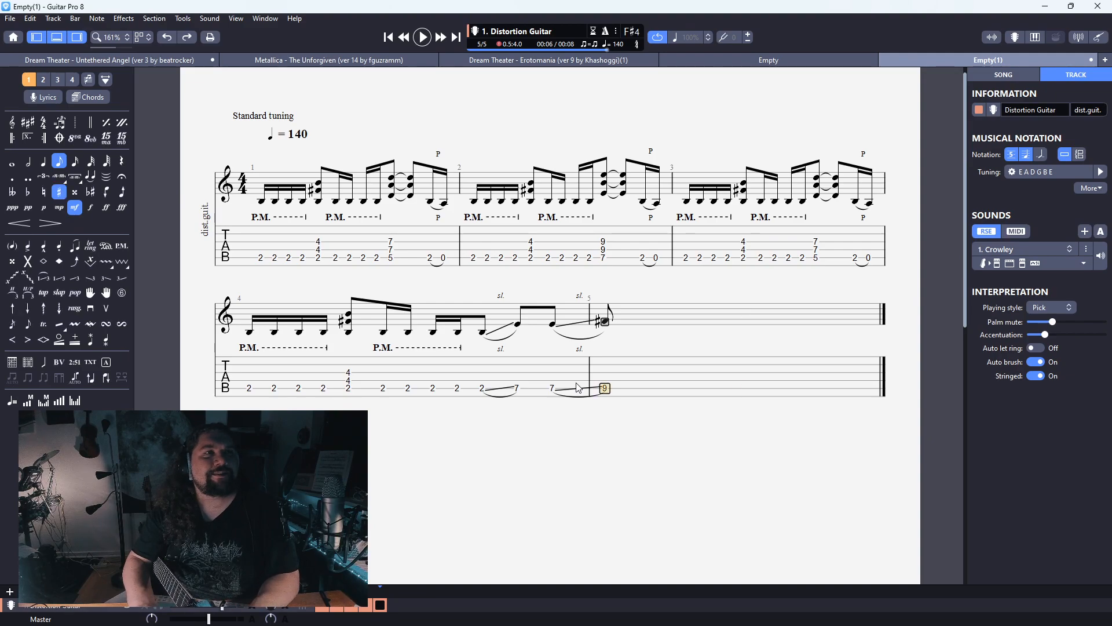
key("space")
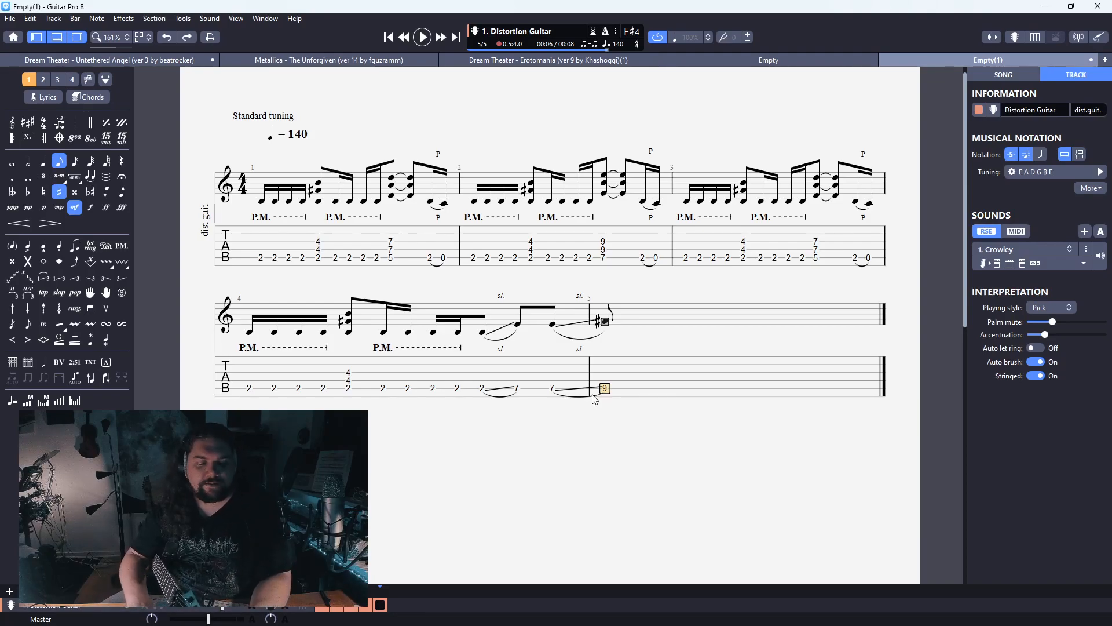
Change the slide's target note at the start of bar 5 to fret 5
type("5")
key("Right")
key("Left")
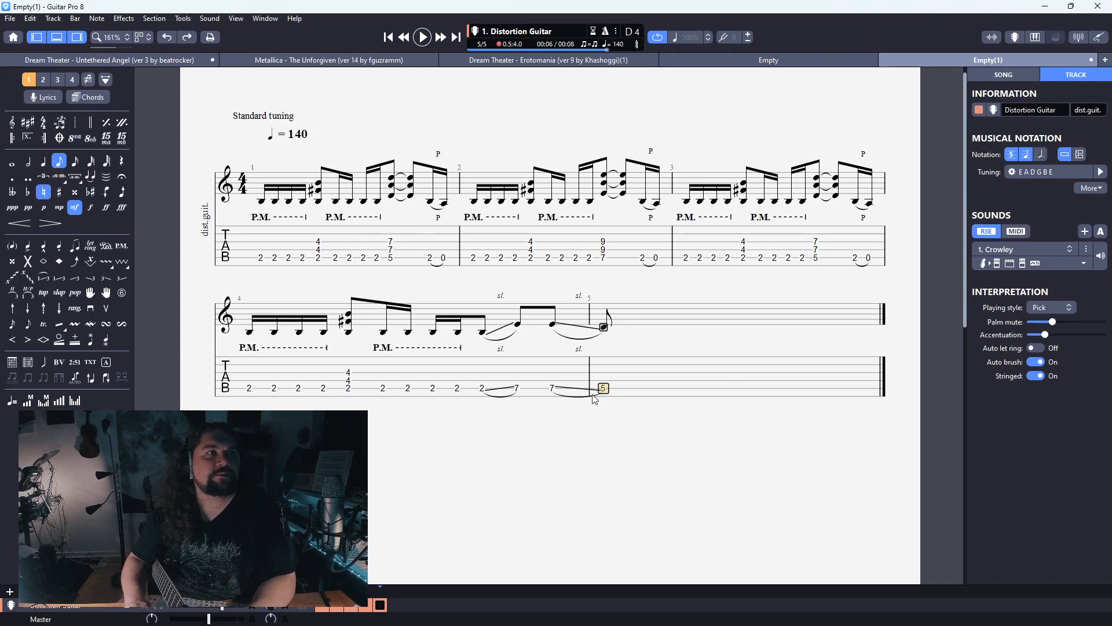
Delete the fret 2 notes following the chord in bar 4 and insert one eighth note at fret 2 in their place
left_click_drag(393, 392, 475, 389)
key("Delete")
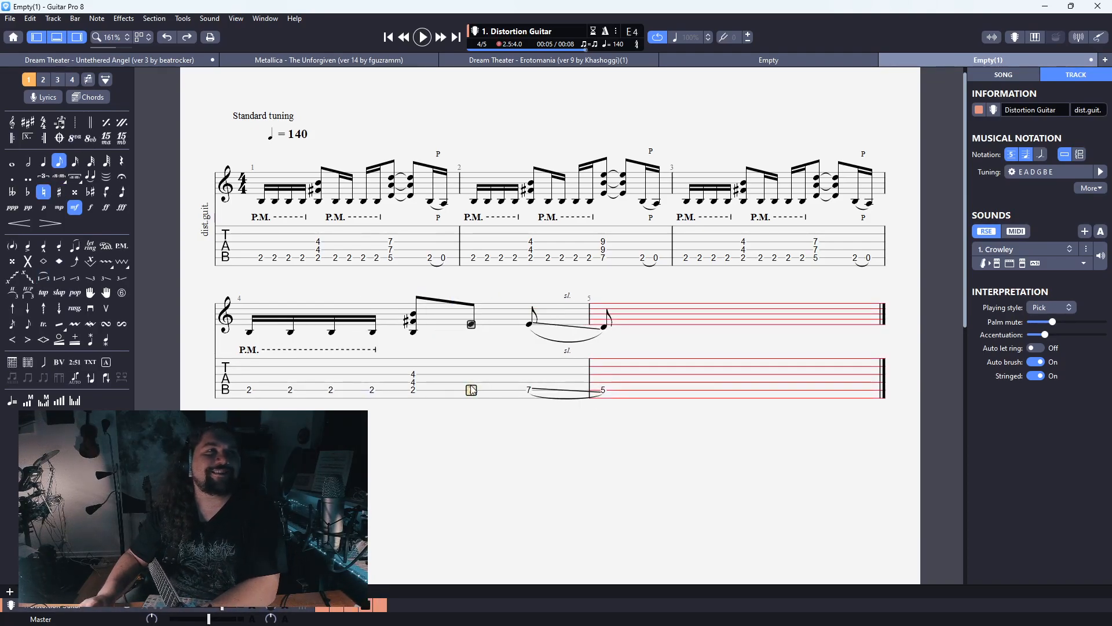
key("Insert")
type("2")
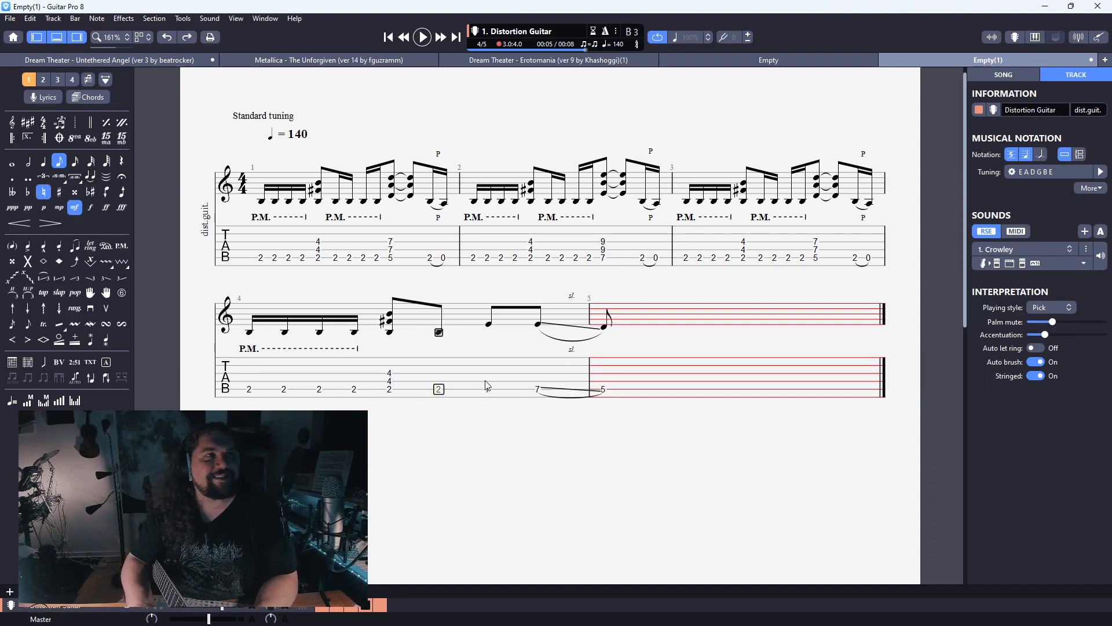
Slide the inserted fret 2 note to fret 7, and the second fret 7 note to fret 5, in bar 4
type("s")
key("Right")
key("Right")
key("Right")
type("5")
key("Left")
key("s")
key("Right")
key("s")
key("Left")
key("s")
key("Right")
key("s")
Clear the leftover note from bar 5 and end bar 4 with fret 2 on the A string over the open low E string
key("Right")
key("Right")
key("Delete")
key("Left")
key("Right")
key("Down")
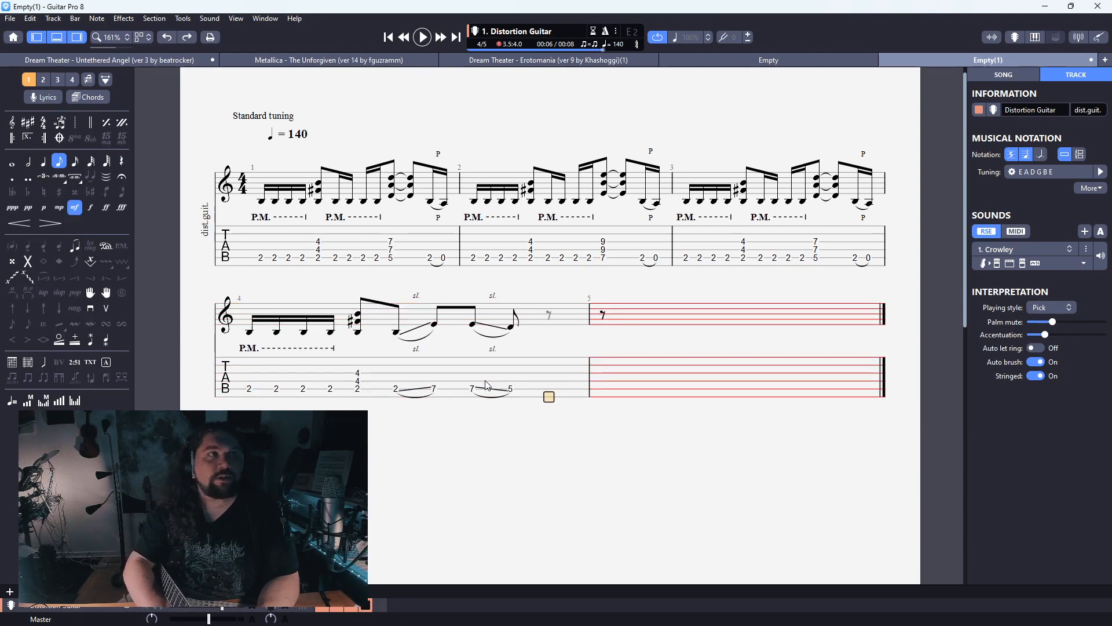
type("20")
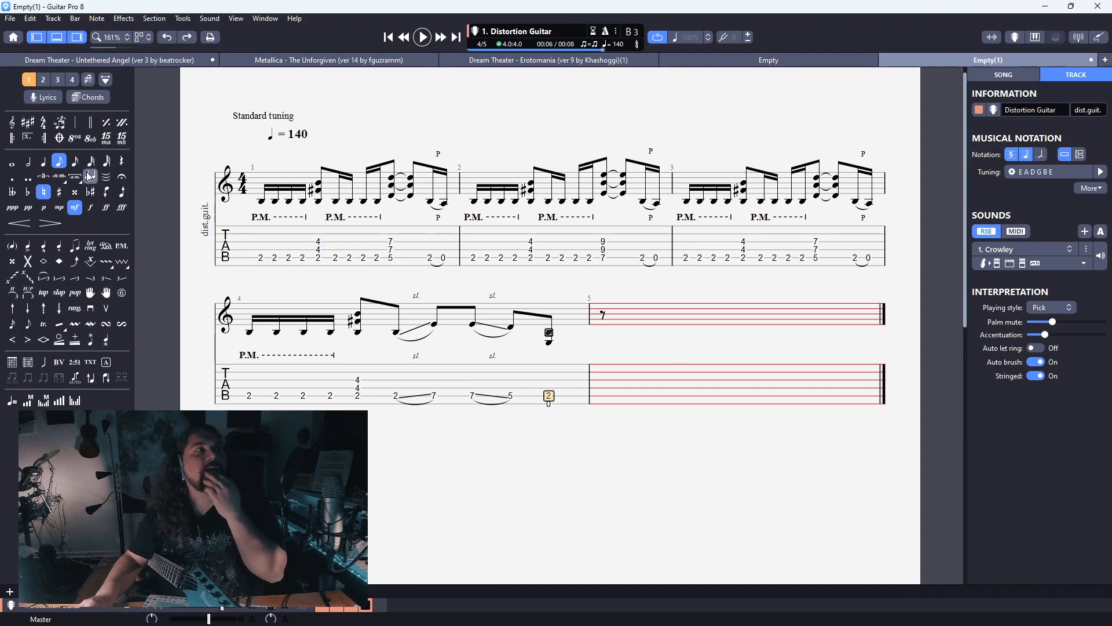
Enclose bars 1 to 4 in repeat signs played 4 times and play the riff back
left_click(47, 138)
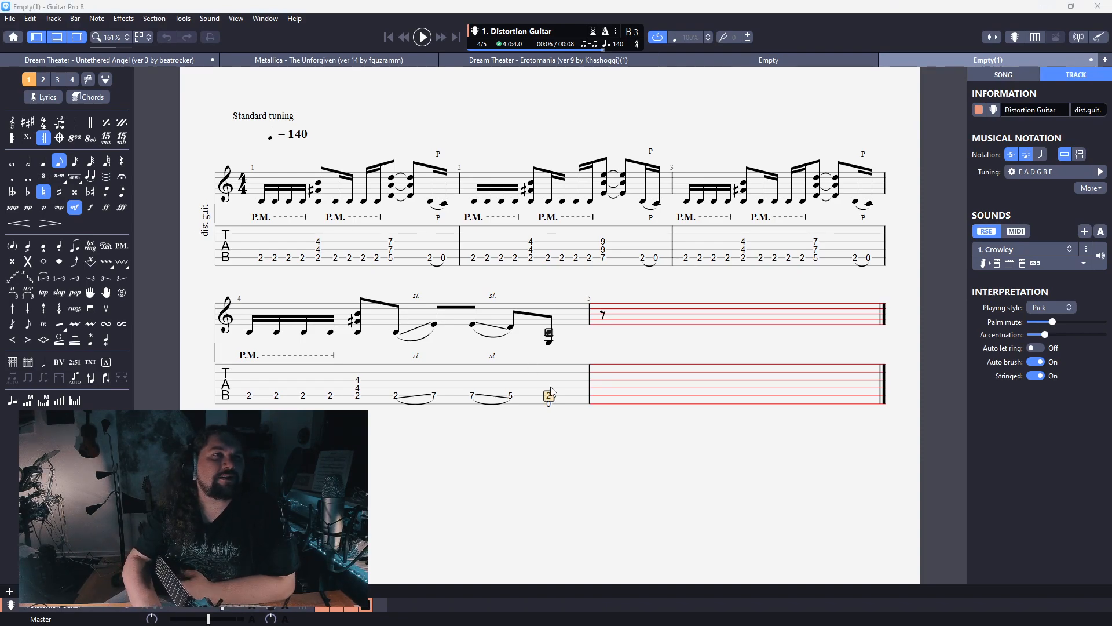
key("Return")
left_click(252, 255)
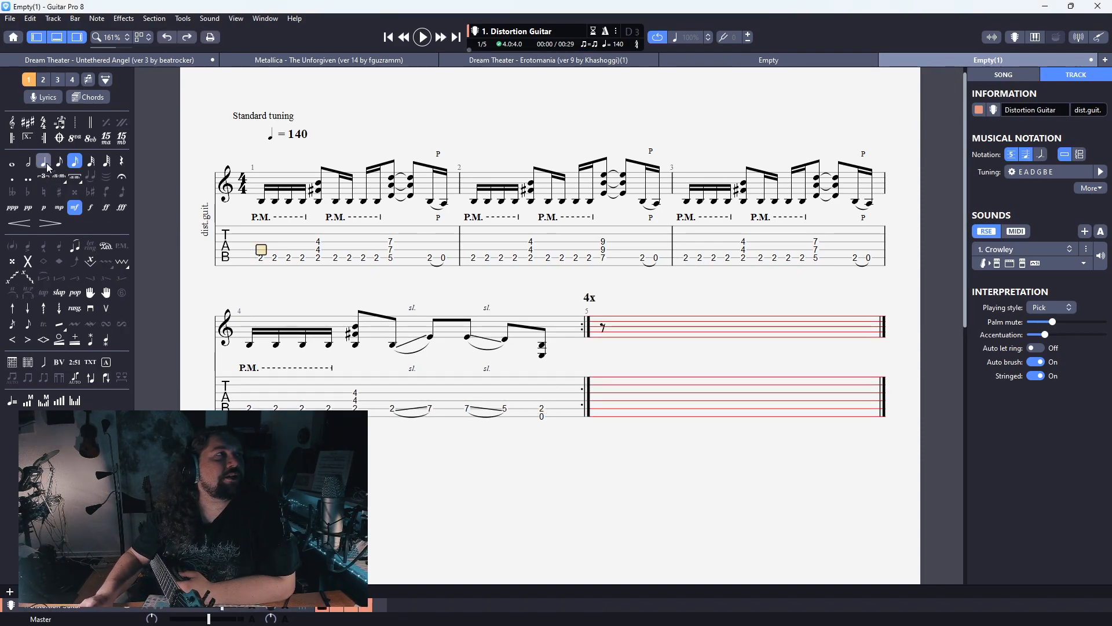
left_click(11, 138)
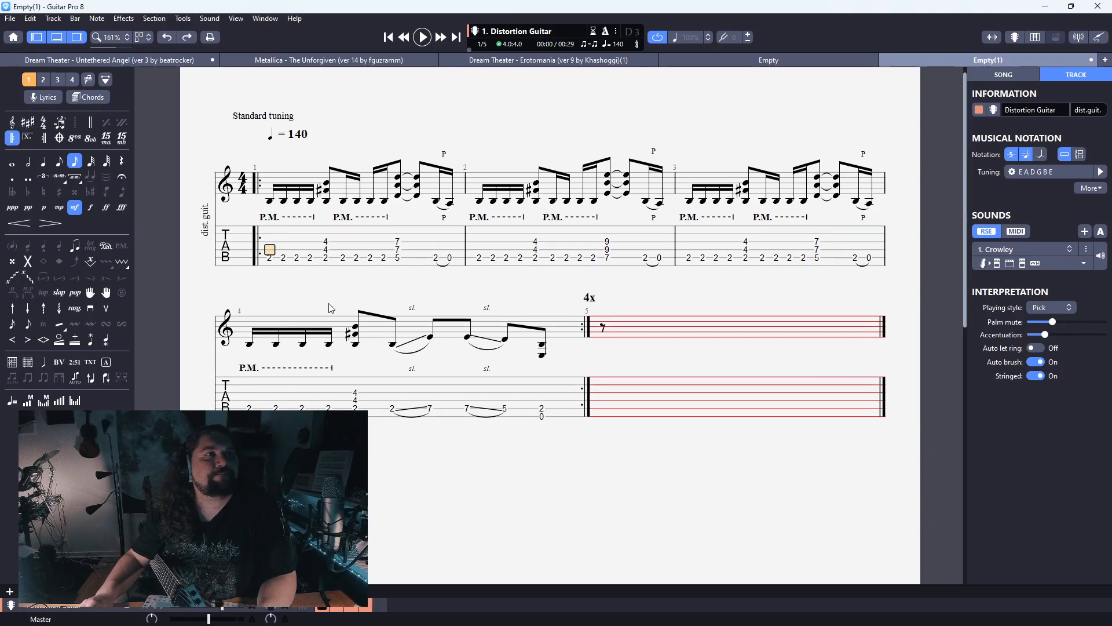
key("space")
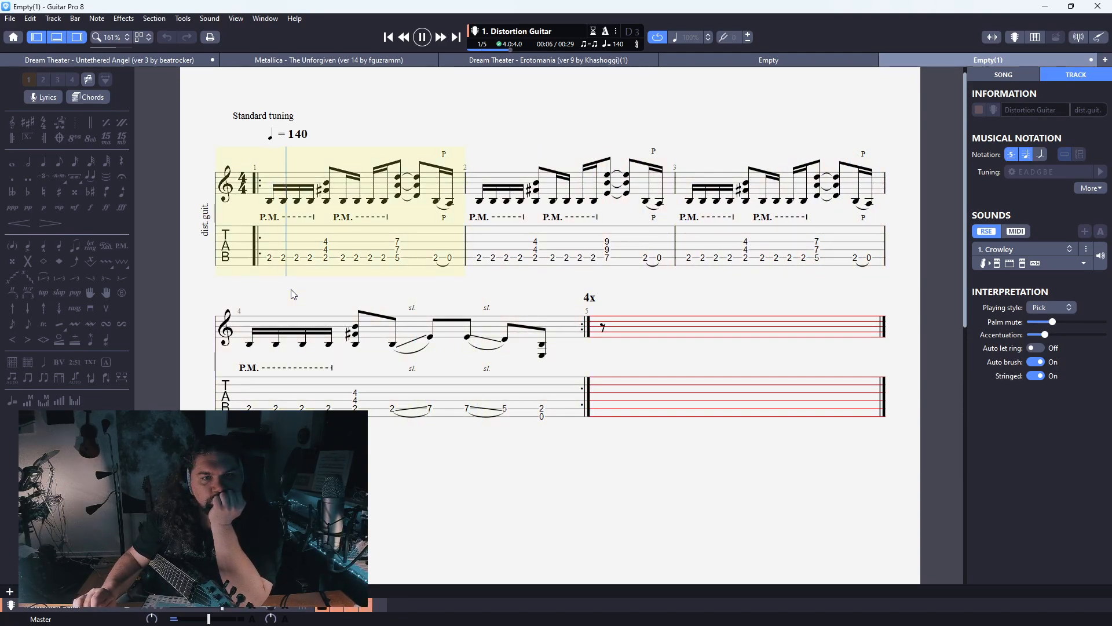
key("space")
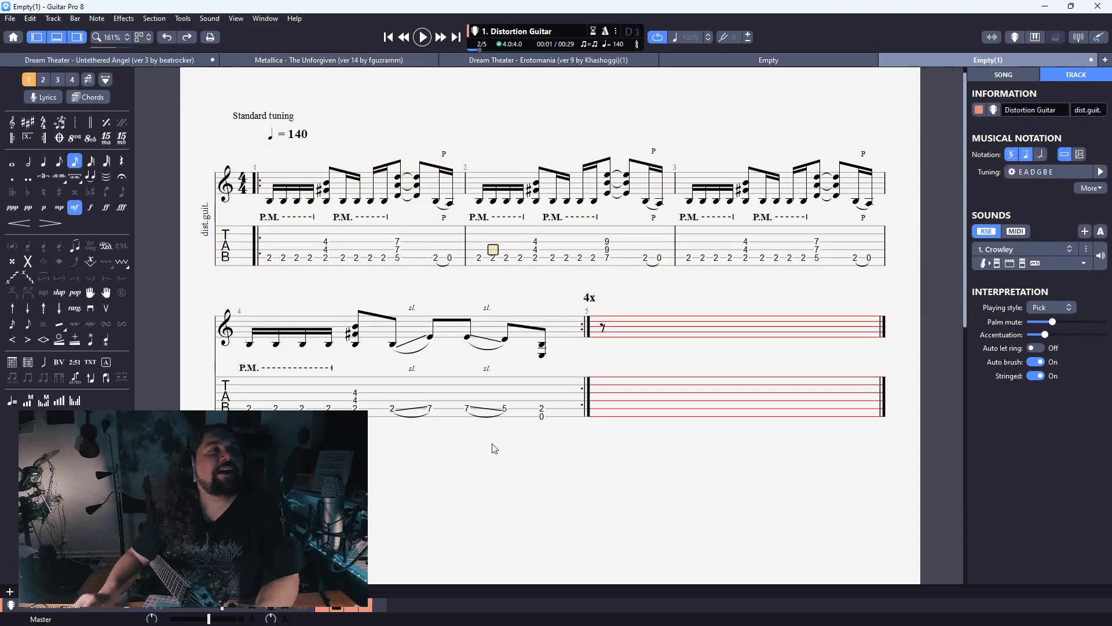
Copy the whole of bar 4 into bar 5
left_click_drag(238, 402, 761, 387)
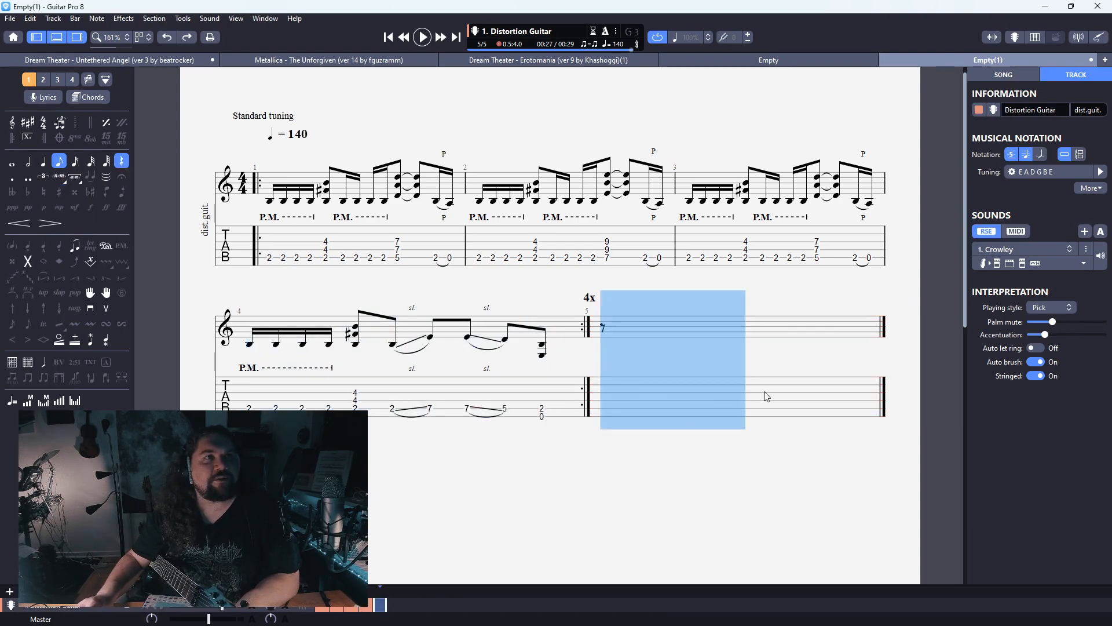
key("ctrl+v")
left_click(604, 402)
left_click(604, 408)
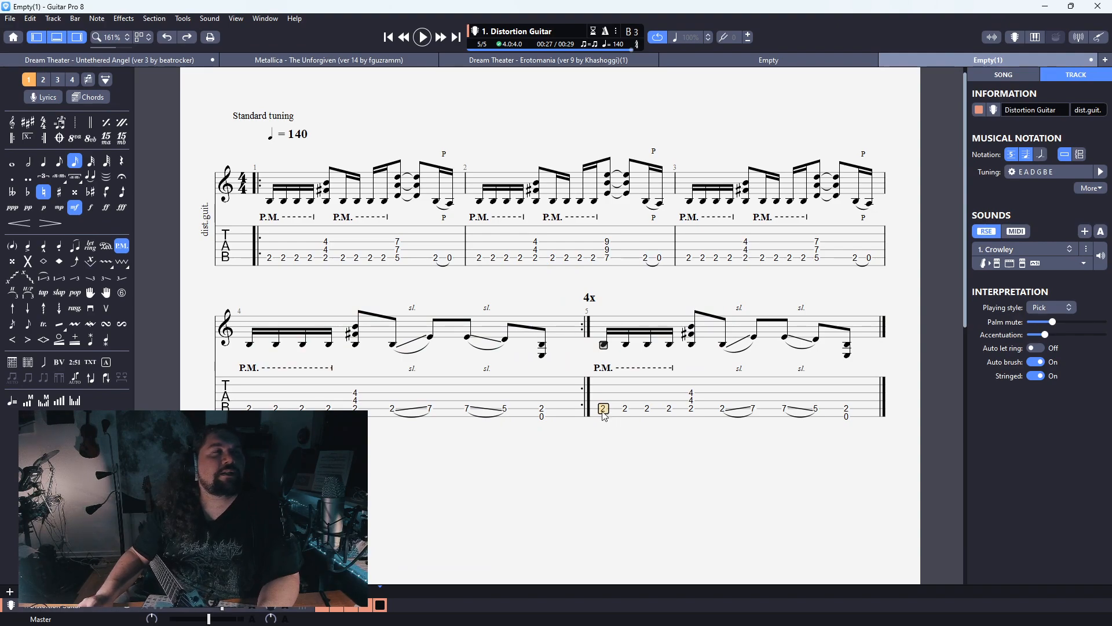
Delete all the notes that follow the first power chord in bar 5
left_click(723, 408)
left_click_drag(722, 408, 839, 424)
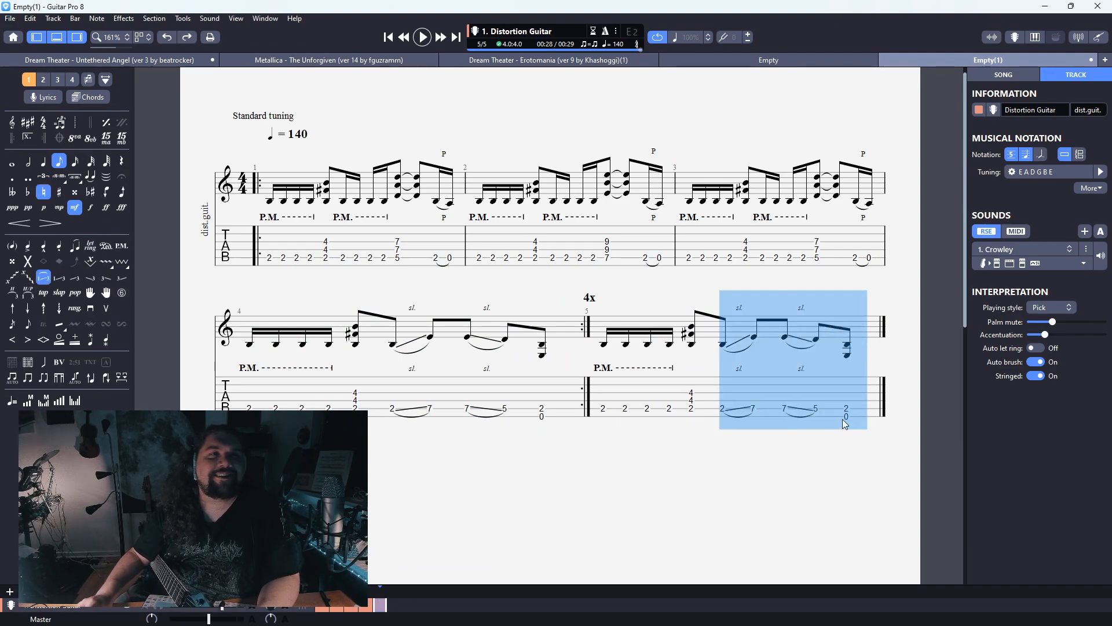
key("Delete")
Add a power chord with frets 3-5-5 on the A, D and G strings in bar 5, and dot the chord before it
key("Right")
key("3")
key("Up")
key("5")
key("Up")
key("5")
key("Left")
key("period")
key("Right")
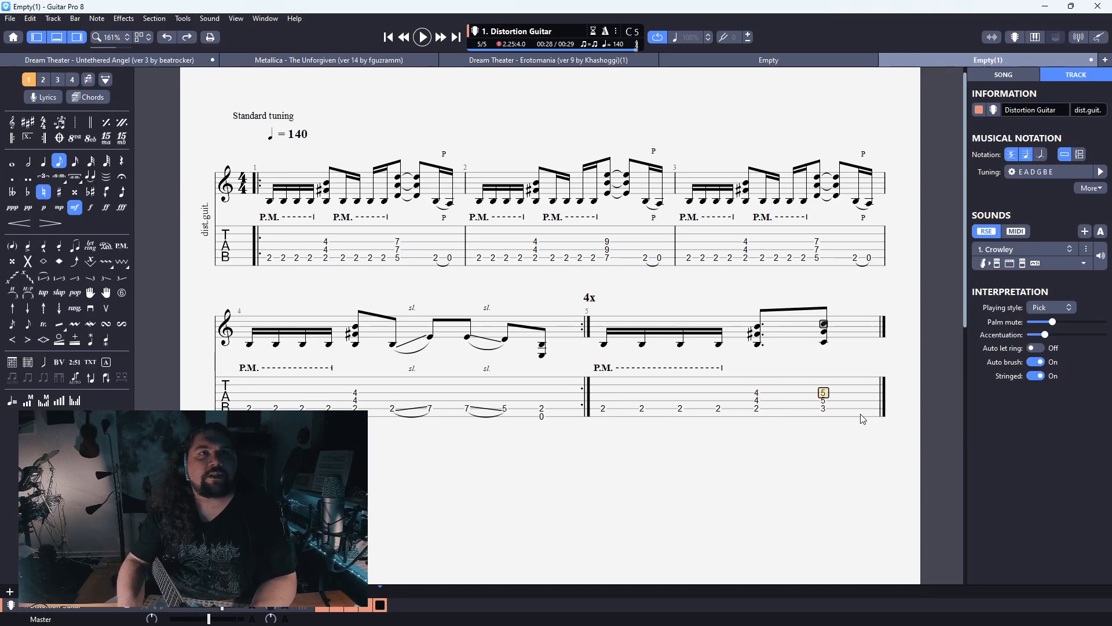
Shorten the 3-5-5 chord in bar 5 to a sixteenth note and tie all three strings into an eighth-note chord
key("plus")
key("Right")
key("l")
key("Down")
key("l")
key("Down")
key("l")
key("minus")
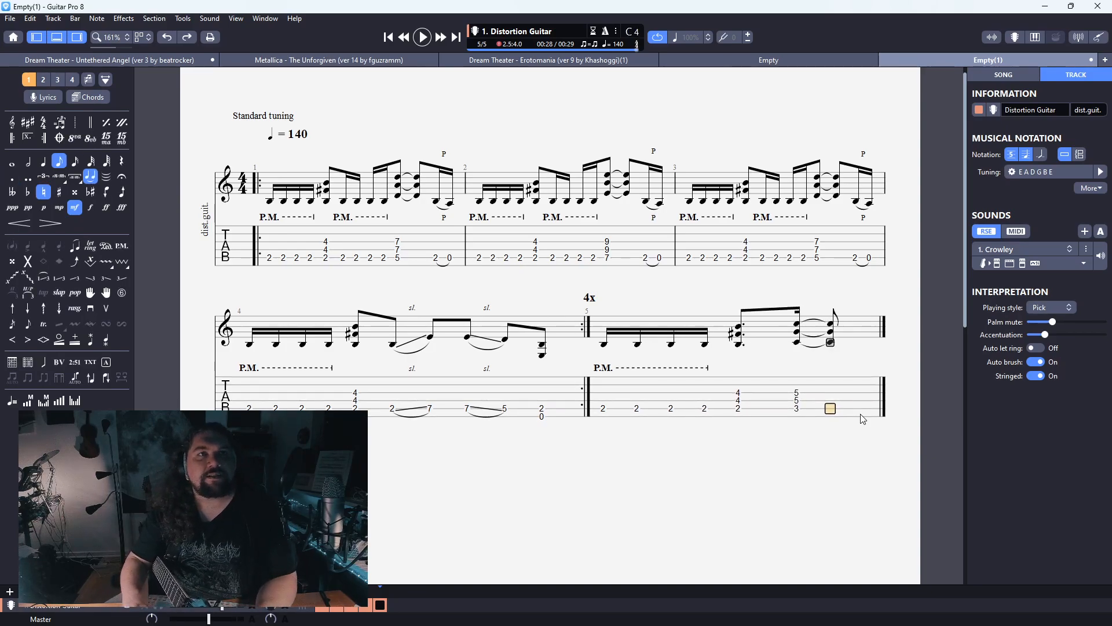
Add an eighth-note power chord with frets 2-4-4 on the A, D and G strings after the tied chord
key("Right")
key("2")
key("Up")
key("4")
key("Up")
key("4")
key("Right")
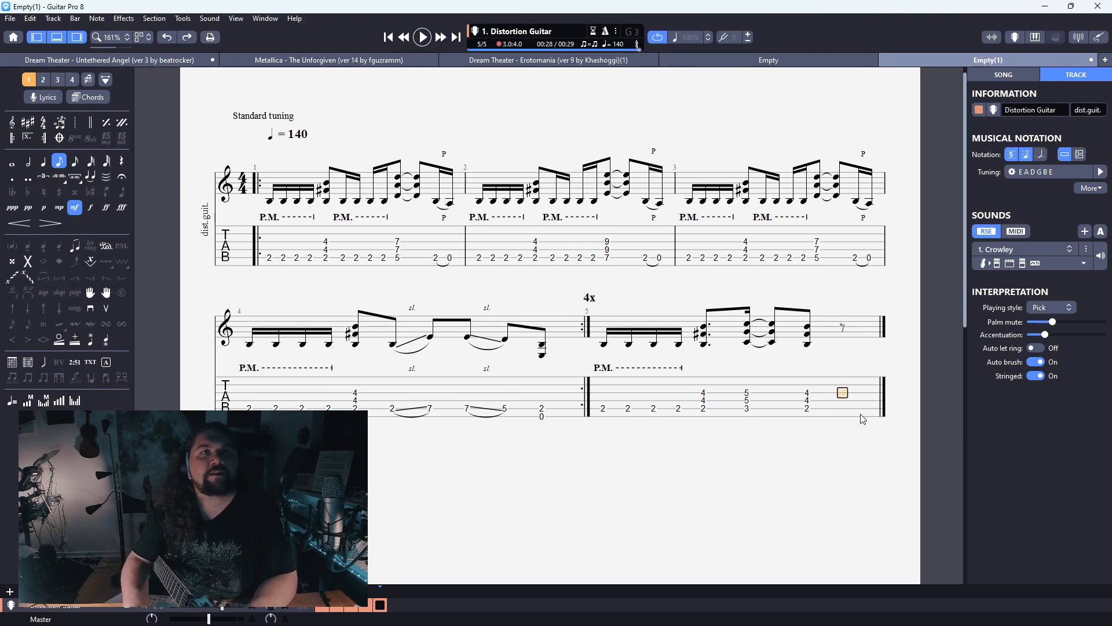
End bar 5 with a quarter-note power chord: open low E string with fret 2 on the A and D strings
key("Down")
key("Down")
key("0")
key("Up")
key("2")
key("Up")
key("2")
key("minus")
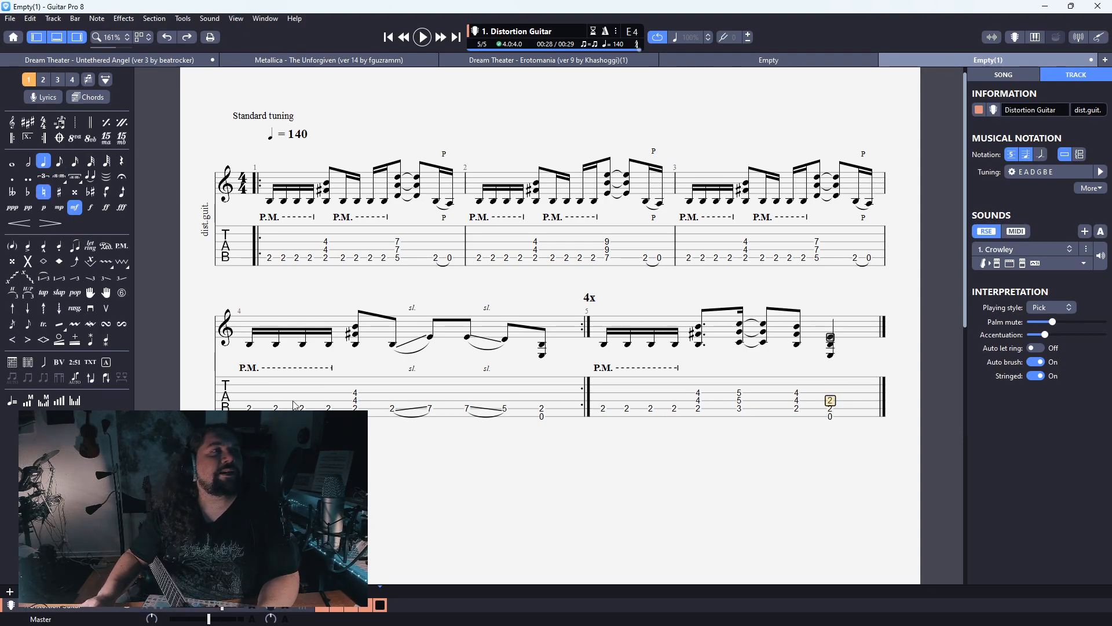
Mark bar 4 as alternate ending 4
left_click_drag(238, 405, 521, 405)
left_click(297, 264)
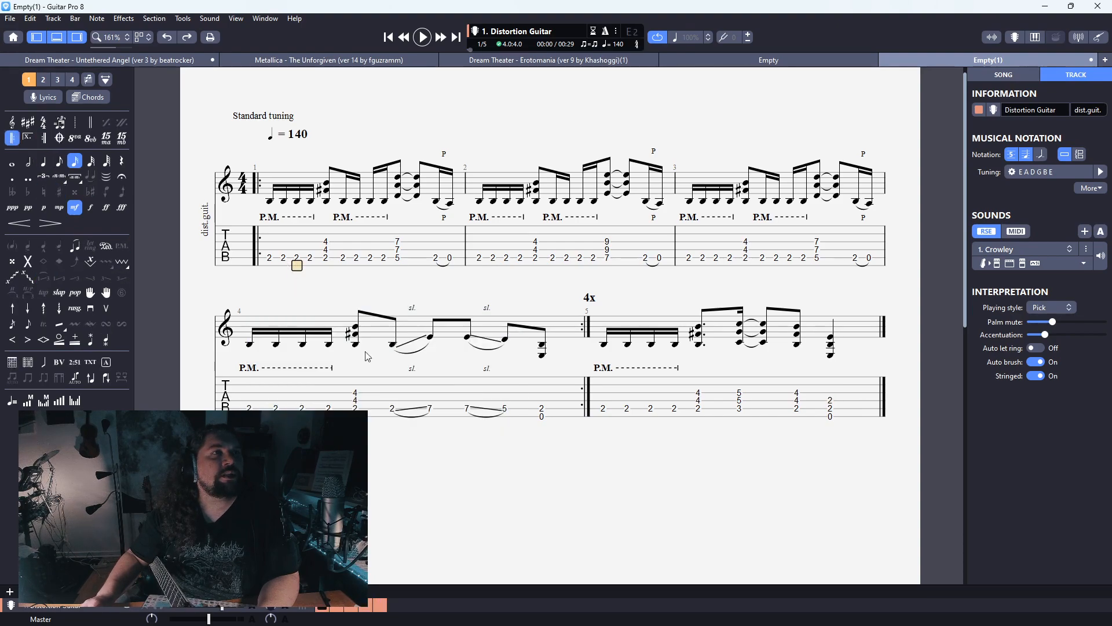
left_click_drag(249, 394, 552, 388)
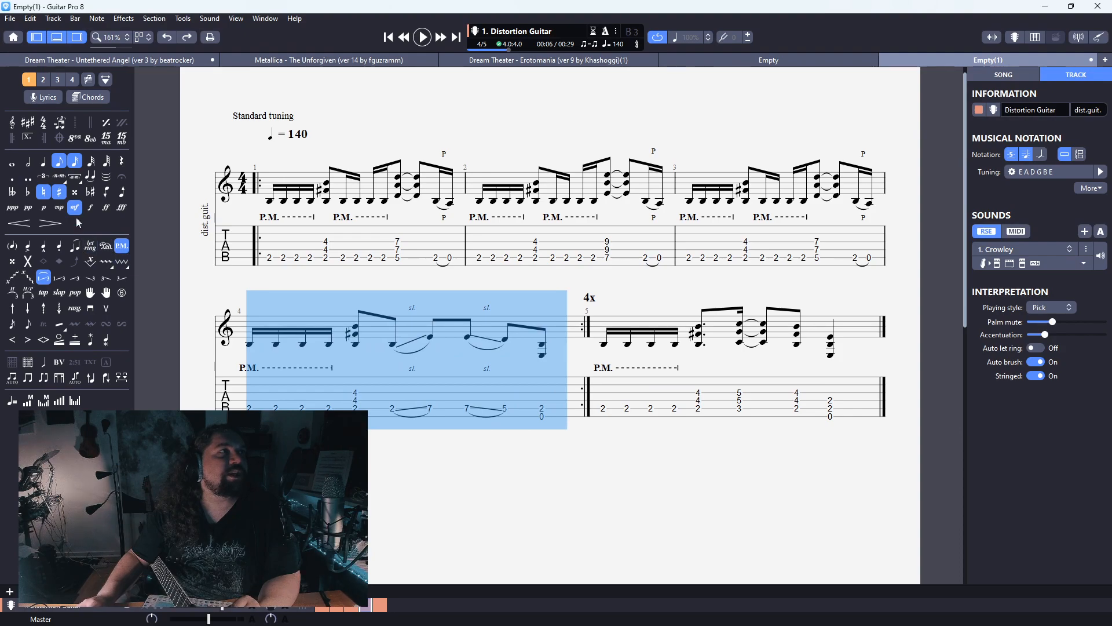
left_click(27, 141)
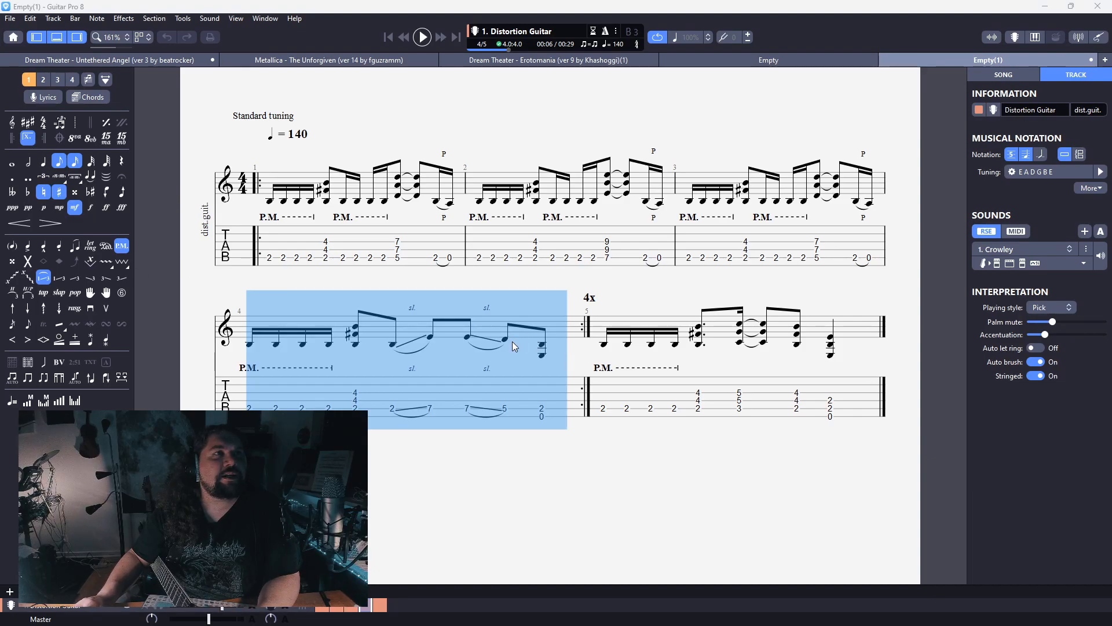
left_click(558, 368)
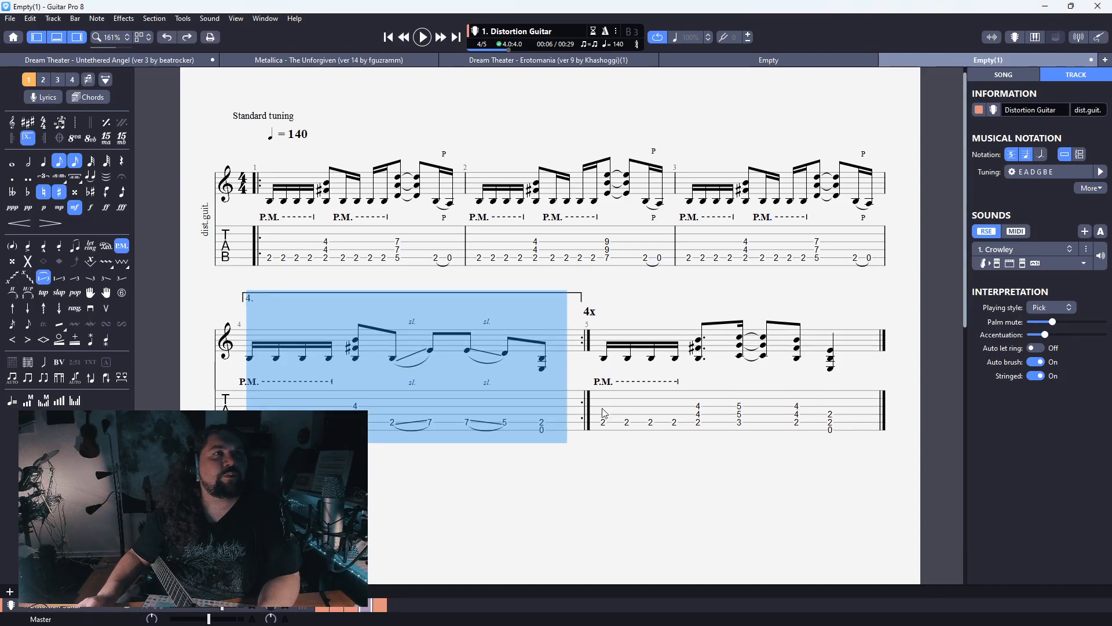
Set bar 4's alternate ending to passes 1-3
left_click(608, 426)
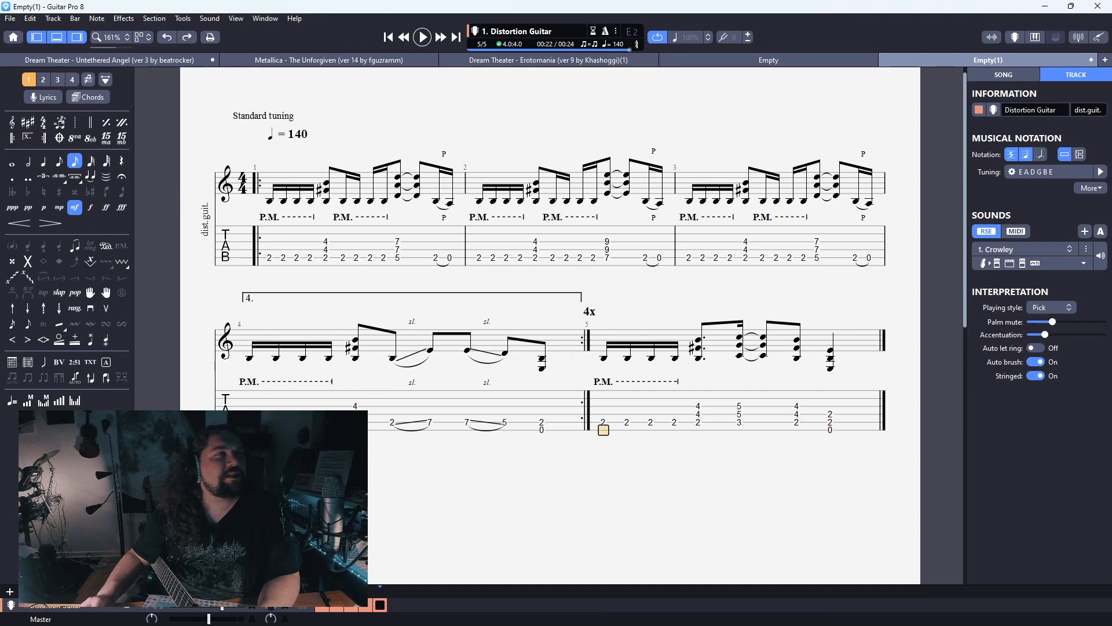
left_click_drag(538, 436, 252, 428)
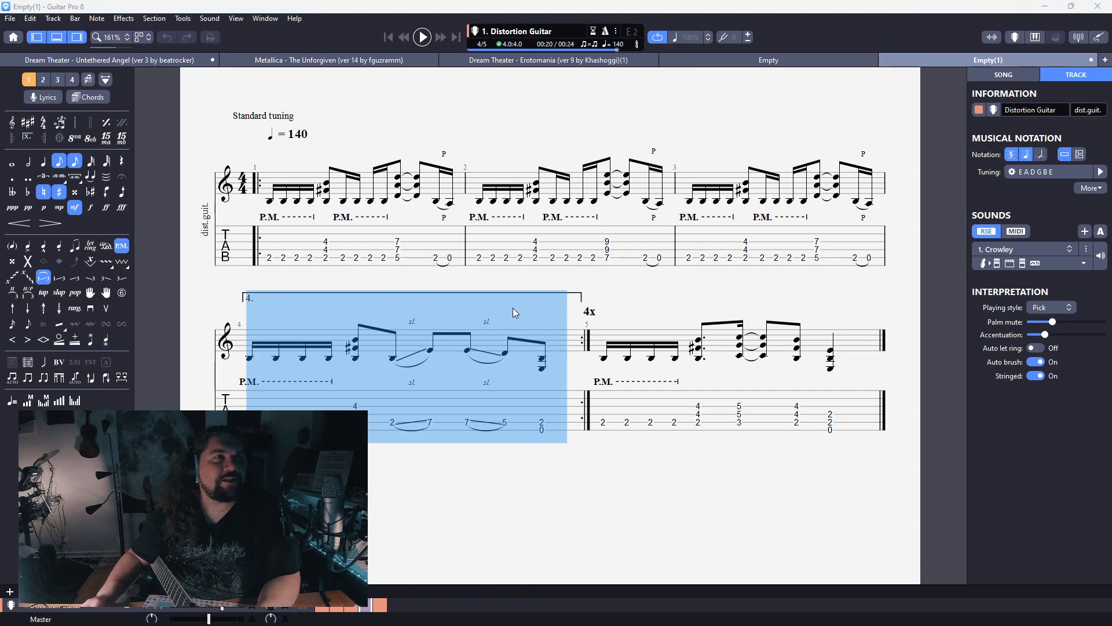
key("Return")
Mark bar 5 as alternate ending 4 and play the riff from bar 1
left_click_drag(604, 423, 857, 423)
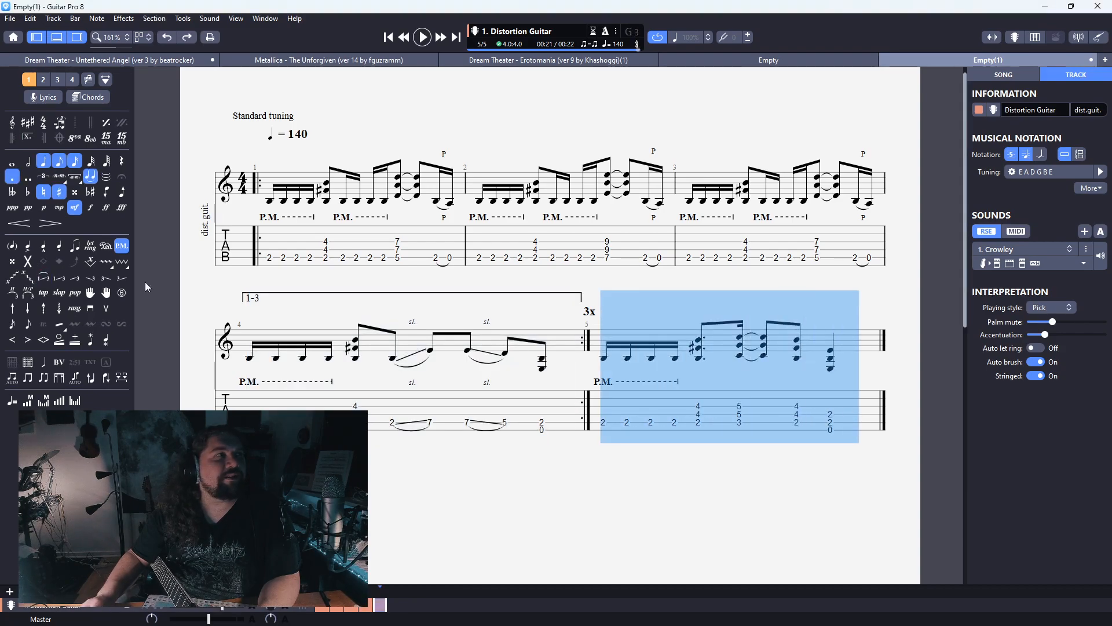
left_click(32, 134)
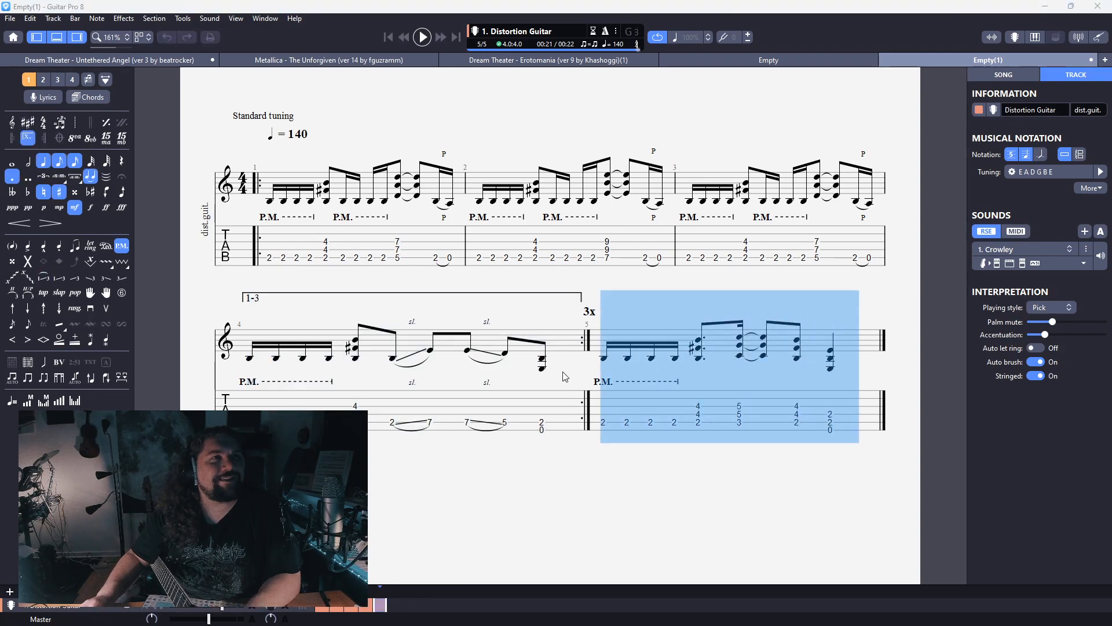
key("Return")
left_click(267, 250)
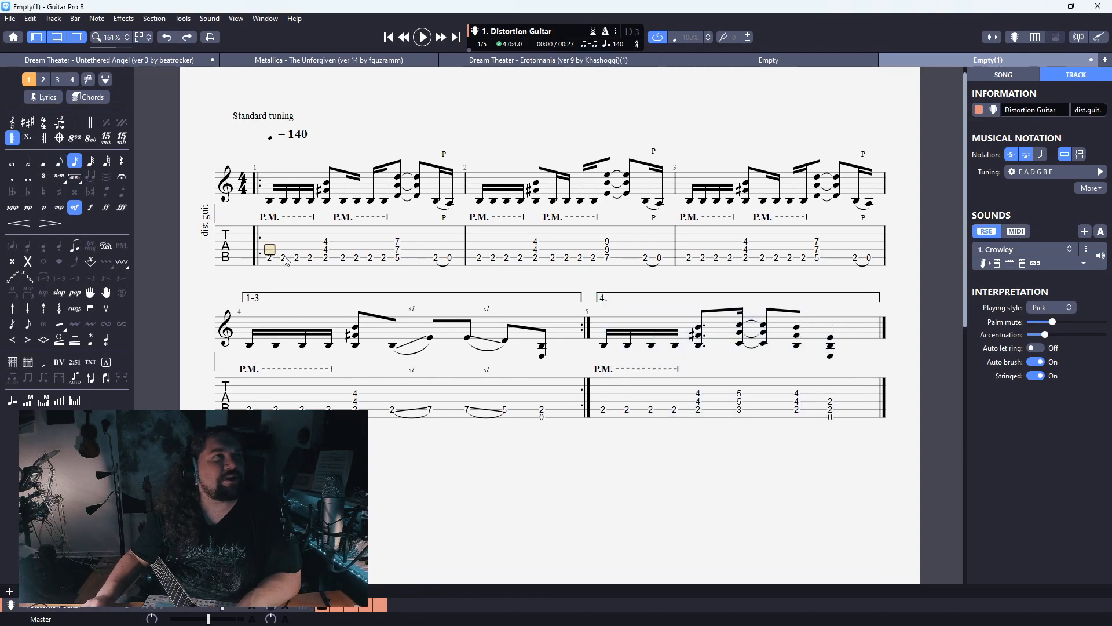
key("space")
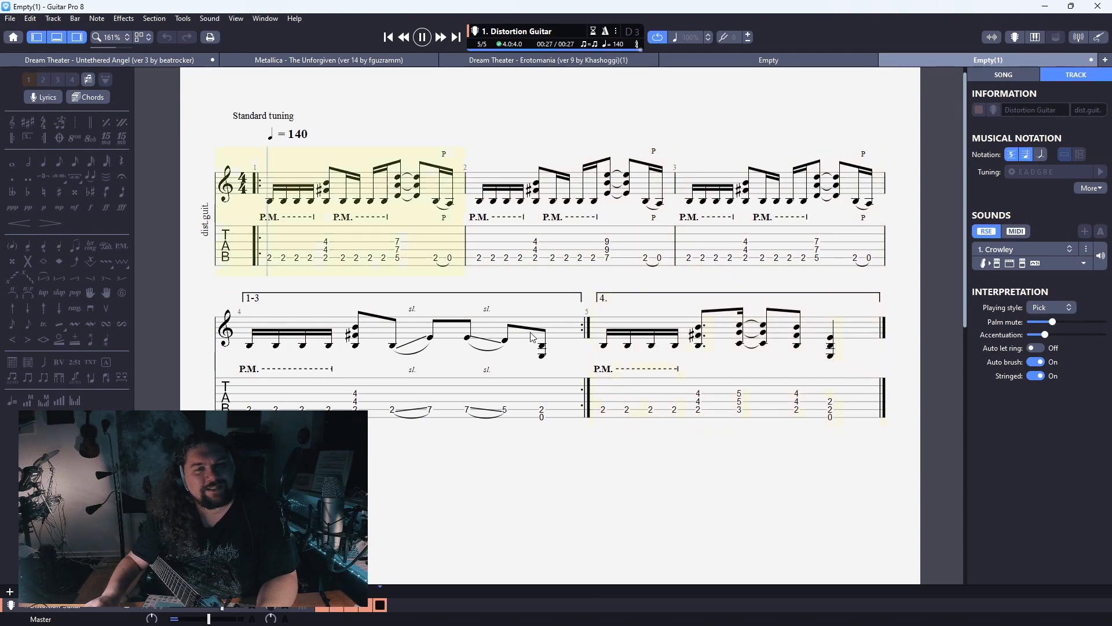
Remove the alternate ending bracket from bar 4
left_click(249, 401)
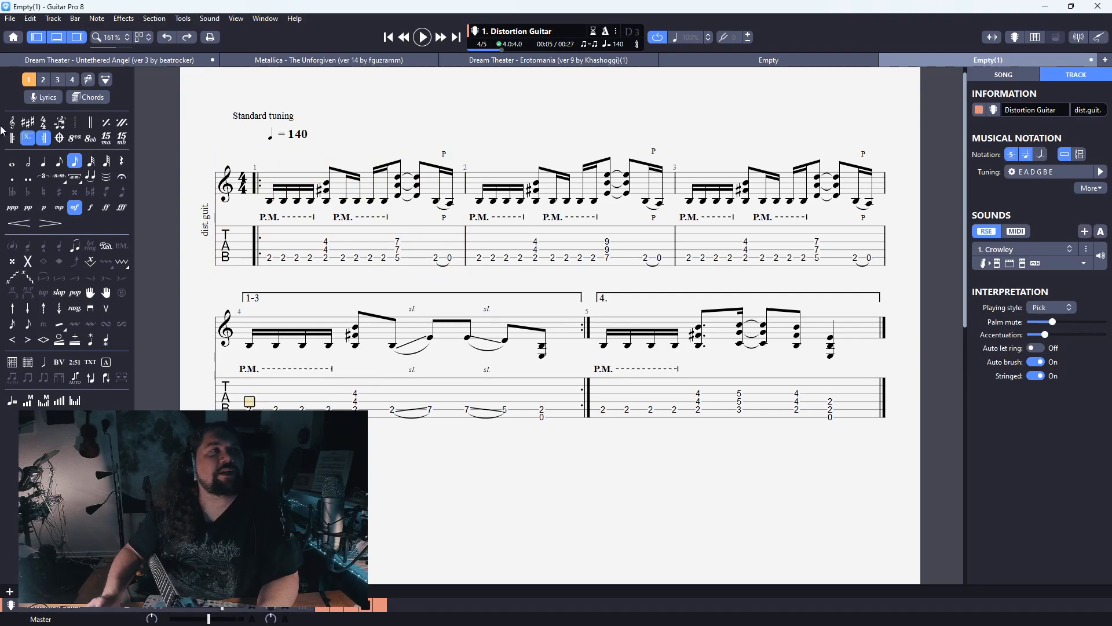
left_click_drag(247, 387, 561, 398)
left_click(28, 139)
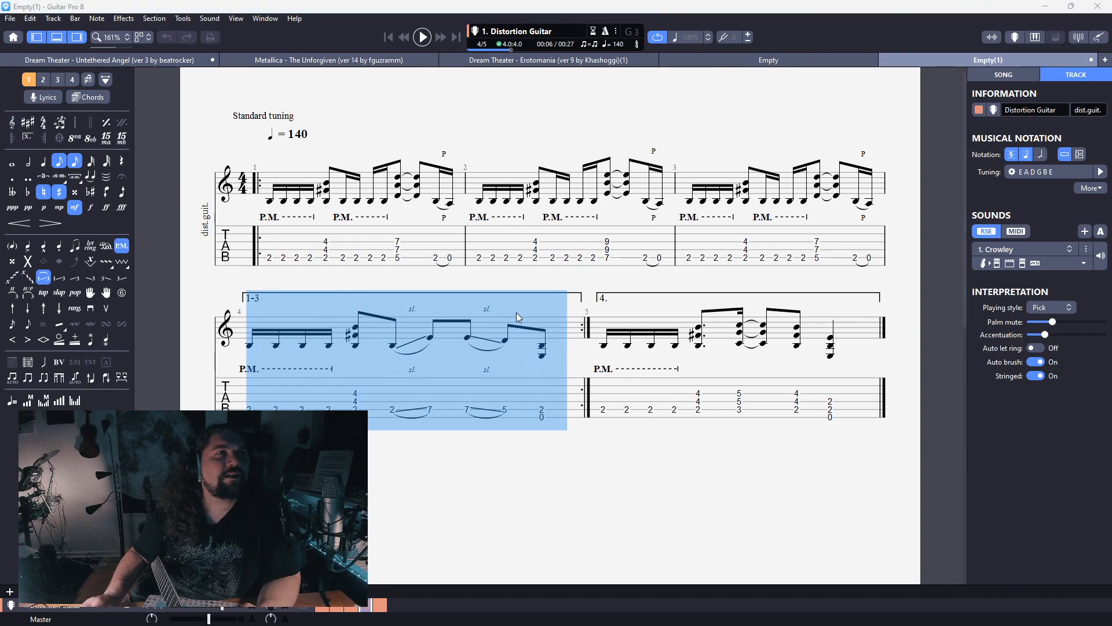
left_click(550, 363)
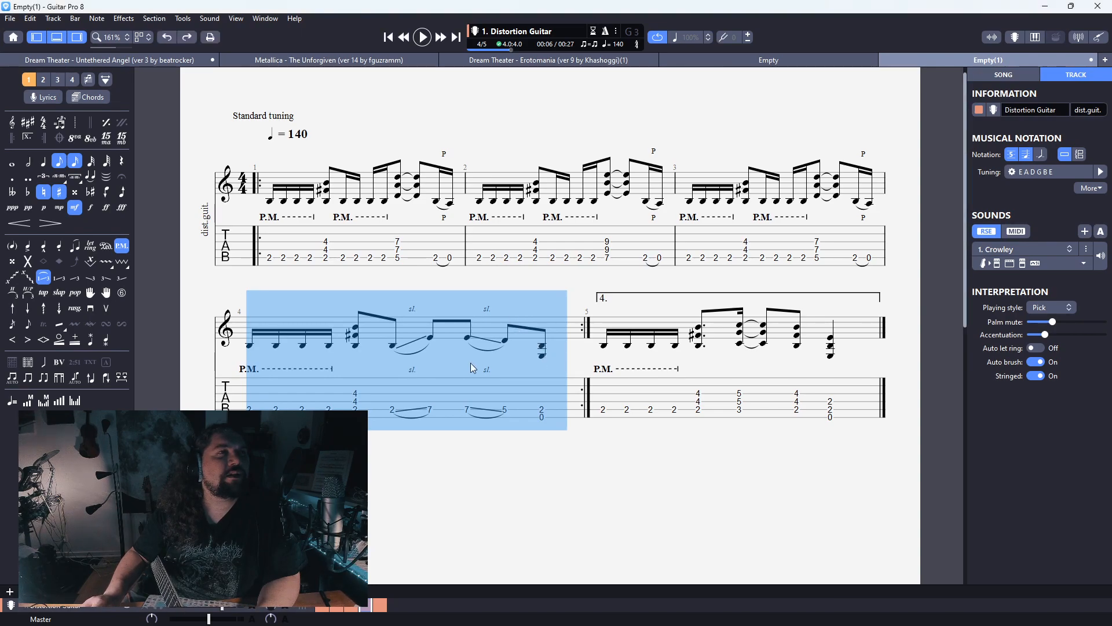